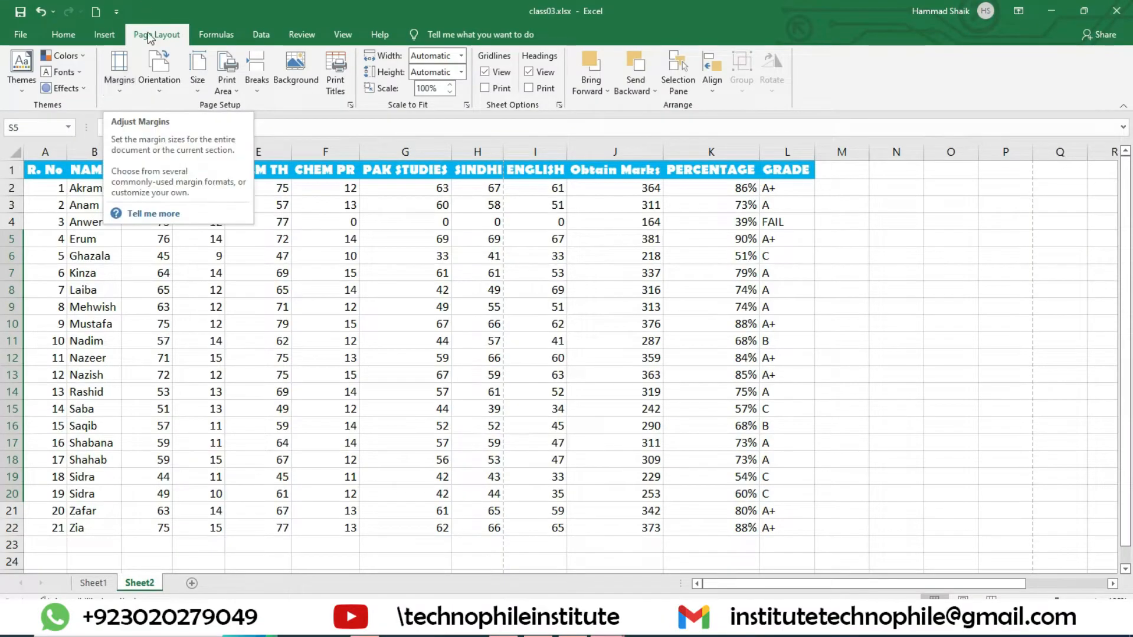
# - Examine Sheet2 in the print preview, checking which columns up to GRADE fit on the page
pyautogui.scroll(1, 667, 410)
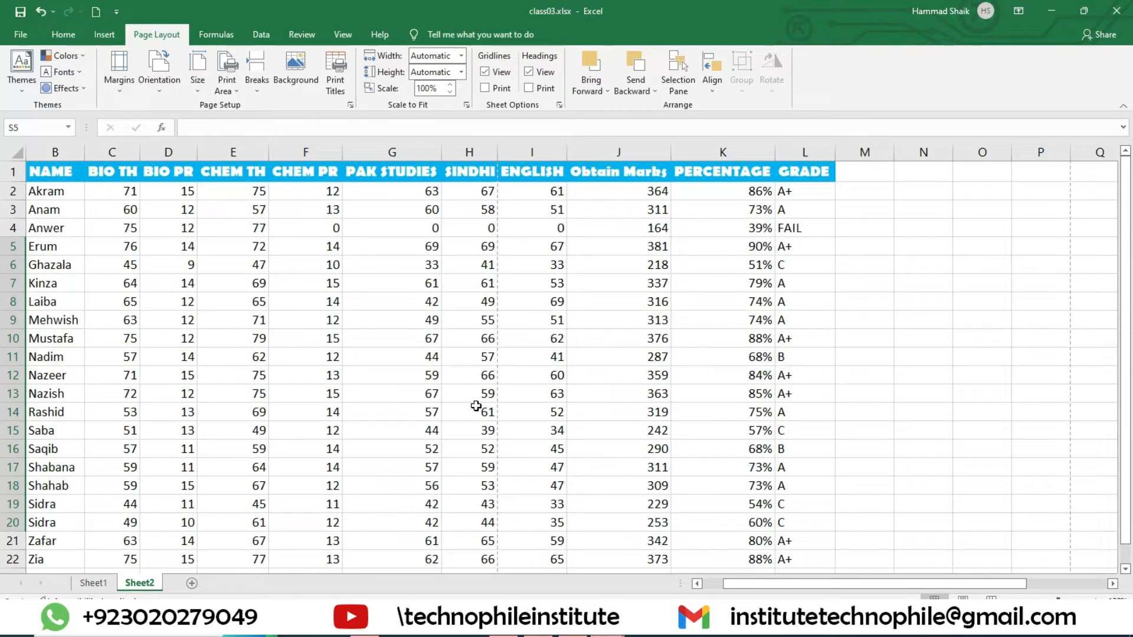
pyautogui.click(21, 35)
pyautogui.click(69, 289)
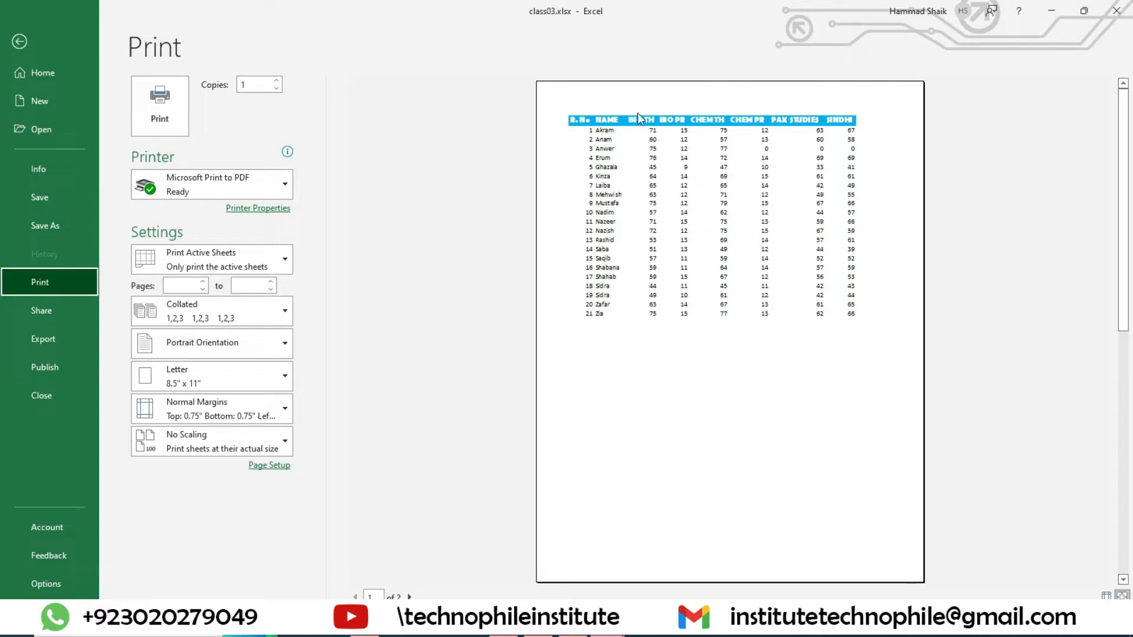
pyautogui.click(19, 42)
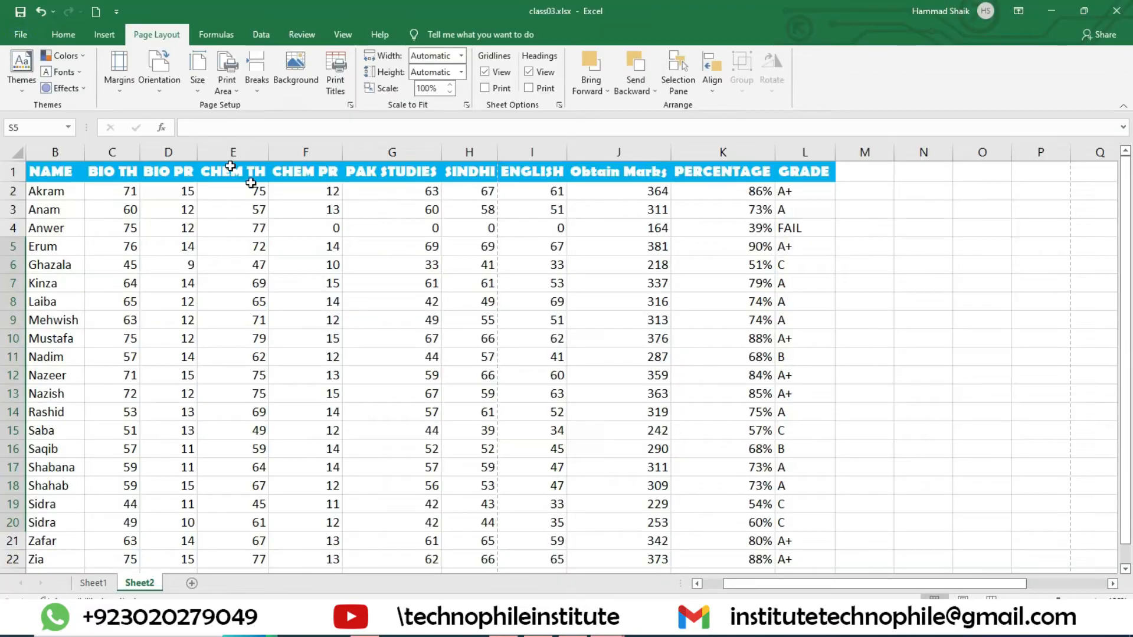
pyautogui.click(821, 169)
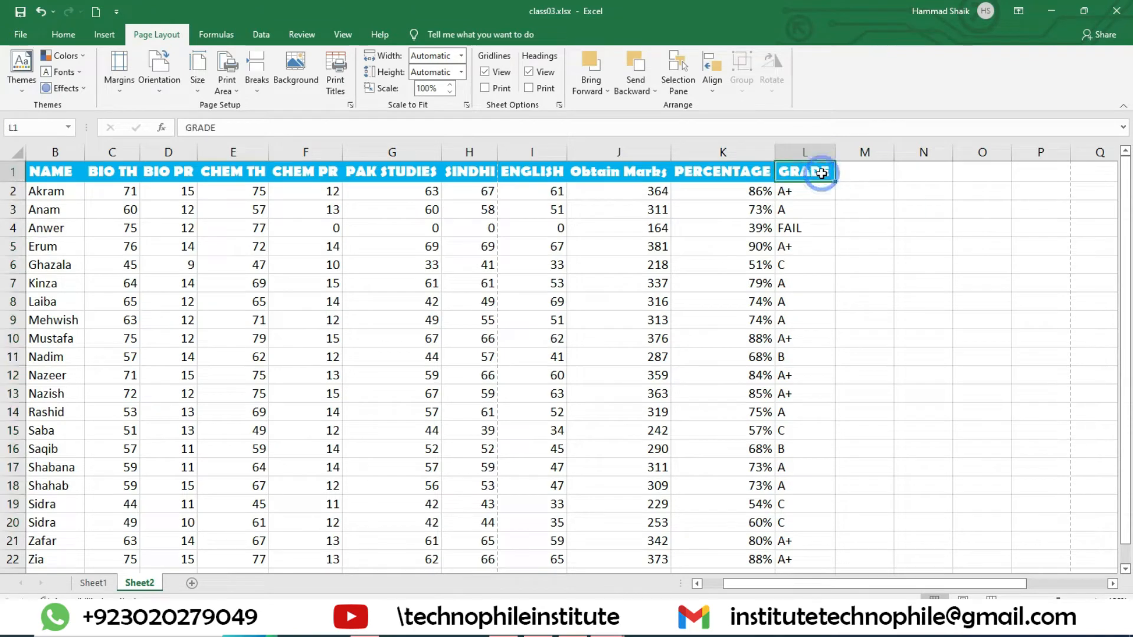
pyautogui.hotkey('ctrl', 'p')
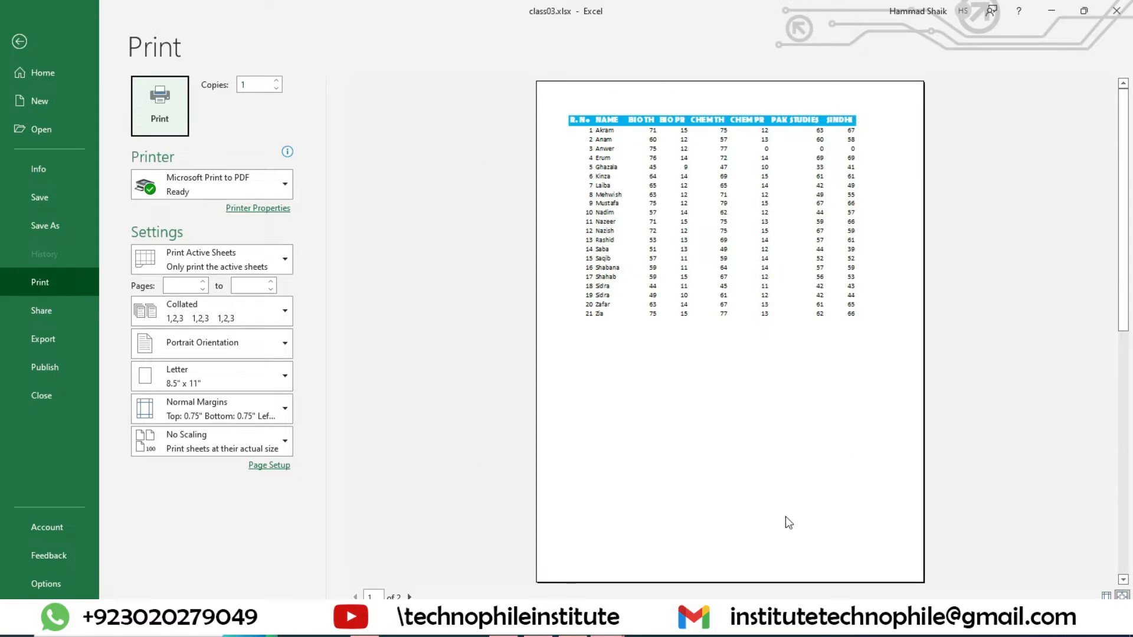
pyautogui.click(30, 42)
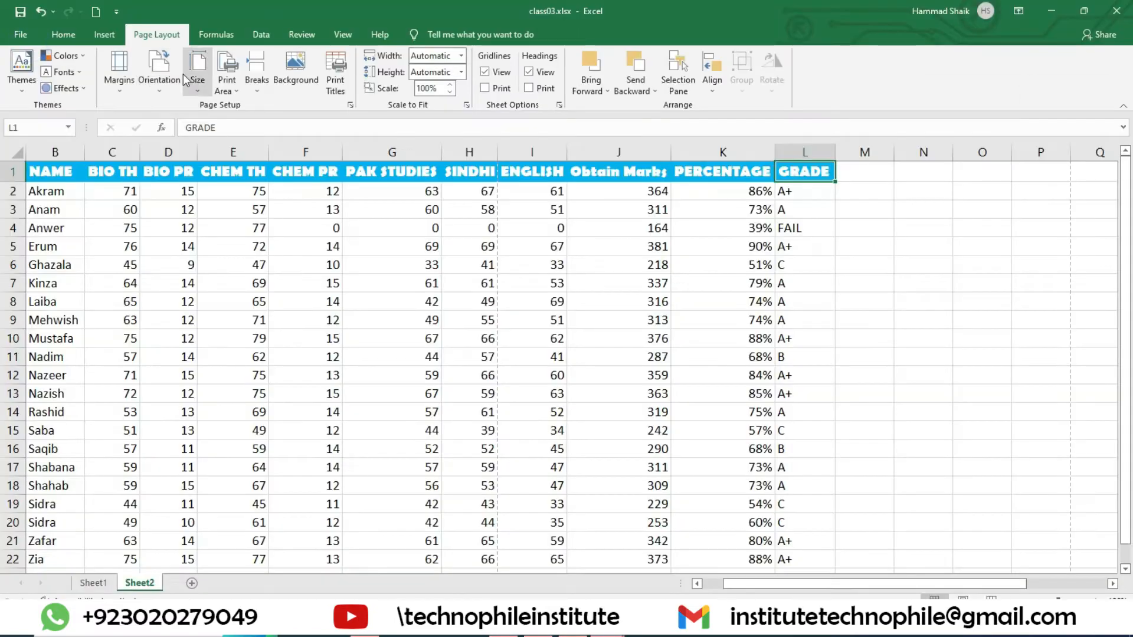
# - Apply the Wide margins preset to the sheet and check the page in the print preview
pyautogui.click(127, 74)
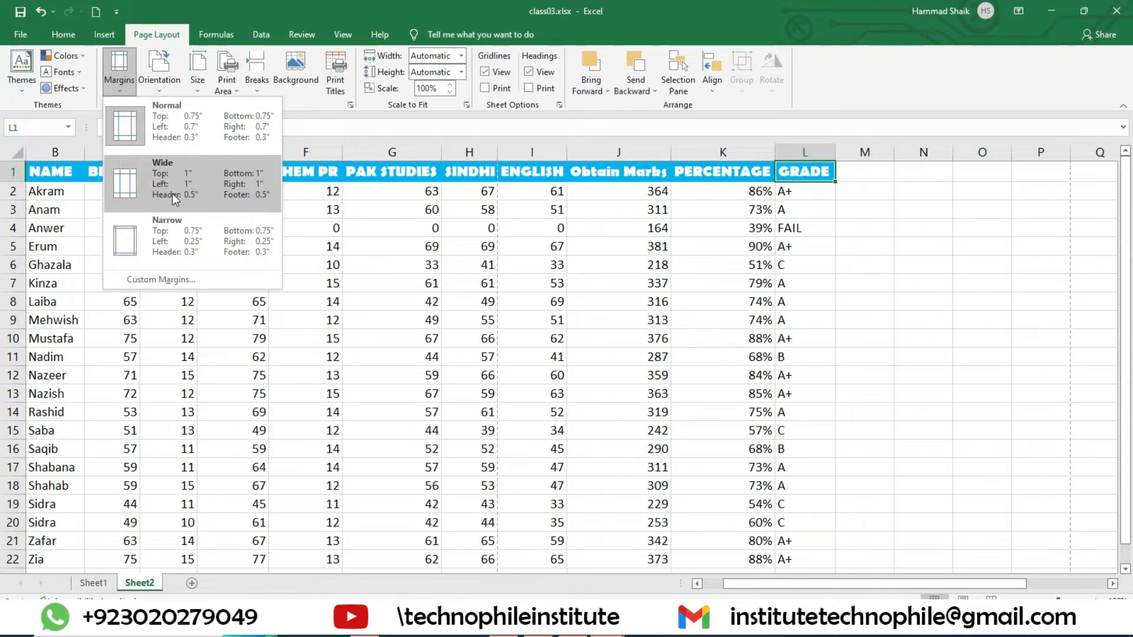
pyautogui.click(240, 188)
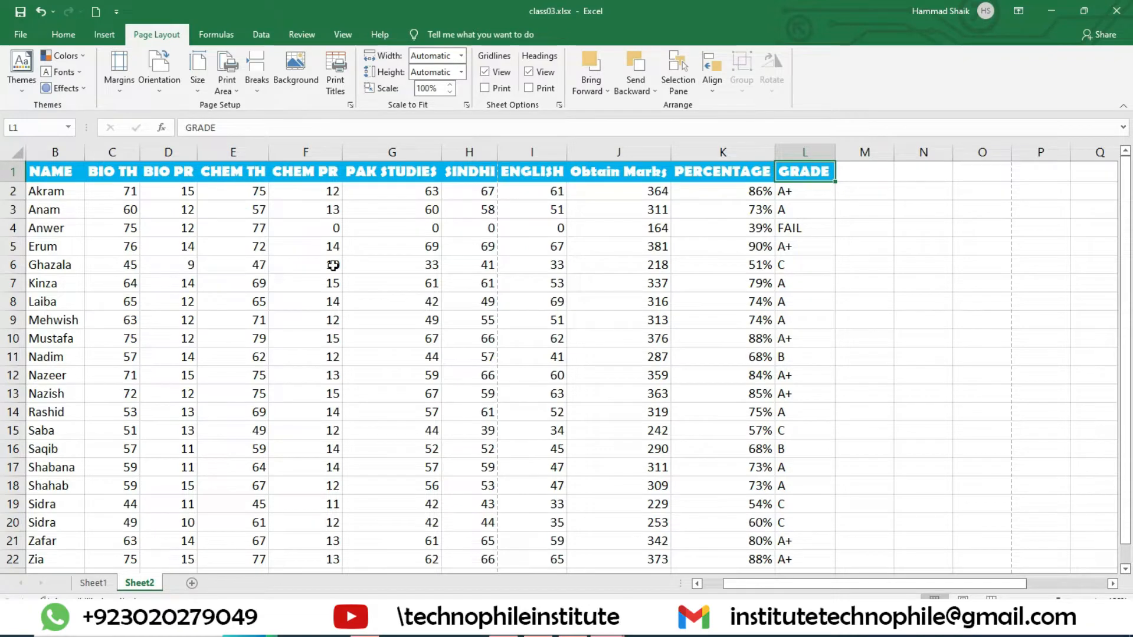
pyautogui.hotkey('ctrl', 'p')
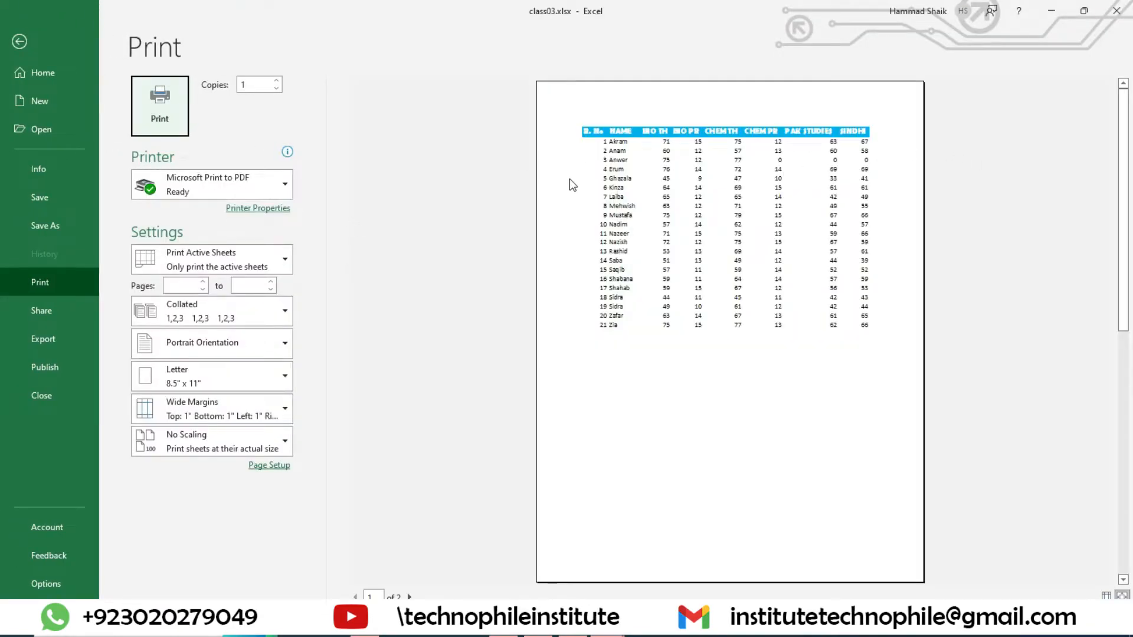
pyautogui.press('Escape')
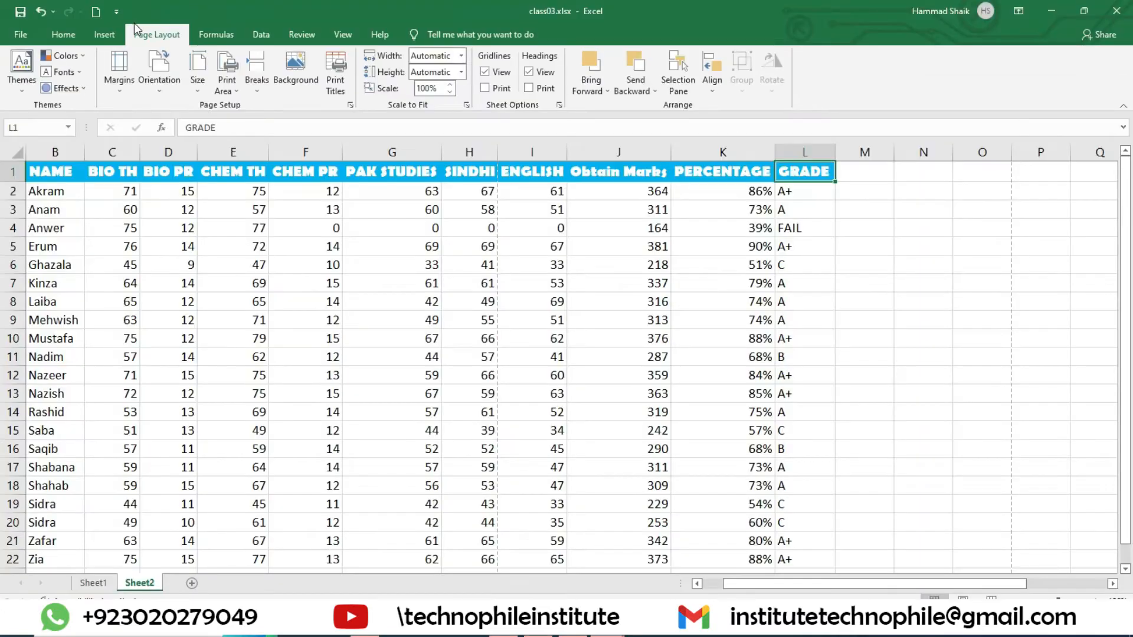
# - Set the page margins to the Narrow preset and check the page in the print preview
pyautogui.click(121, 70)
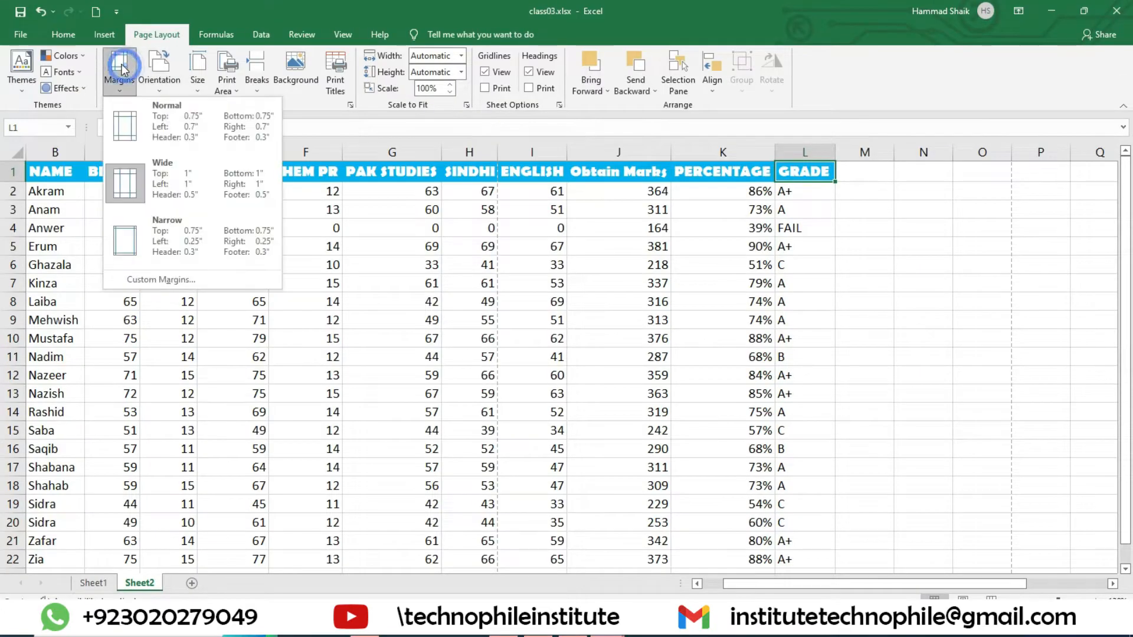
pyautogui.click(206, 247)
pyautogui.hotkey('ctrl', 'p')
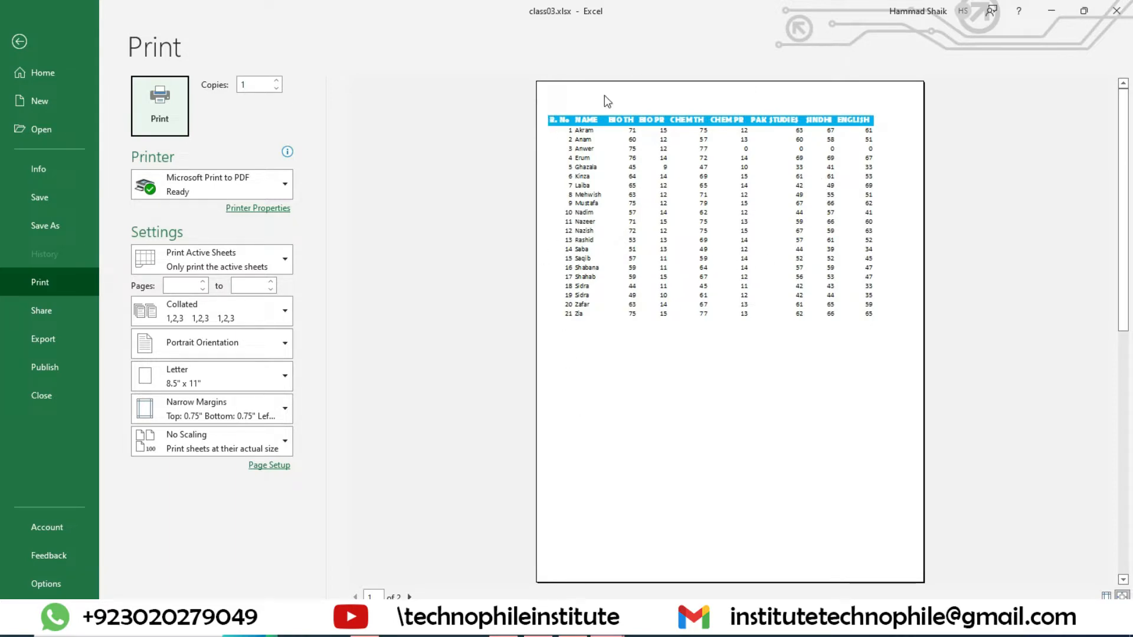
pyautogui.click(19, 41)
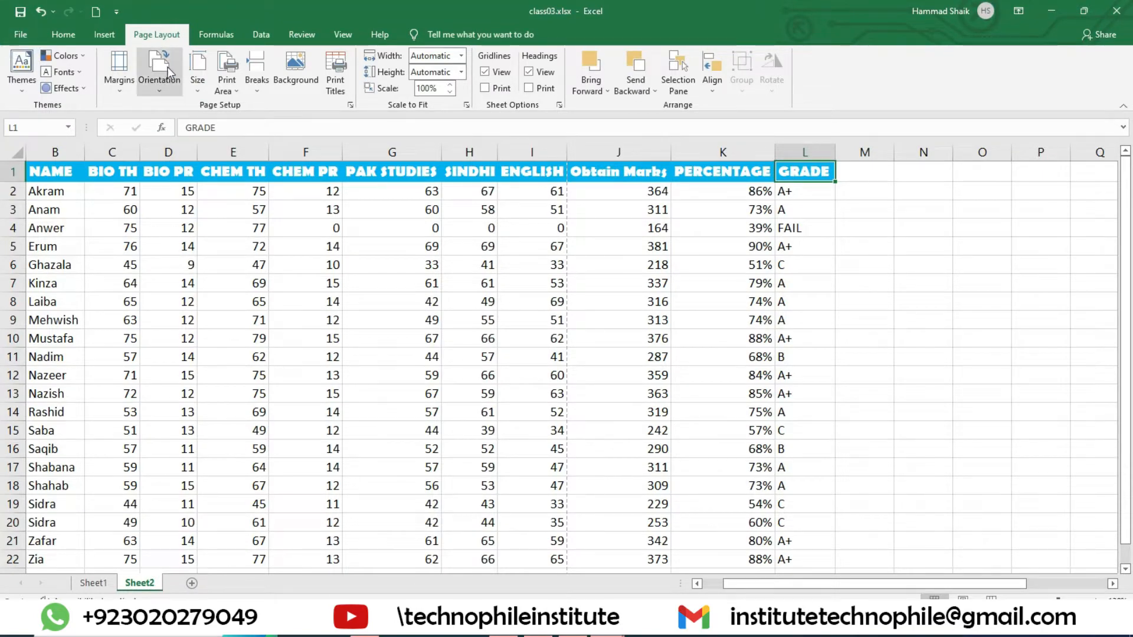
# - Set the paper size to A4 and check the page in the print preview
pyautogui.click(201, 79)
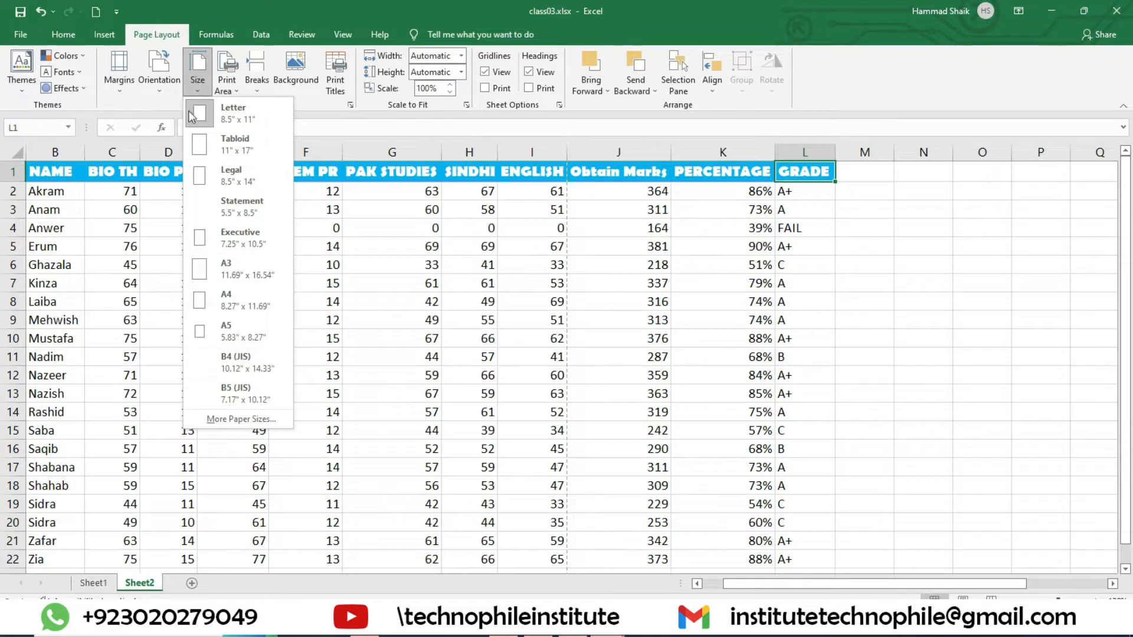
pyautogui.click(267, 311)
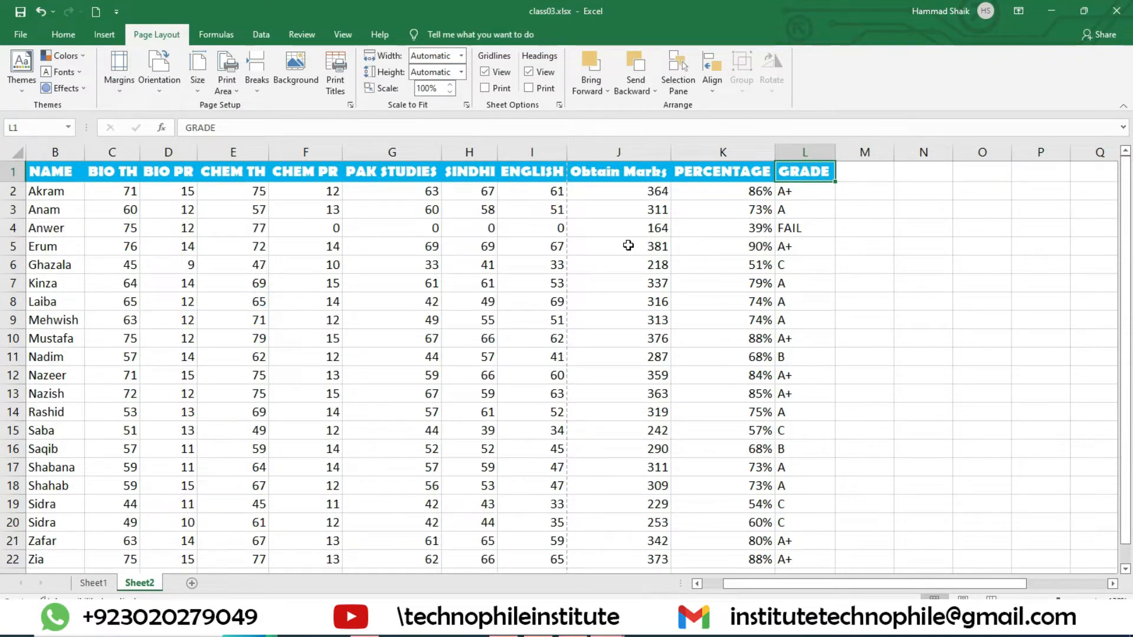
pyautogui.hotkey('ctrl', 'p')
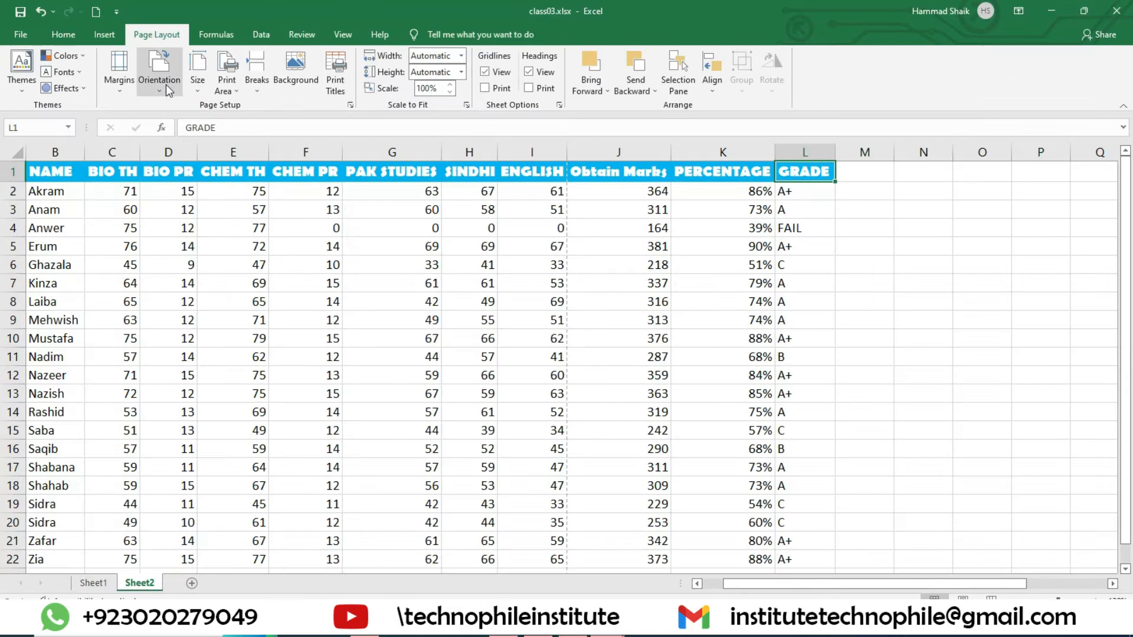
# - Choose Portrait as the page orientation and check the A4 page in the print preview
pyautogui.click(165, 84)
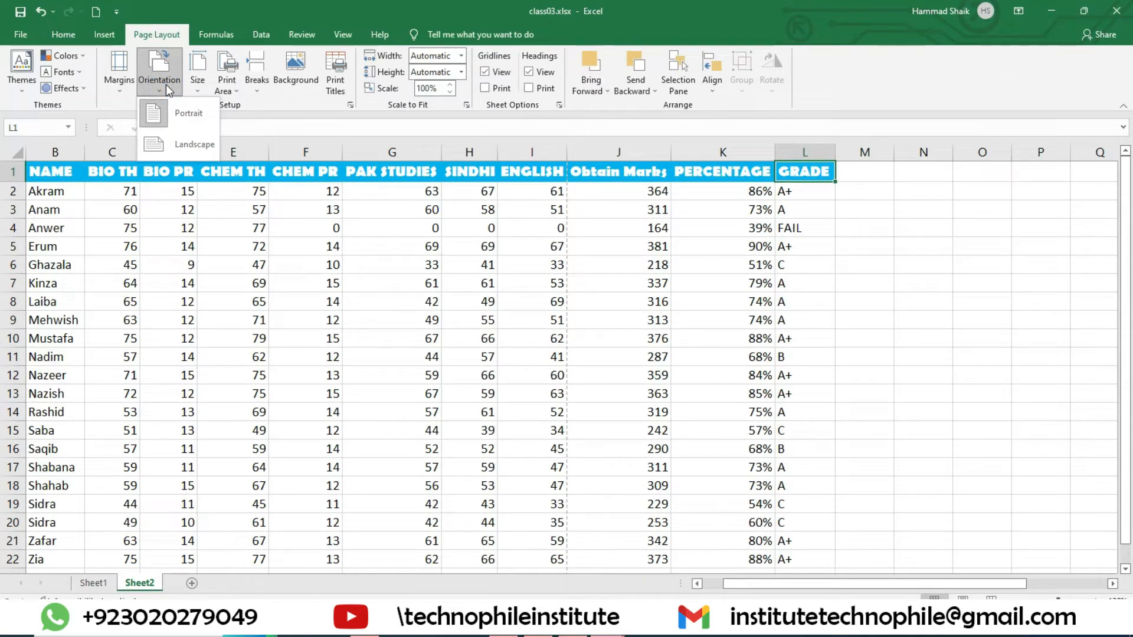
pyautogui.click(185, 113)
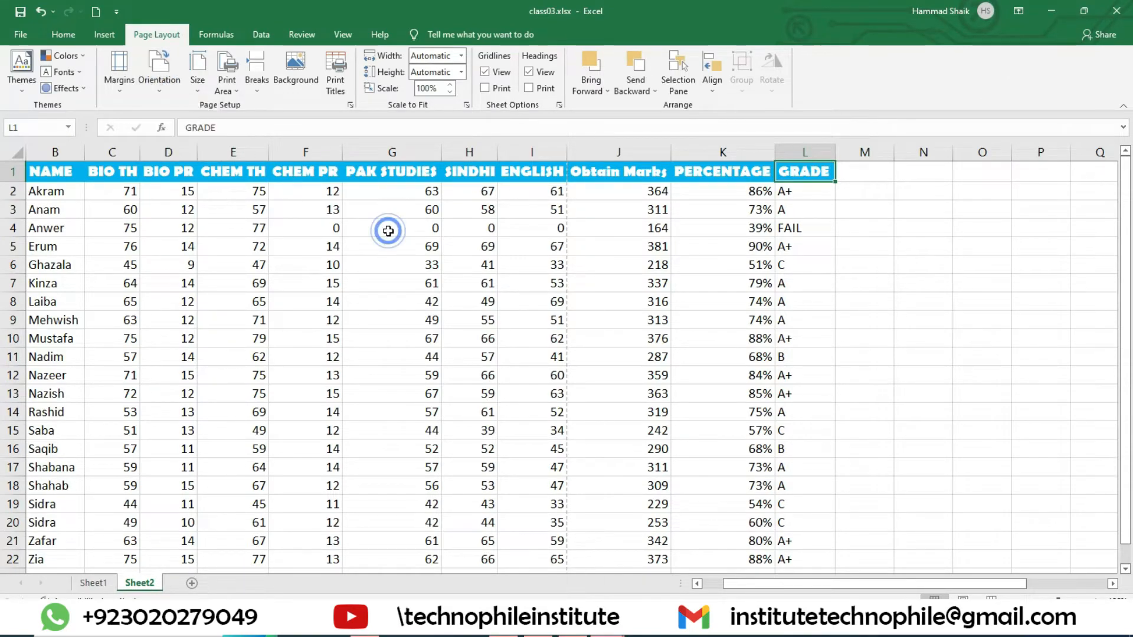
pyautogui.hotkey('ctrl', 'p')
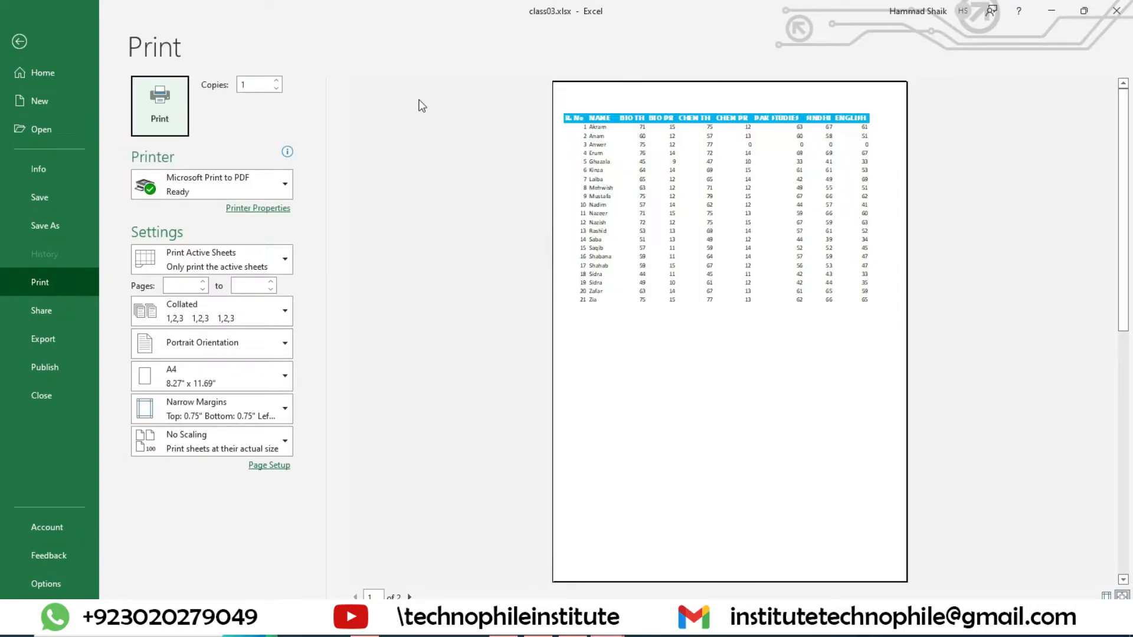
pyautogui.press('Escape')
# - Set the page orientation to Landscape and check how the marks table prints in the preview
pyautogui.click(173, 75)
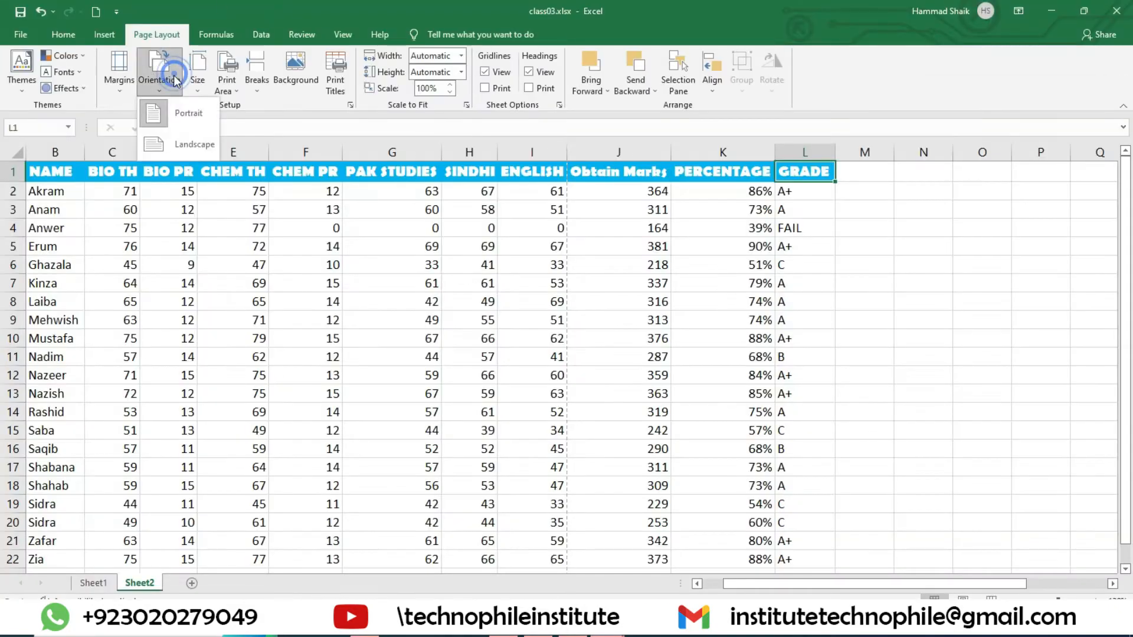
pyautogui.click(196, 155)
pyautogui.hotkey('ctrl', 'p')
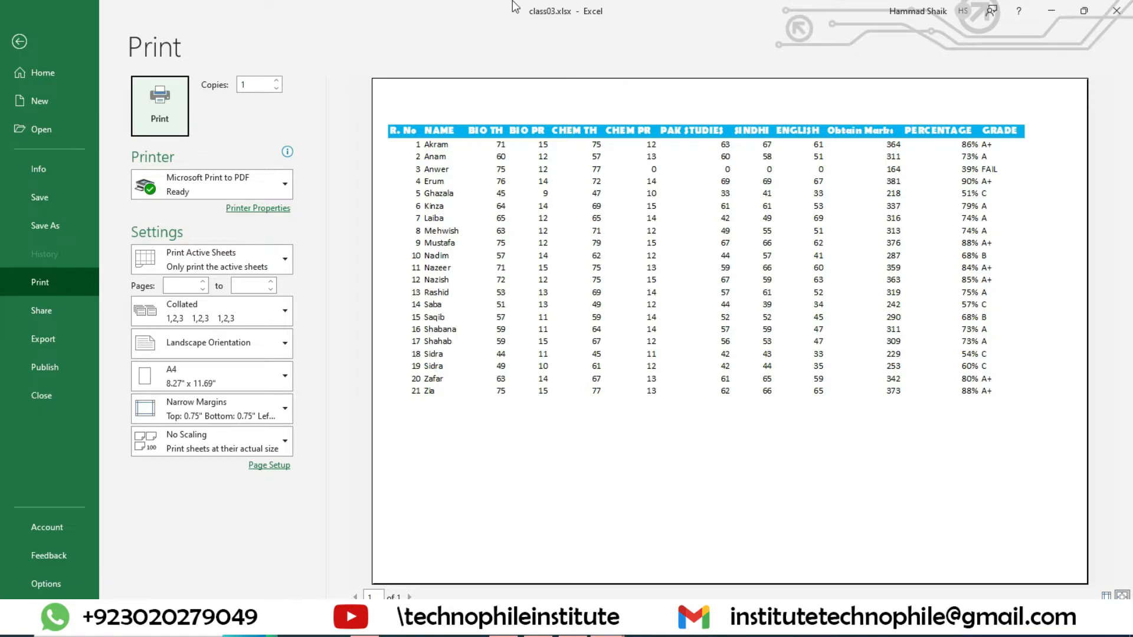
pyautogui.click(19, 41)
pyautogui.click(175, 87)
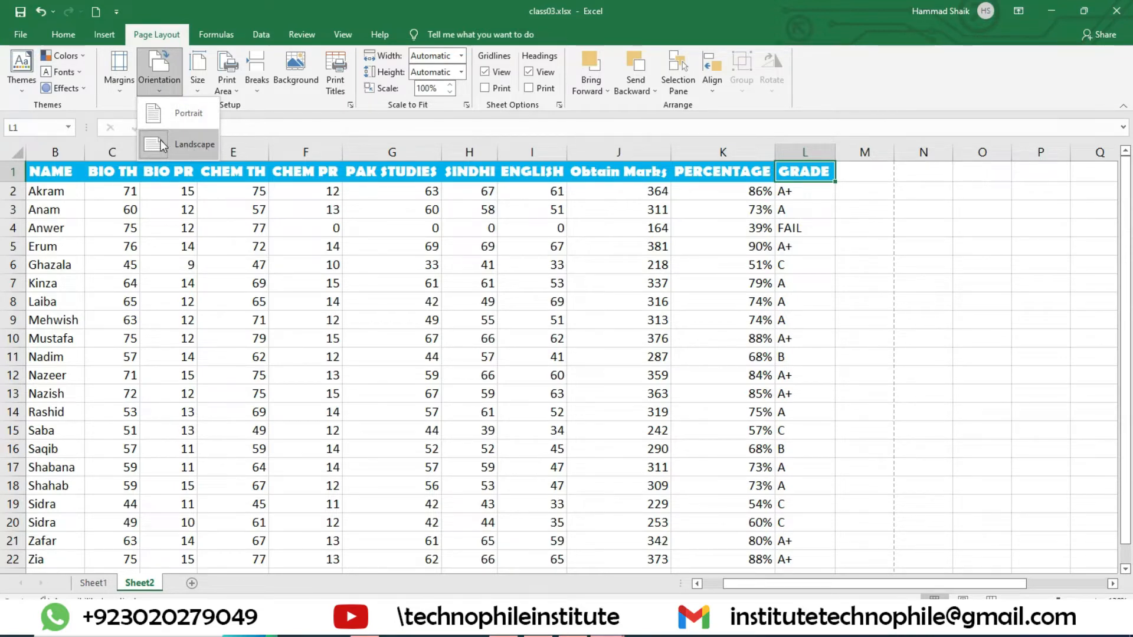
pyautogui.click(176, 146)
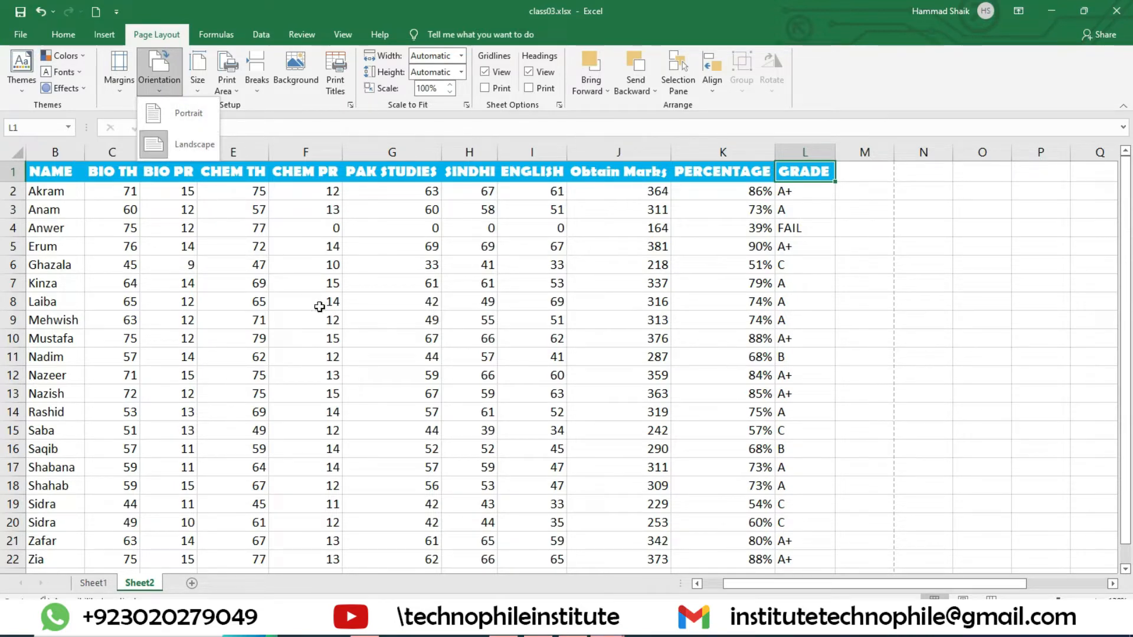
pyautogui.hotkey('ctrl', 'p')
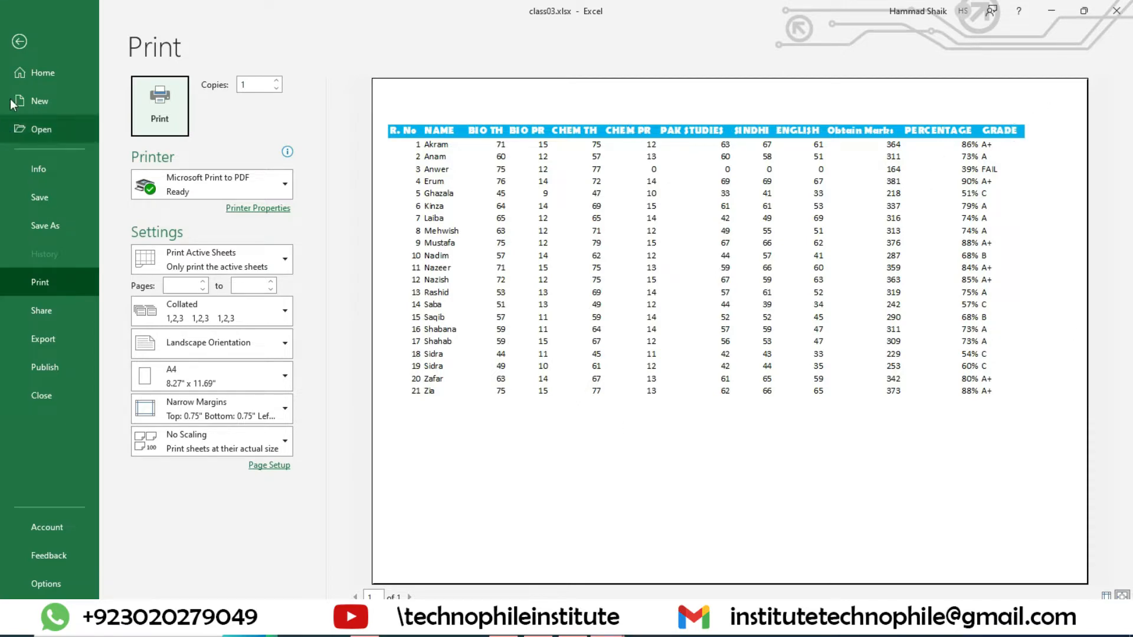
pyautogui.click(20, 41)
# - Set the page orientation back to Portrait and open the print preview
pyautogui.click(155, 74)
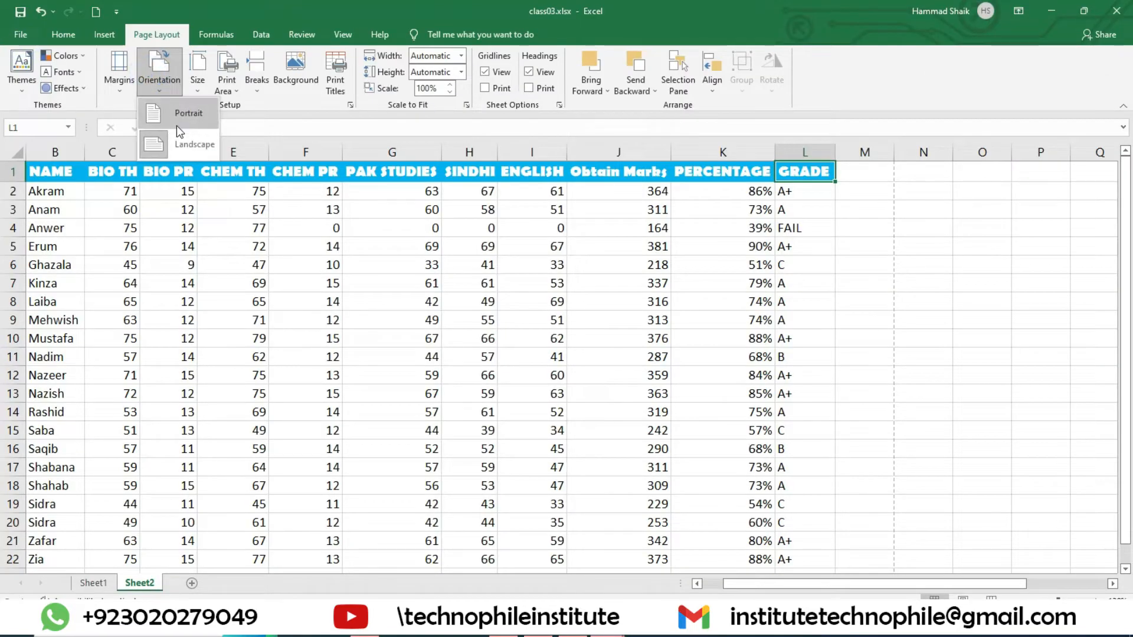
pyautogui.click(172, 134)
pyautogui.hotkey('ctrl', 'p')
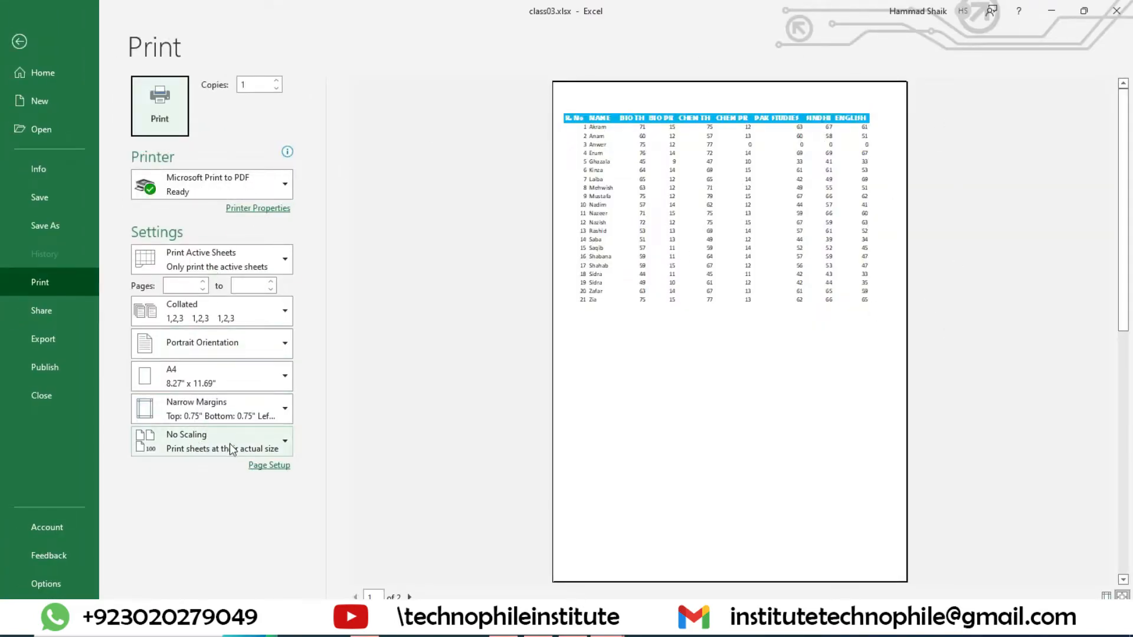
# - Try the Fit Sheet on One Page scaling in the print settings, and return it to No Scaling
pyautogui.click(210, 450)
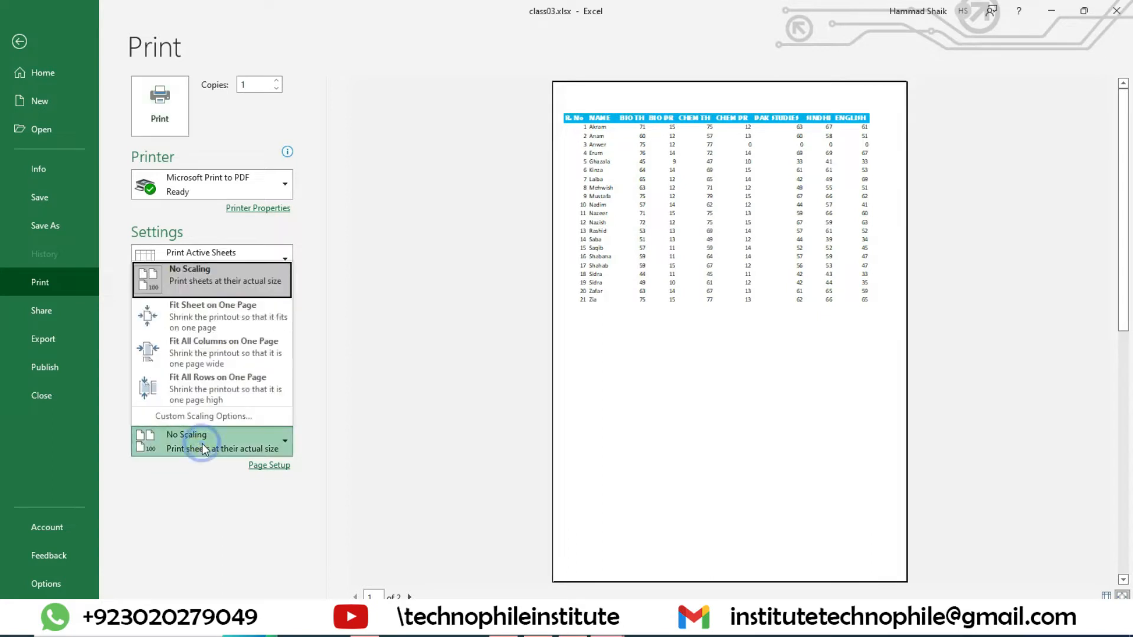
pyautogui.click(194, 330)
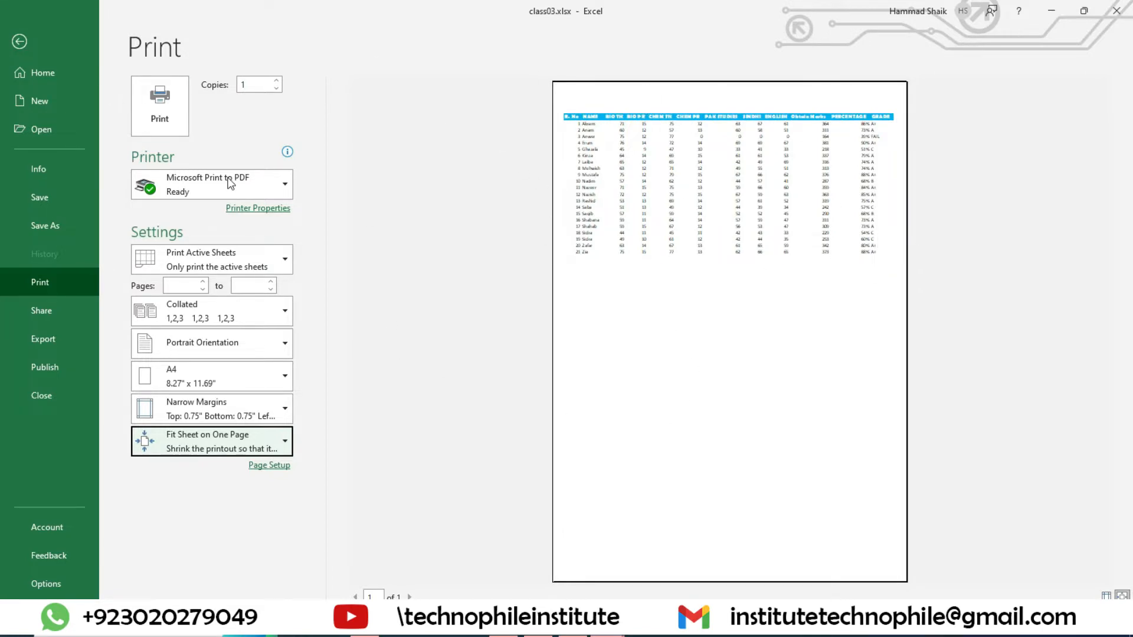
pyautogui.click(240, 452)
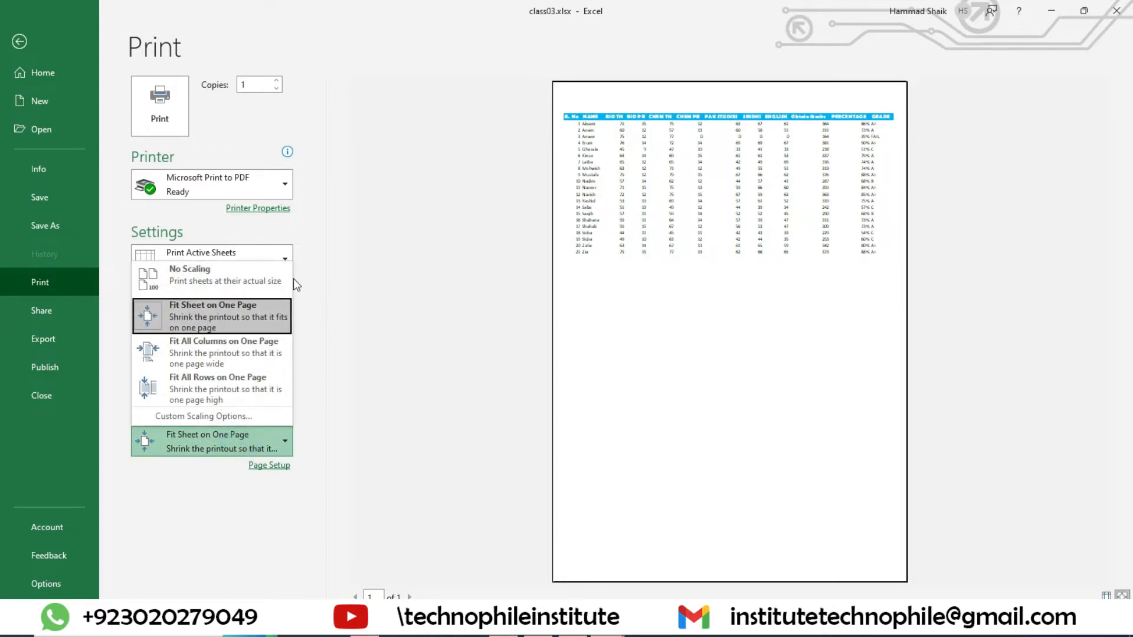
pyautogui.click(221, 288)
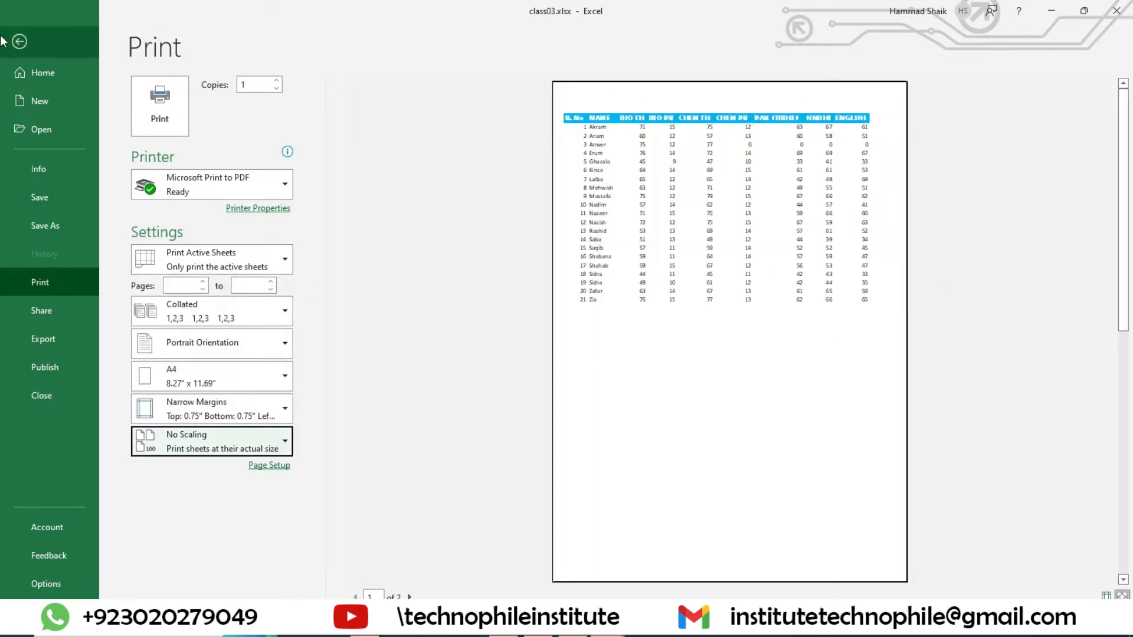
pyautogui.click(20, 41)
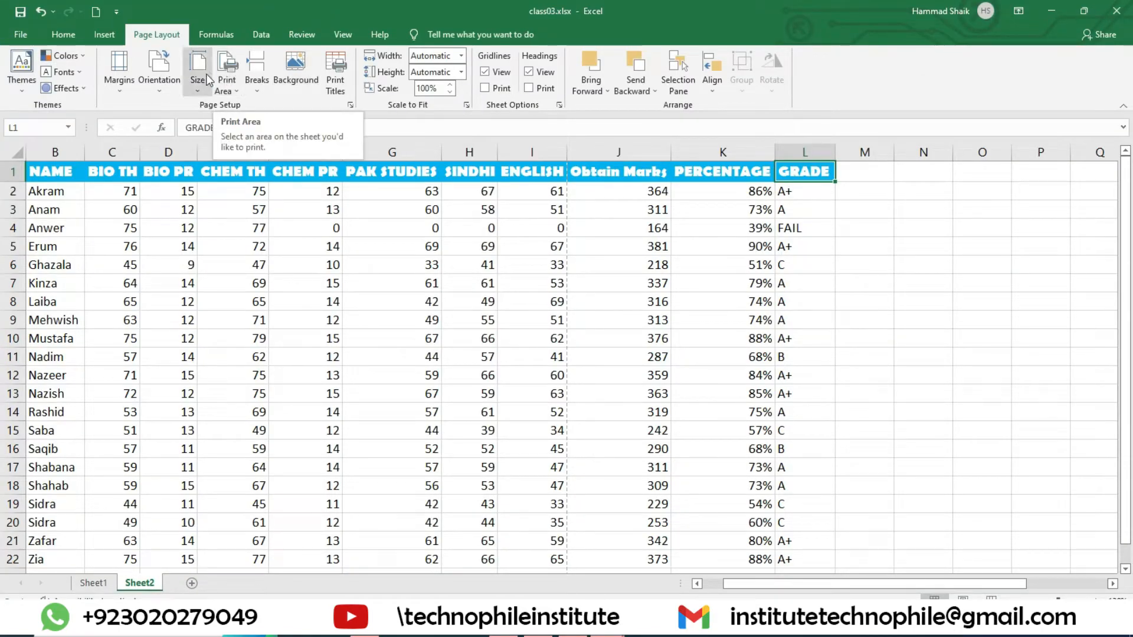
# - Set cells B1:L11 as the print area and check it in the print preview
pyautogui.moveTo(53, 174); pyautogui.dragTo(814, 360)
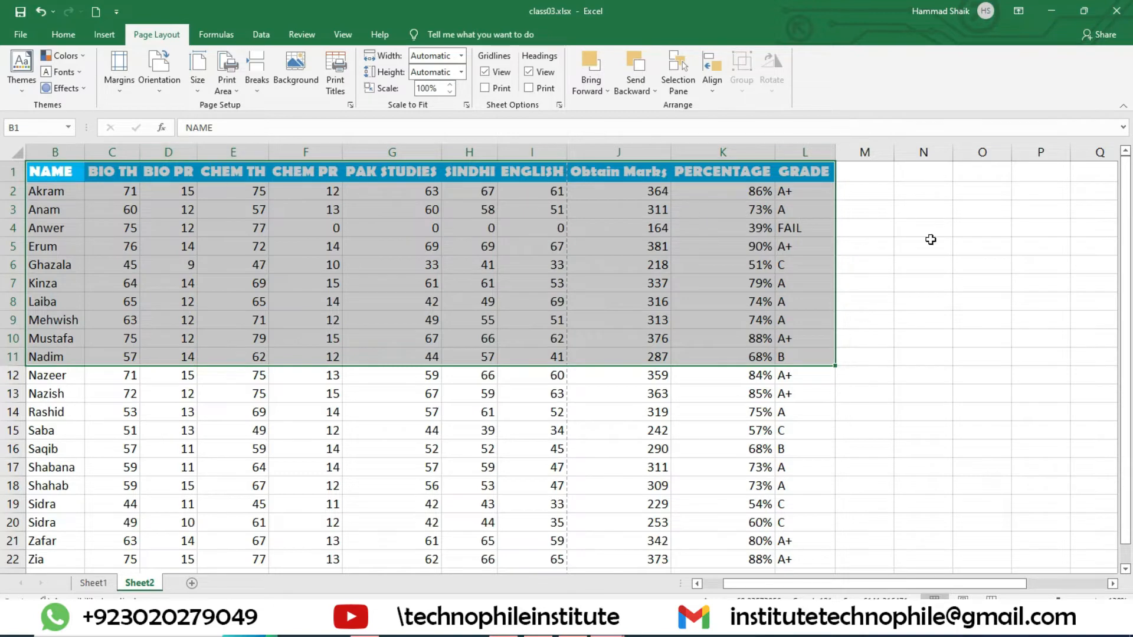
pyautogui.click(226, 91)
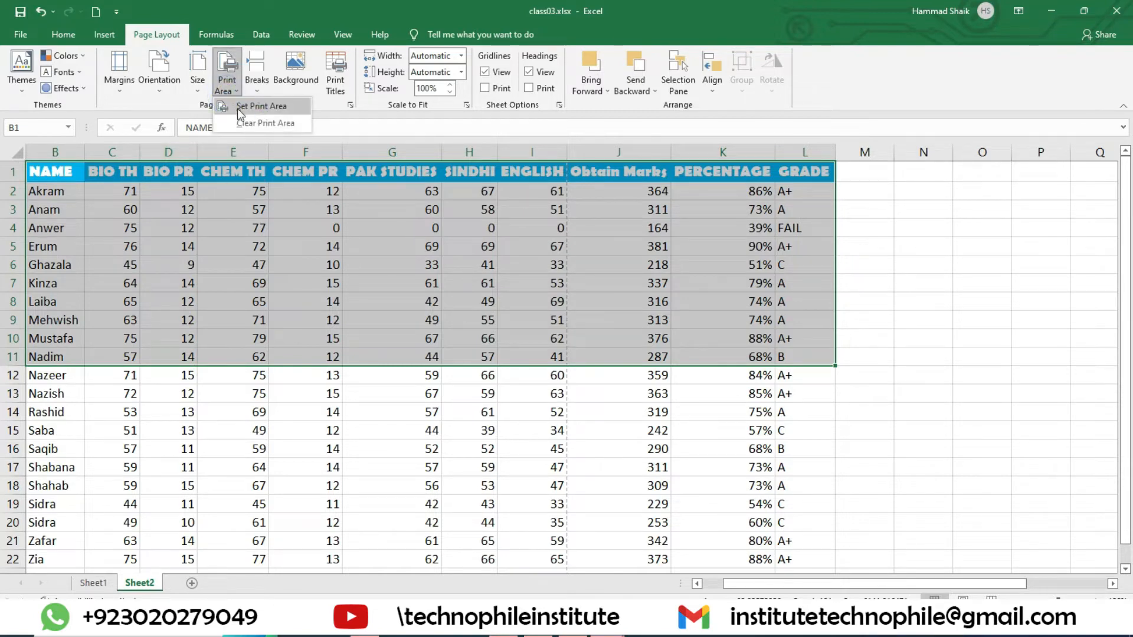
pyautogui.click(292, 112)
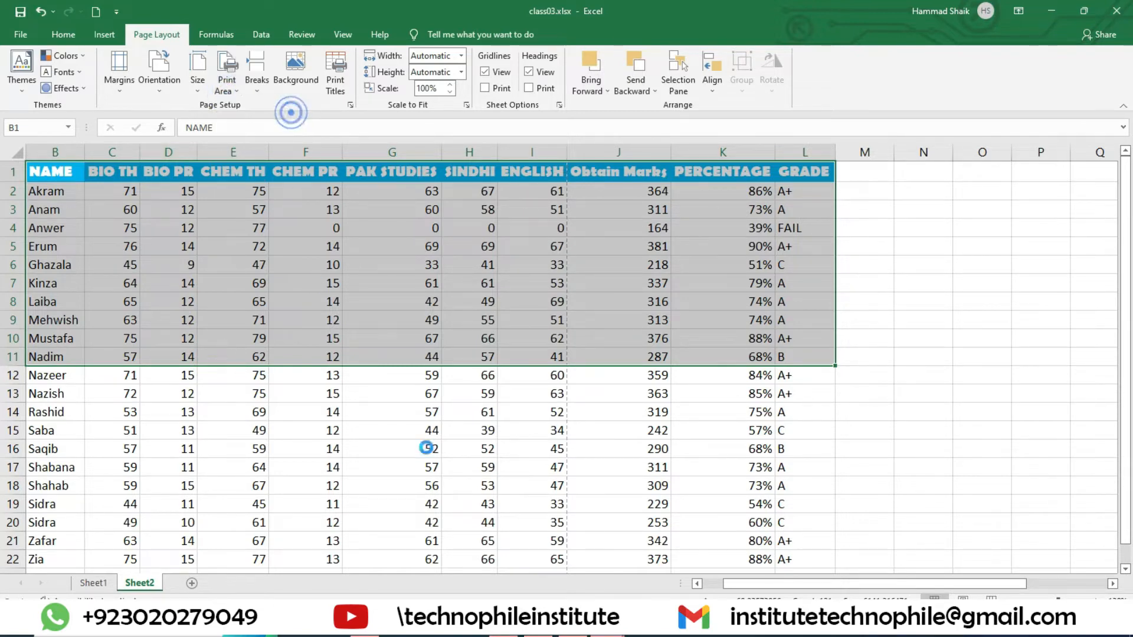
pyautogui.hotkey('ctrl', 'p')
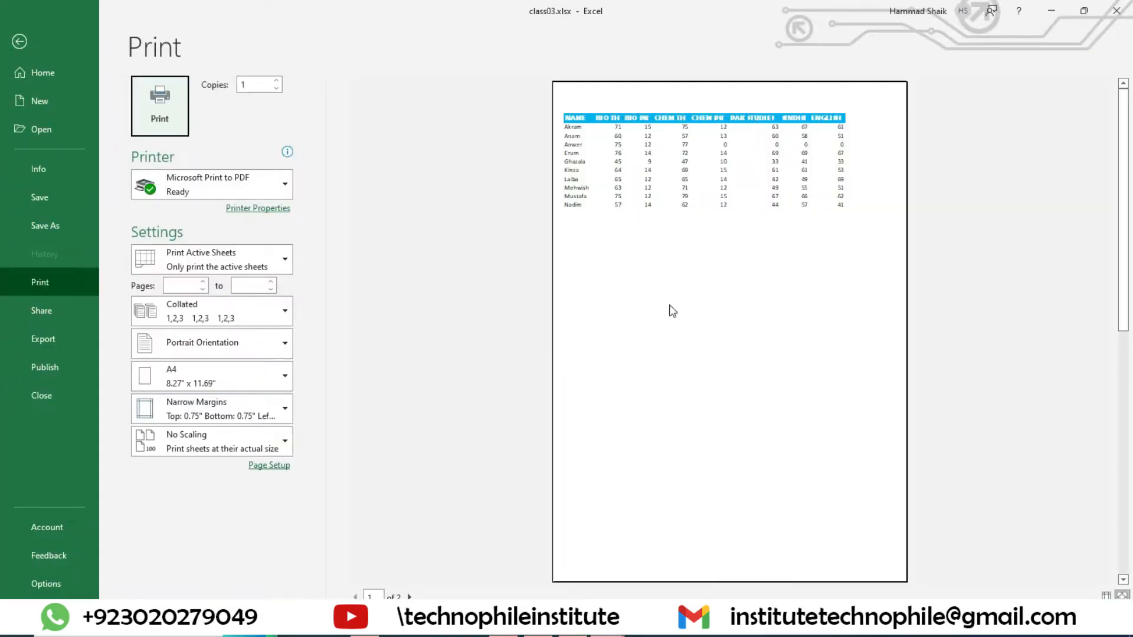
# - Clear the sheet's print area and check the whole marks table in the print preview
pyautogui.click(804, 225)
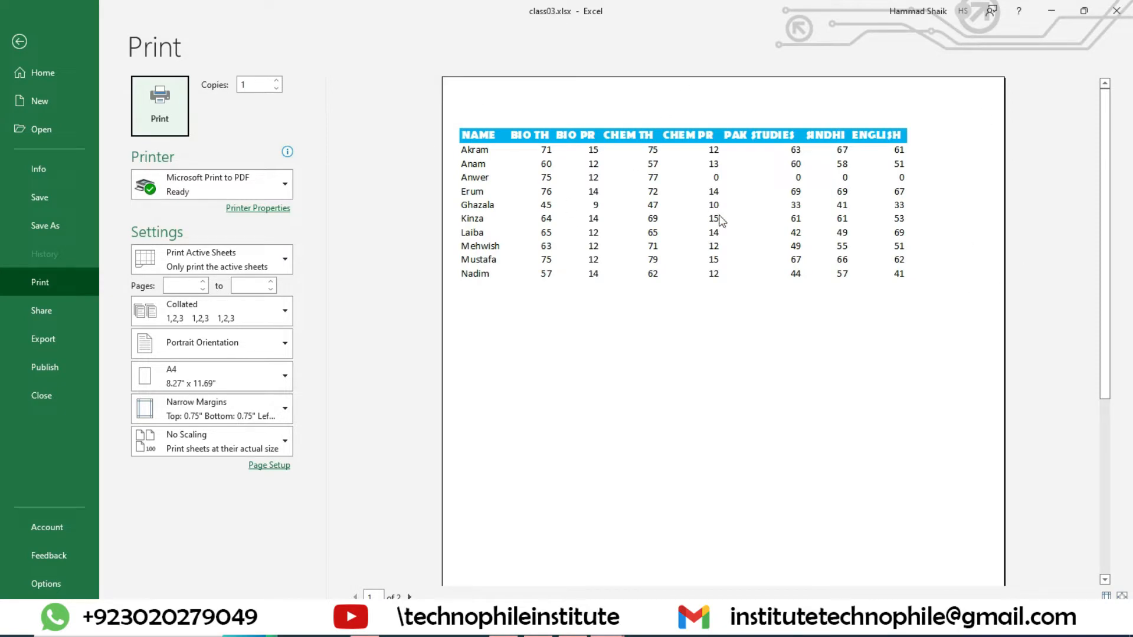
pyautogui.press('Escape')
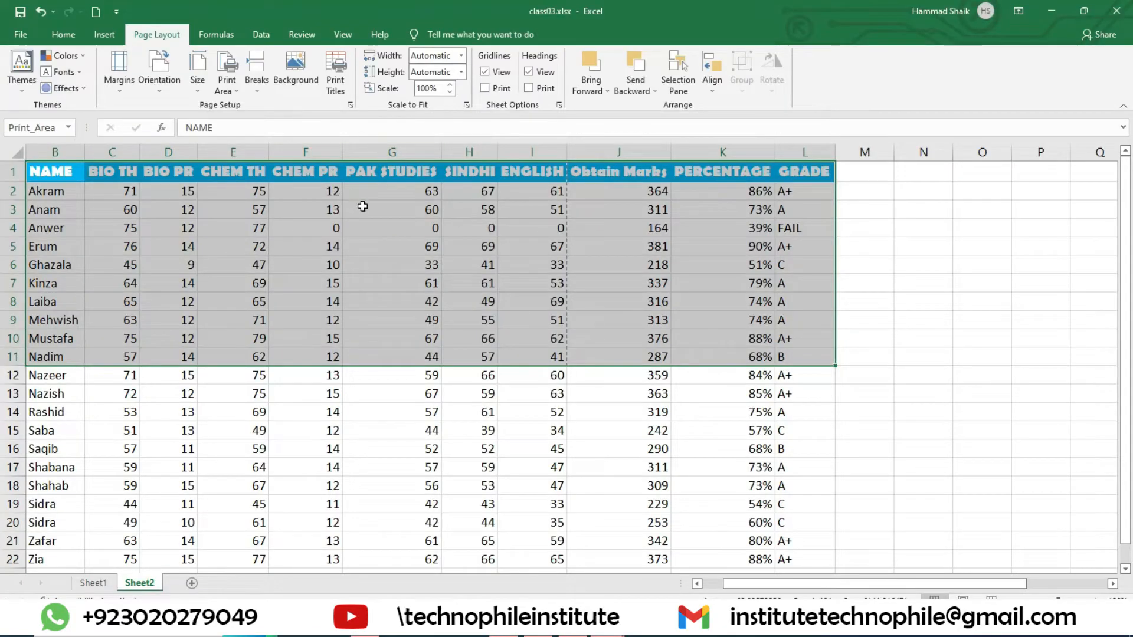
pyautogui.click(226, 82)
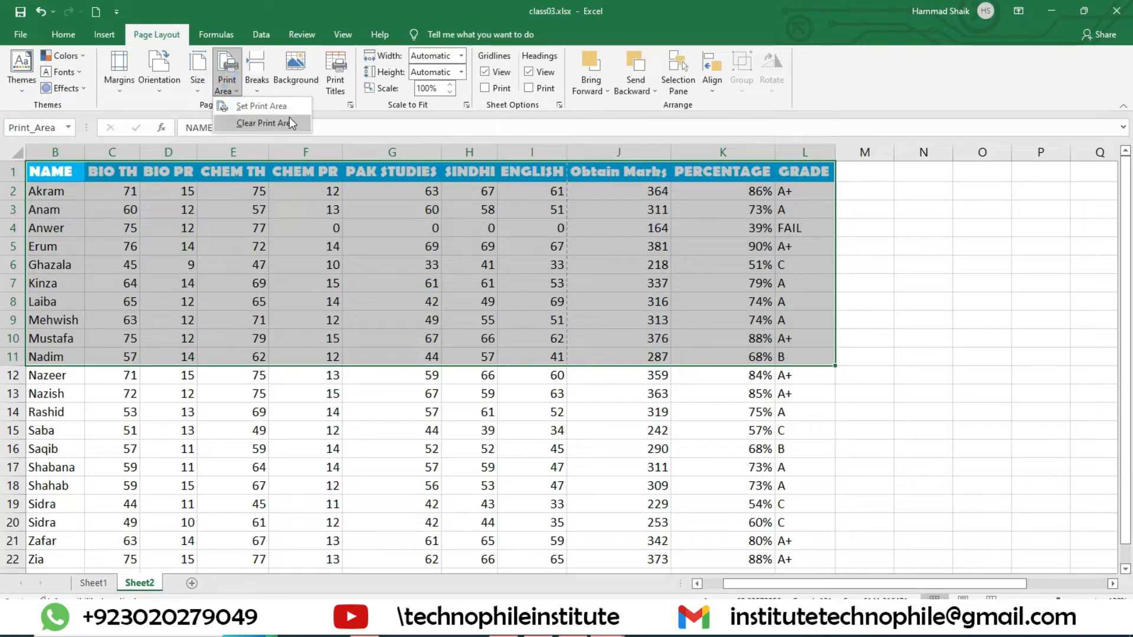
pyautogui.click(292, 130)
pyautogui.hotkey('ctrl', 'p')
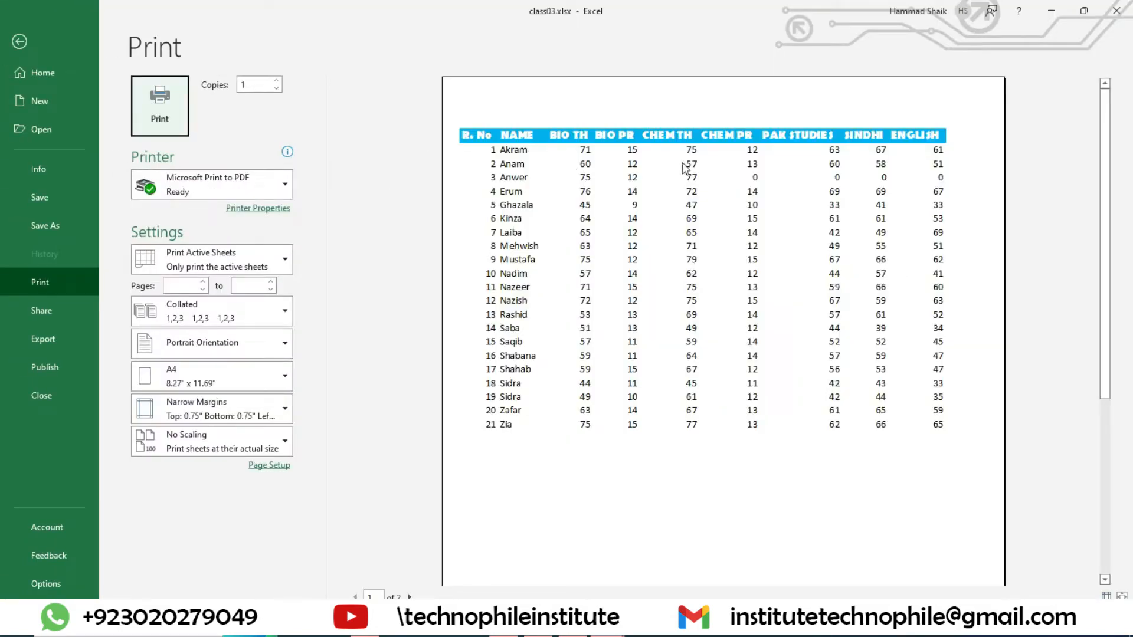
pyautogui.press('Escape')
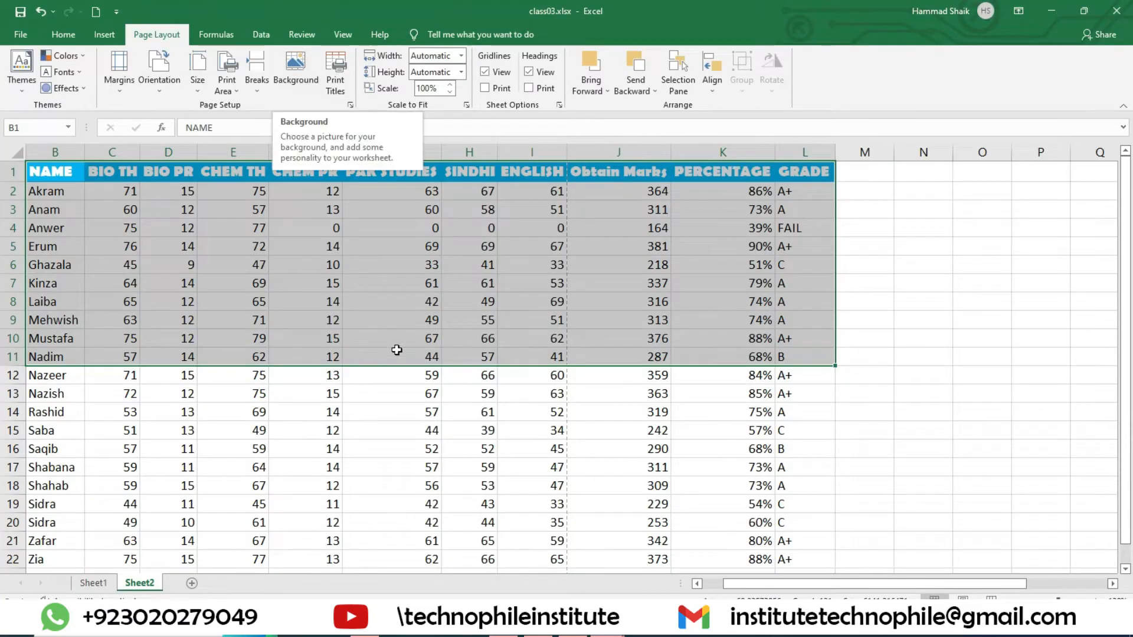
# - Insert logo-png.png from the Technophile folder on Local Disk (F:) as the sheet background, and delete the background
pyautogui.click(391, 280)
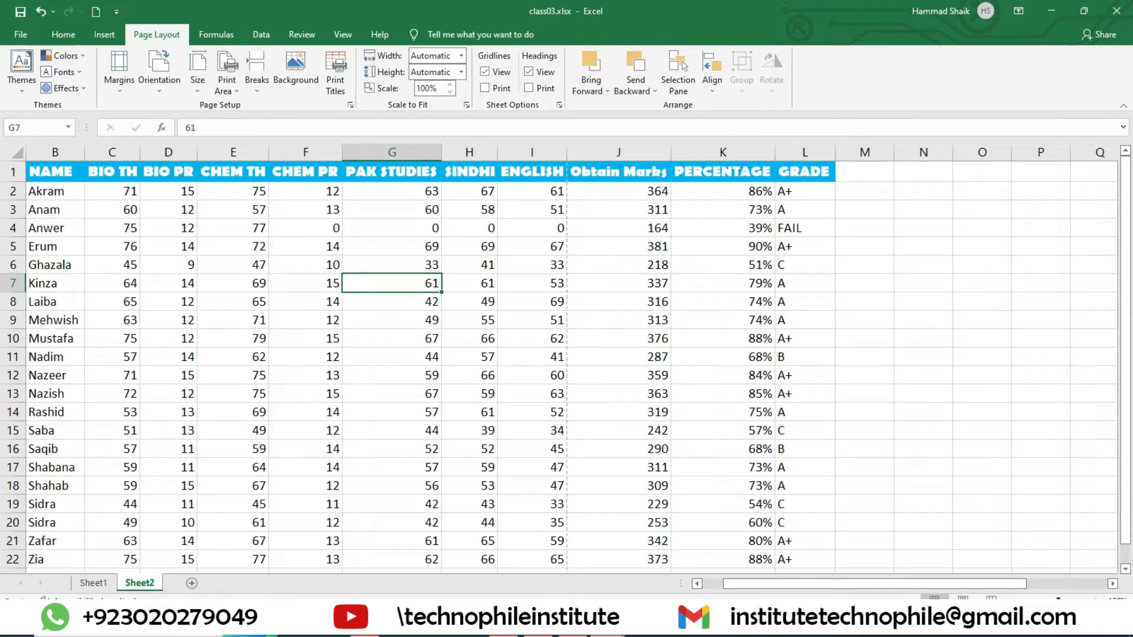
pyautogui.click(293, 70)
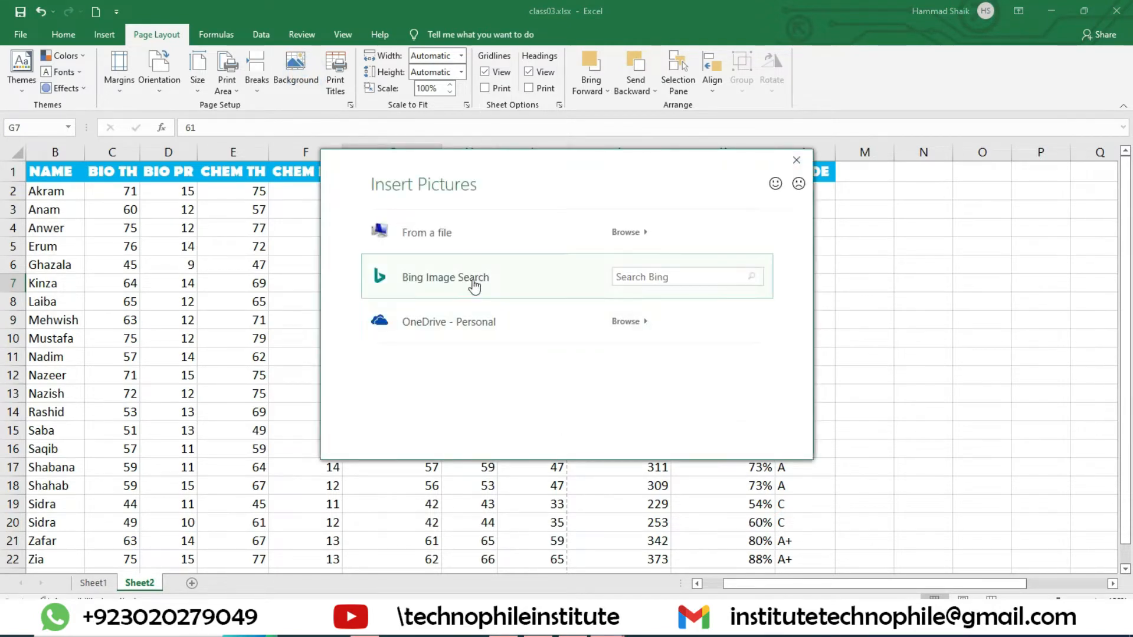
pyautogui.click(477, 246)
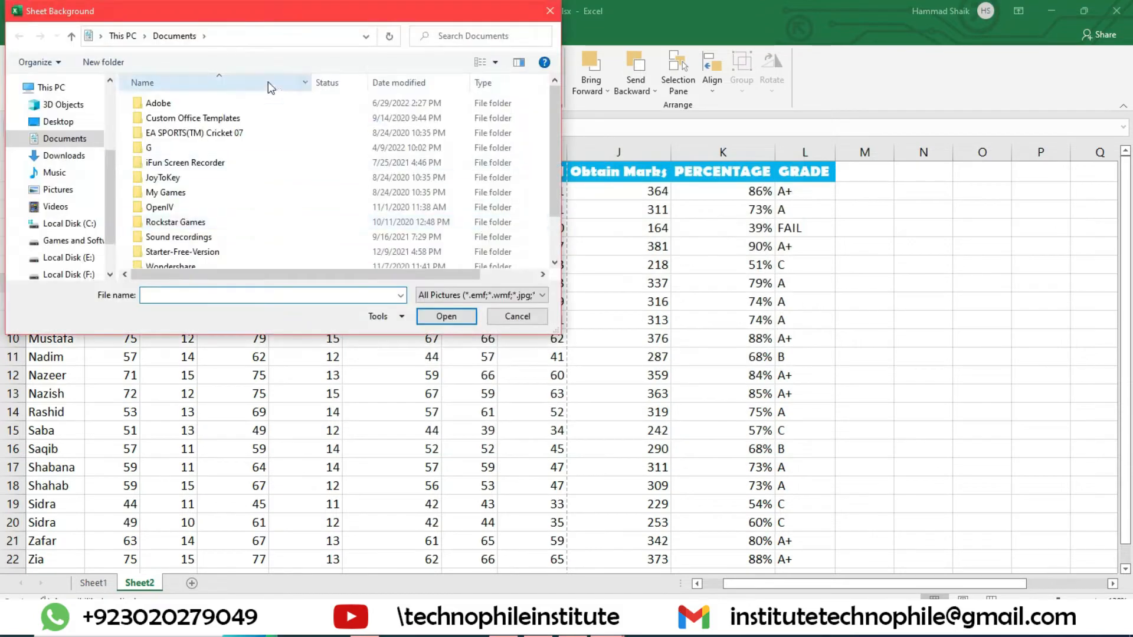
pyautogui.click(68, 217)
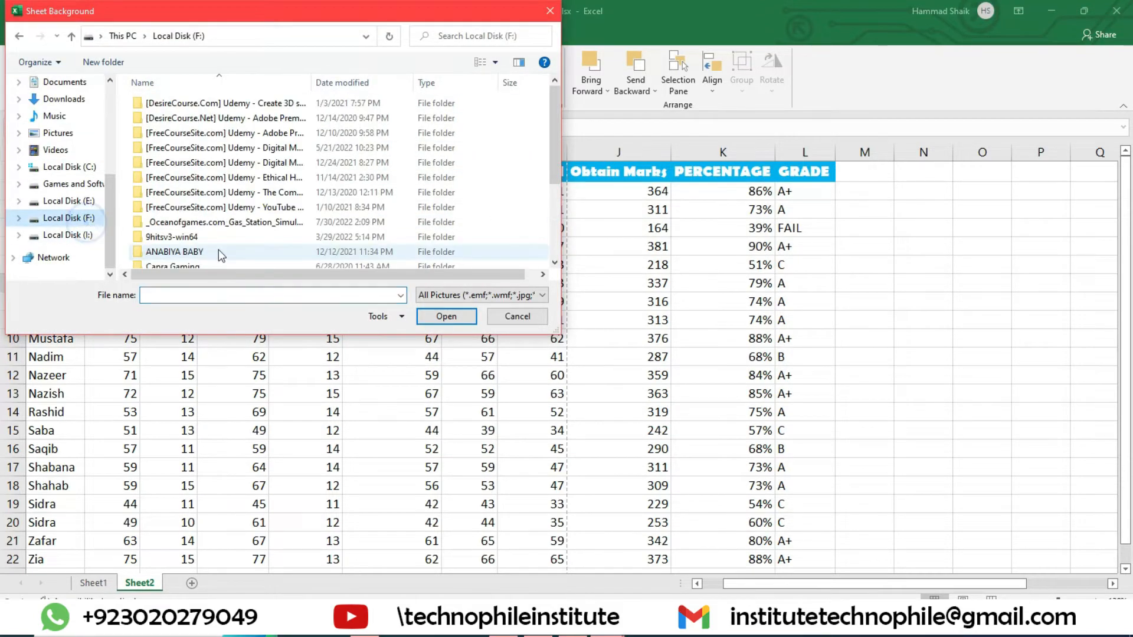
pyautogui.scroll(-3, 155, 230)
pyautogui.click(156, 231)
pyautogui.doubleClick(157, 232)
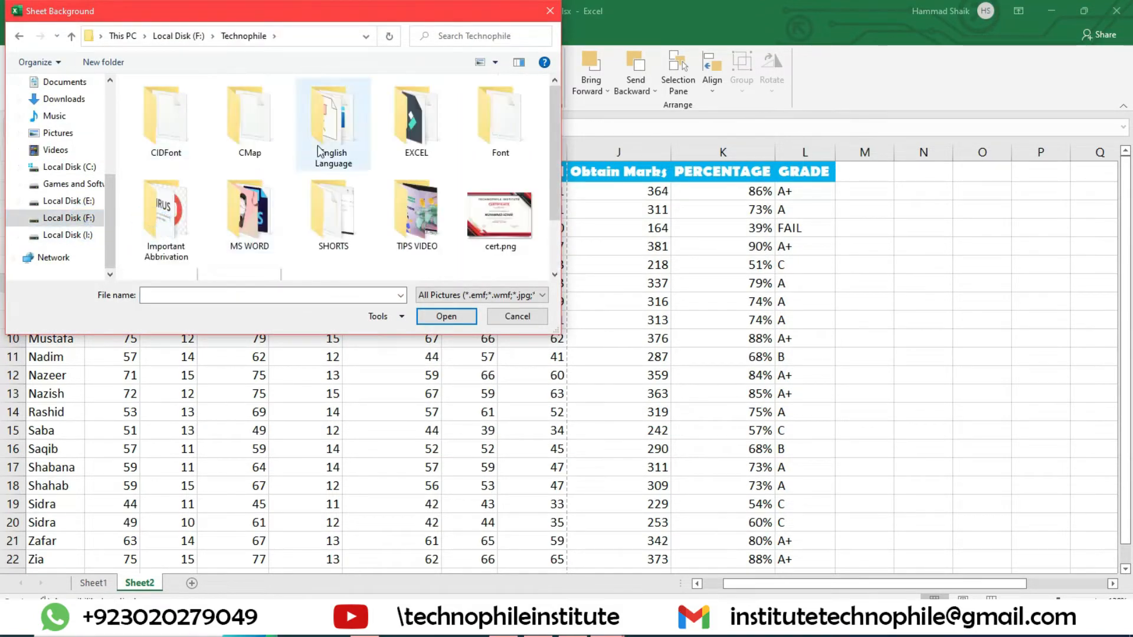
pyautogui.scroll(-1, 399, 130)
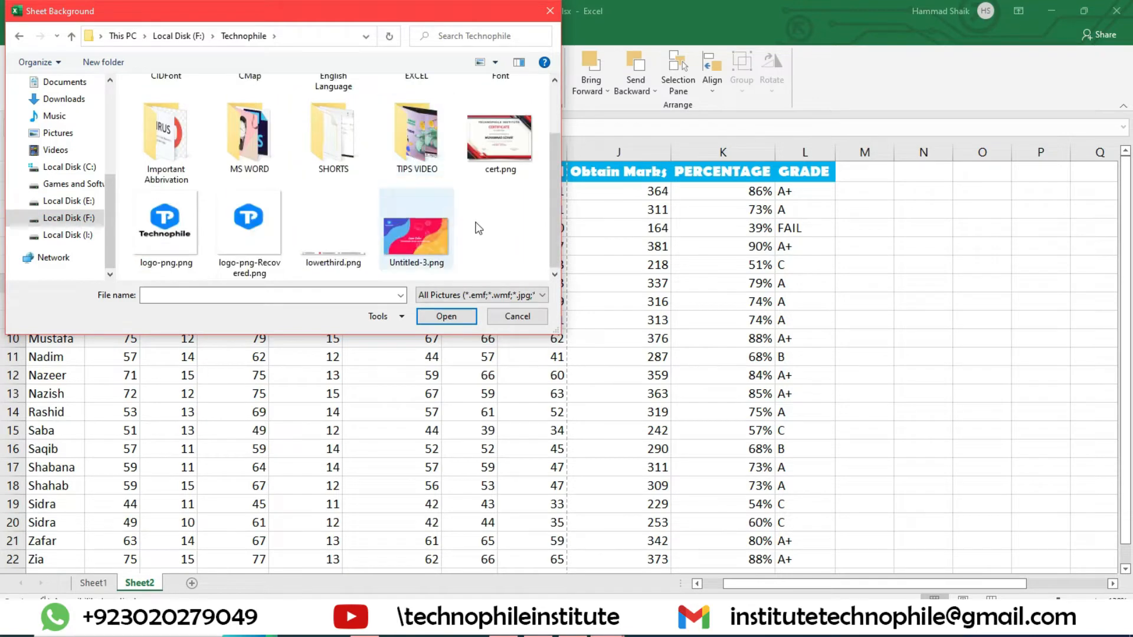
pyautogui.click(282, 273)
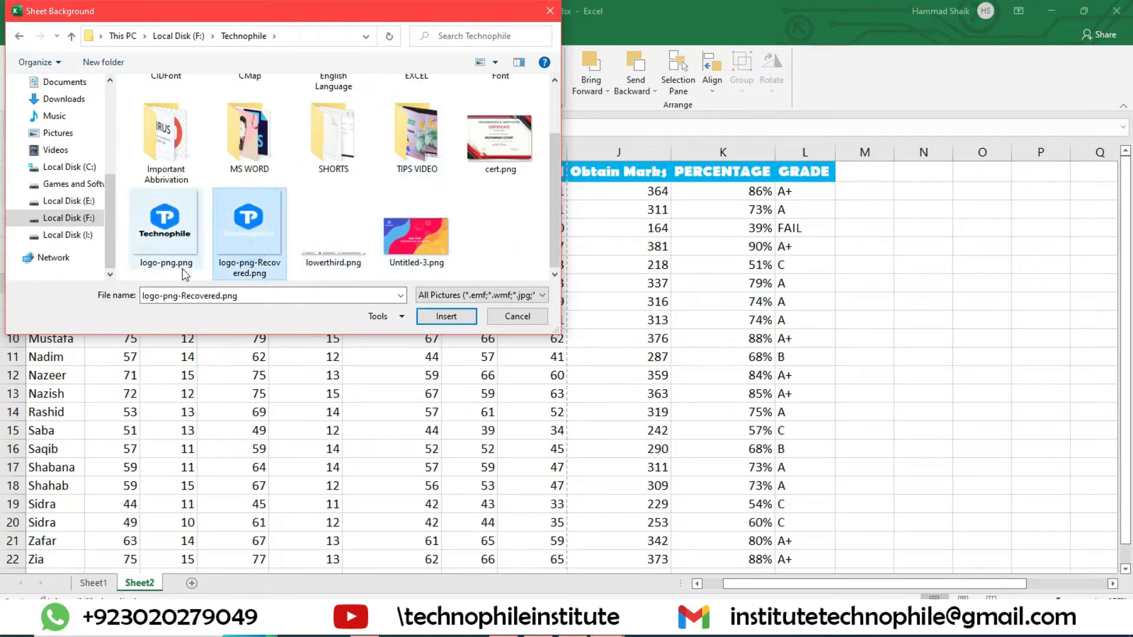
pyautogui.click(165, 230)
pyautogui.click(424, 312)
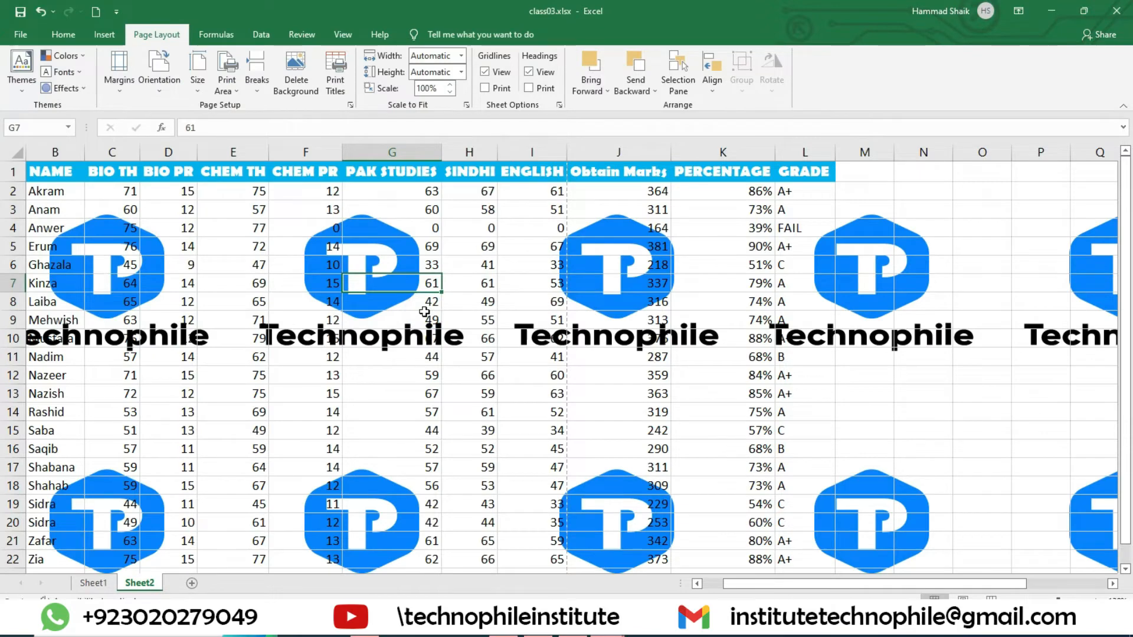
pyautogui.click(311, 91)
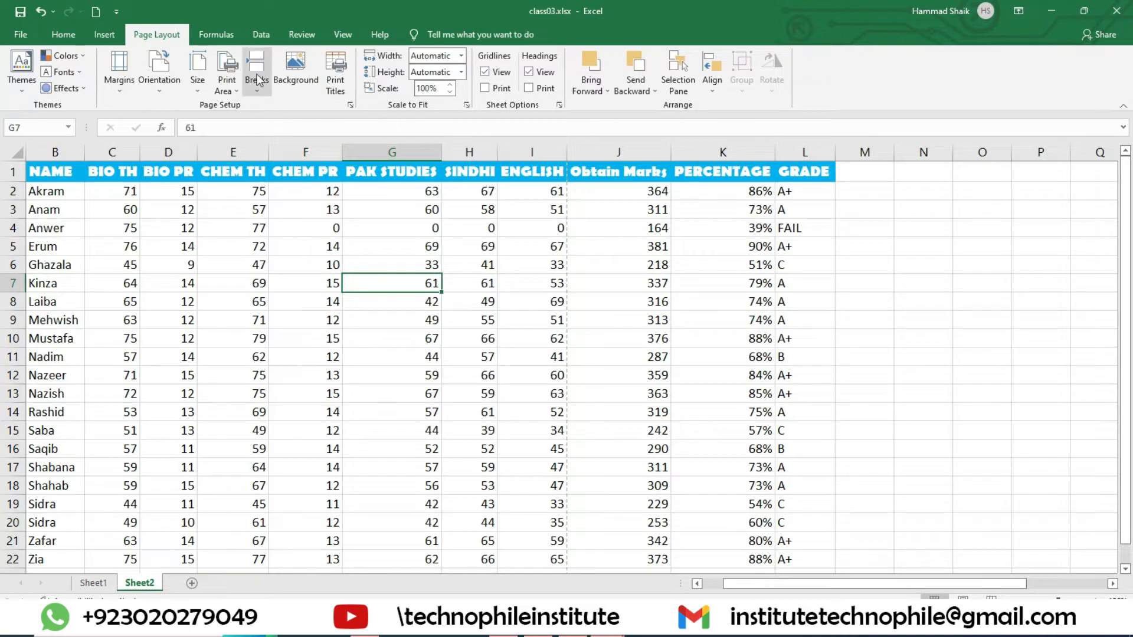
# - Try a page break at cell B11 and check it in the print preview
pyautogui.click(62, 358)
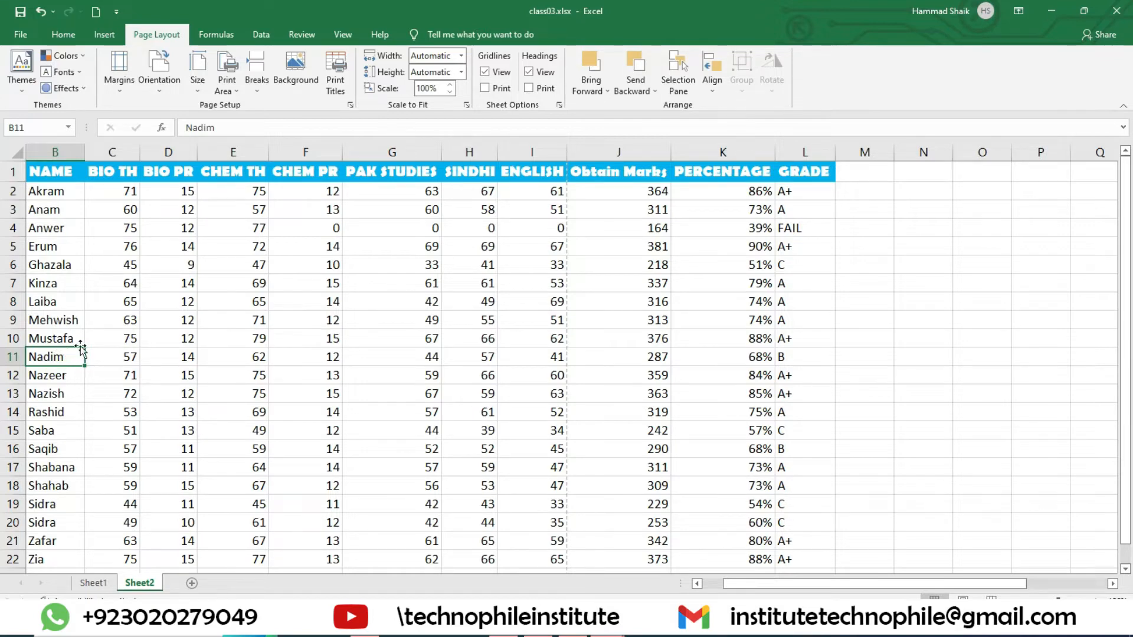
pyautogui.click(219, 93)
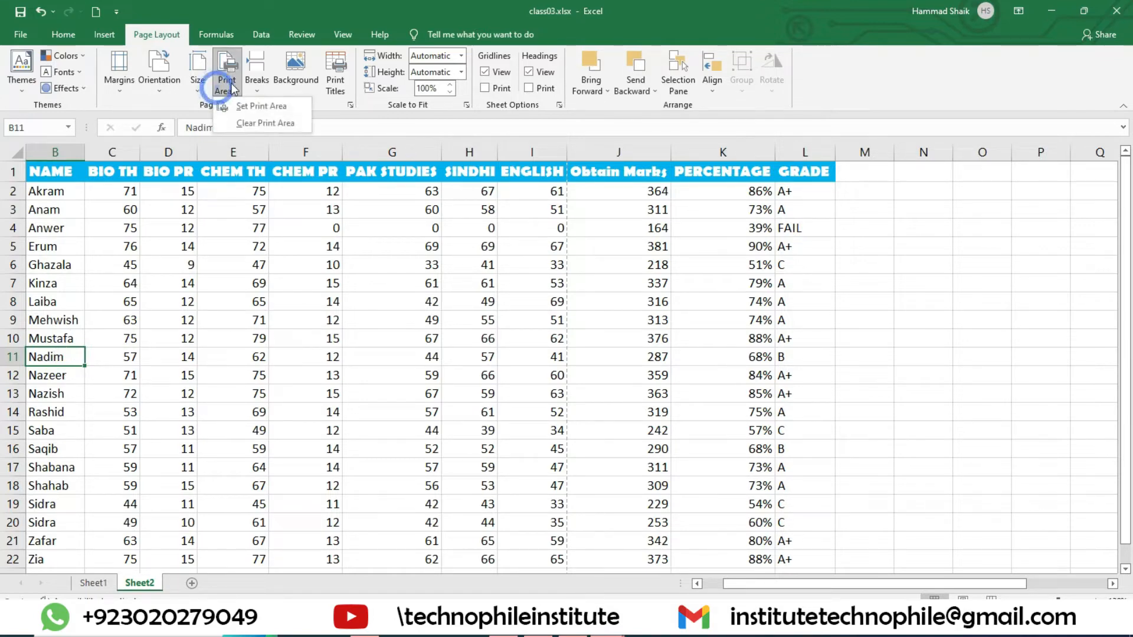
pyautogui.click(257, 80)
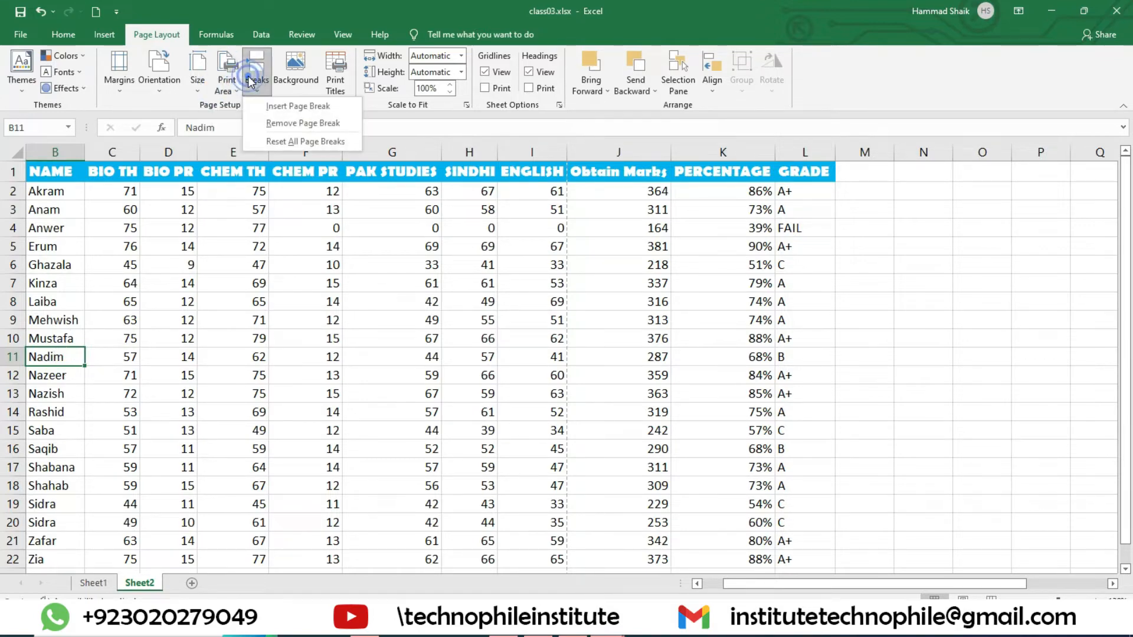
pyautogui.click(292, 107)
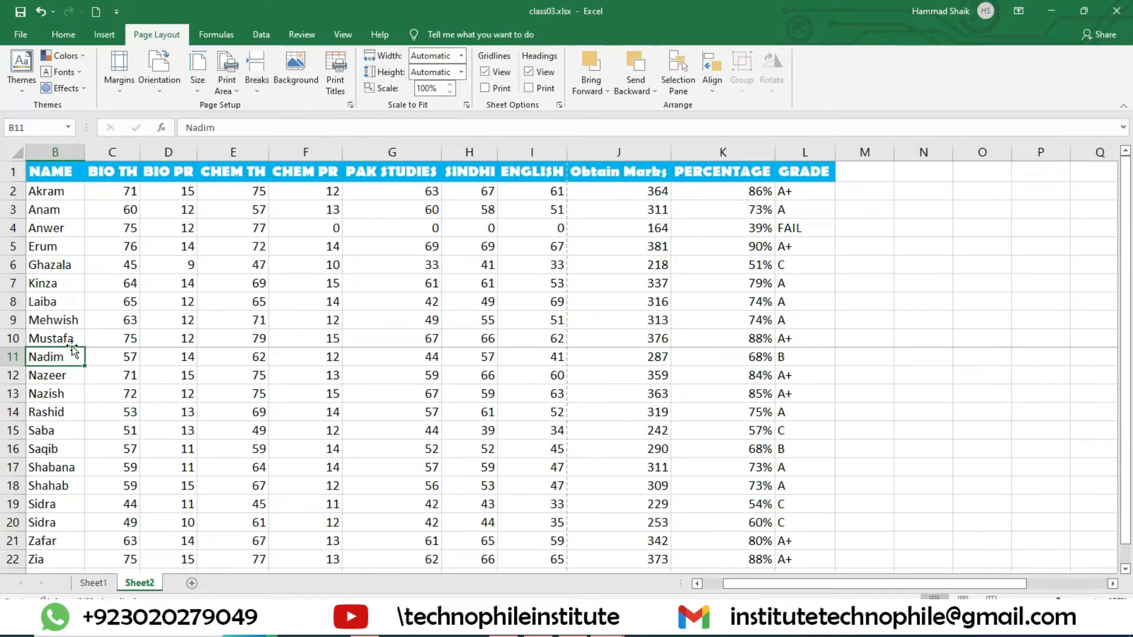
pyautogui.moveTo(79, 349); pyautogui.dragTo(70, 349)
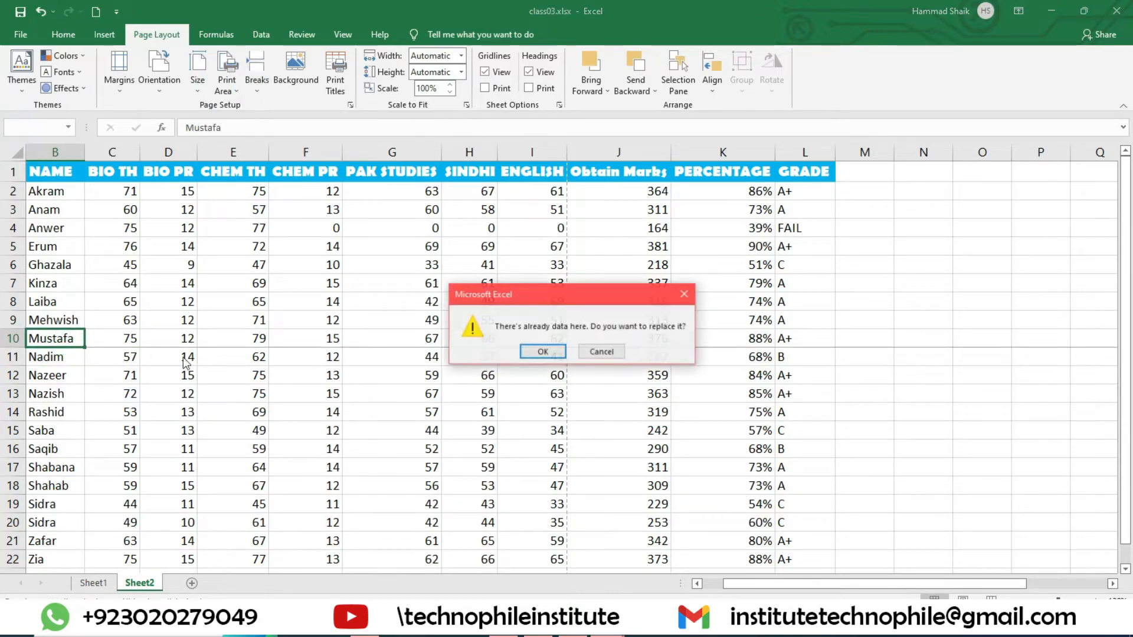
pyautogui.click(664, 352)
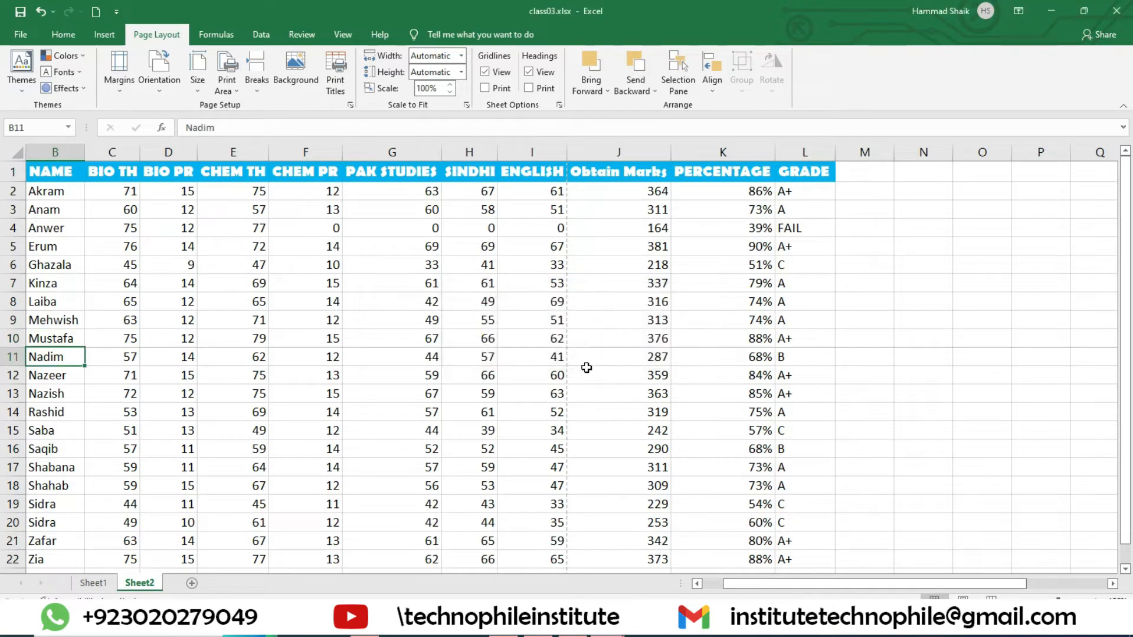
pyautogui.hotkey('ctrl', 'p')
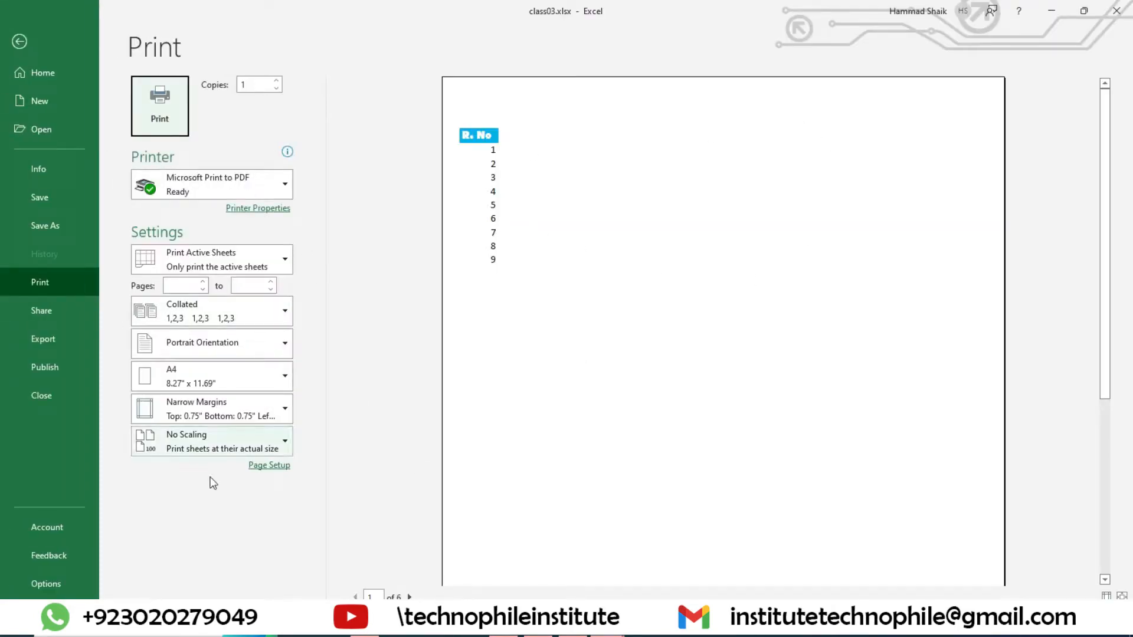
pyautogui.click(19, 42)
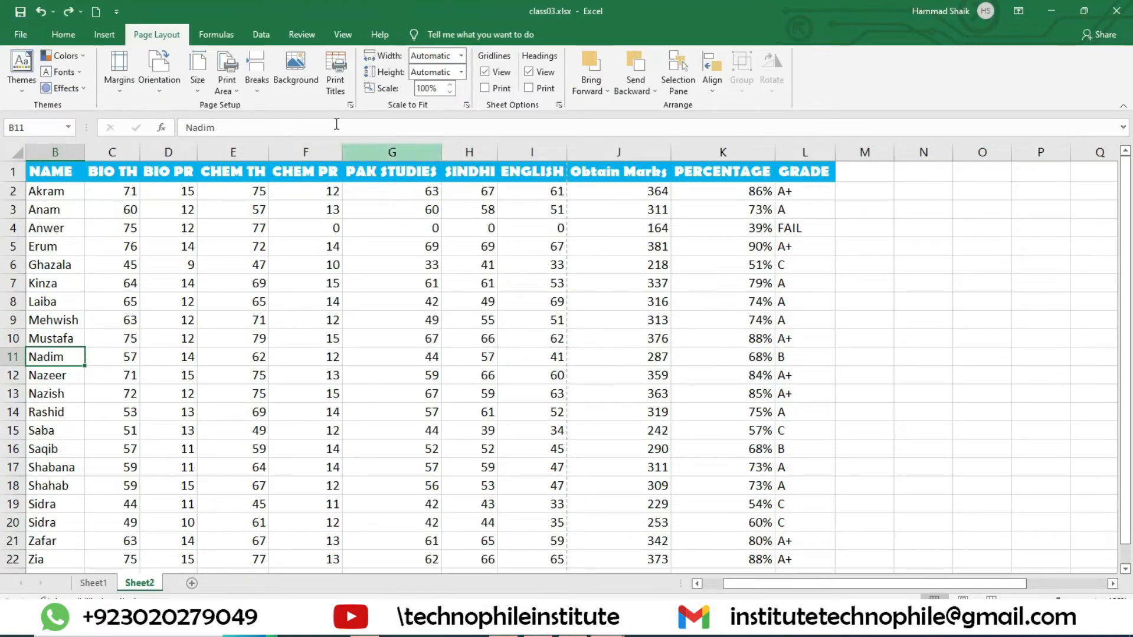
pyautogui.click(231, 86)
pyautogui.click(265, 123)
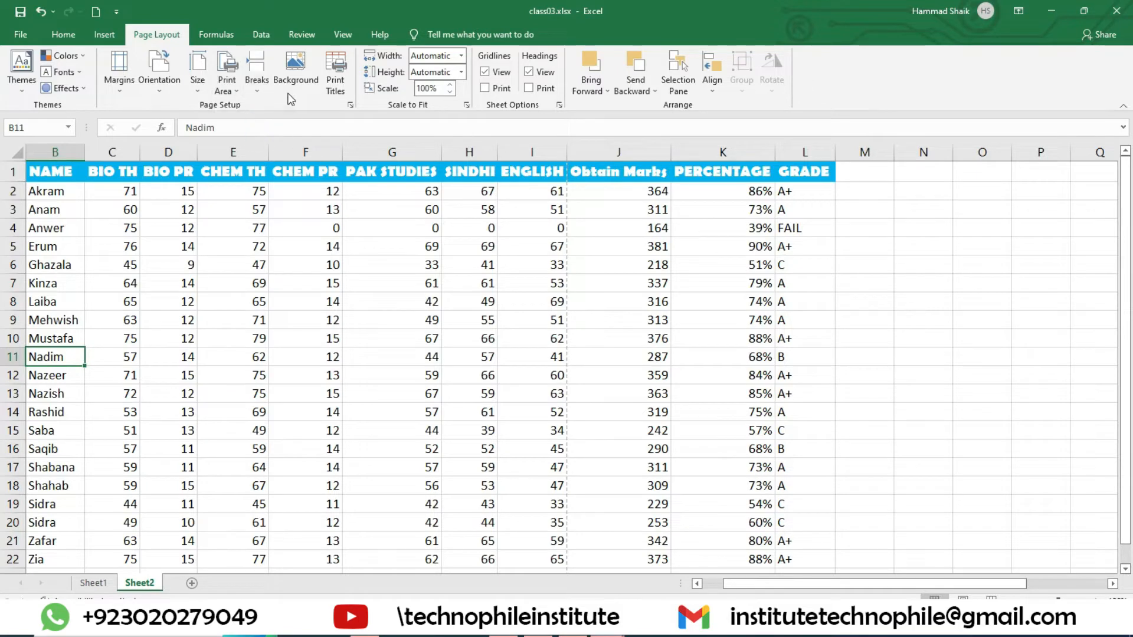
pyautogui.hotkey('ctrl', 'z')
# - Insert a page break at cell L11 and check the first two pages in the print preview
pyautogui.moveTo(54, 195); pyautogui.dragTo(789, 350)
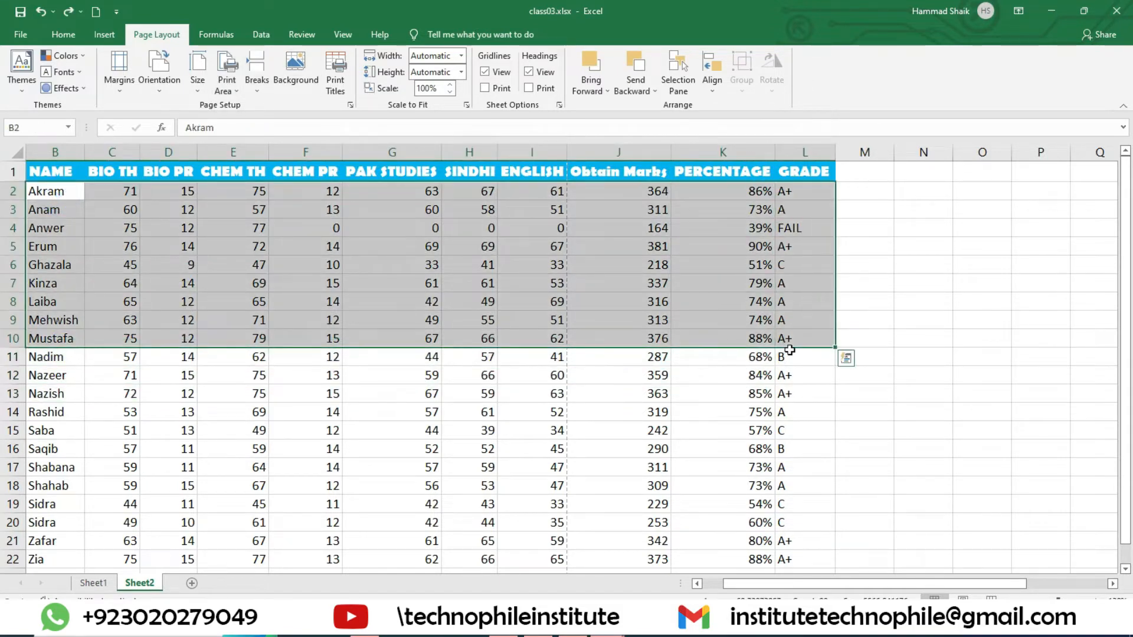
pyautogui.click(793, 362)
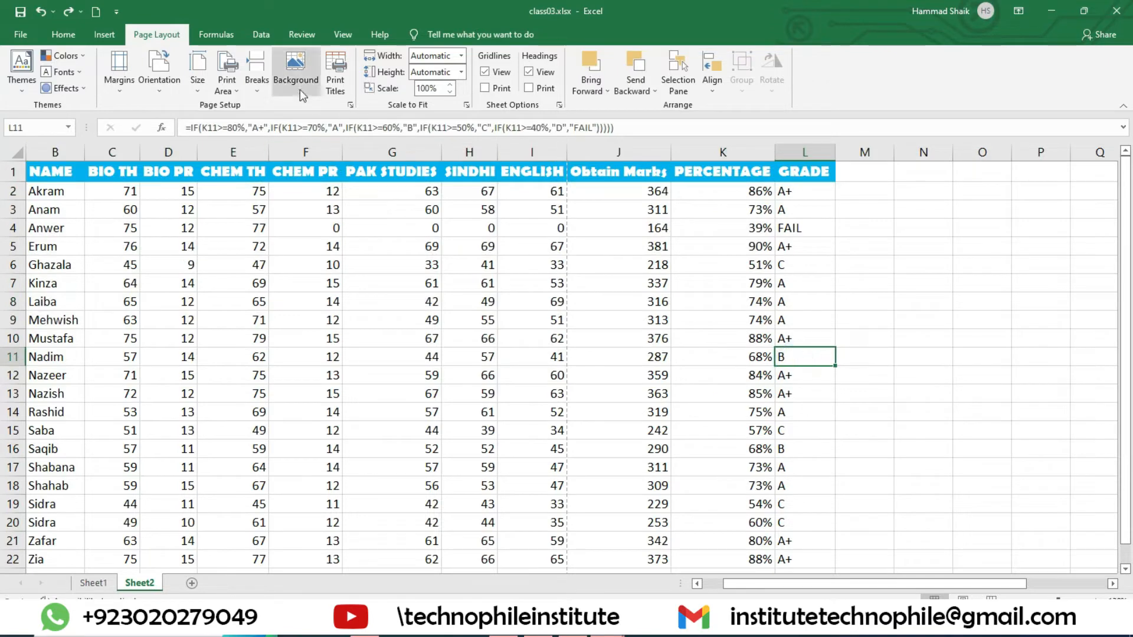
pyautogui.click(257, 74)
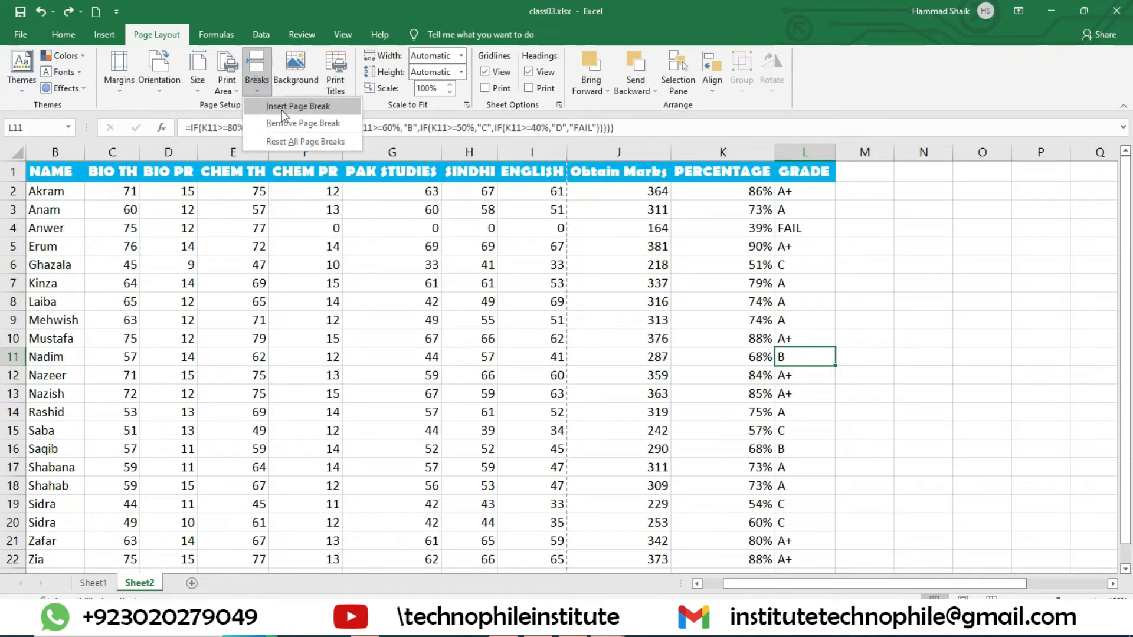
pyautogui.click(281, 107)
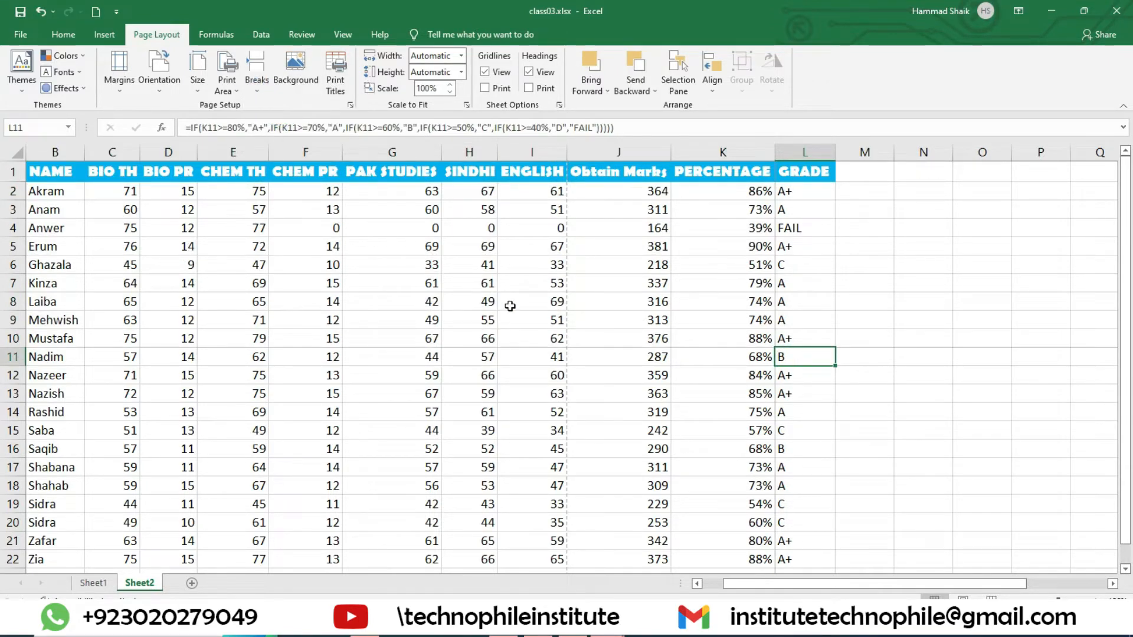
pyautogui.hotkey('ctrl', 'p')
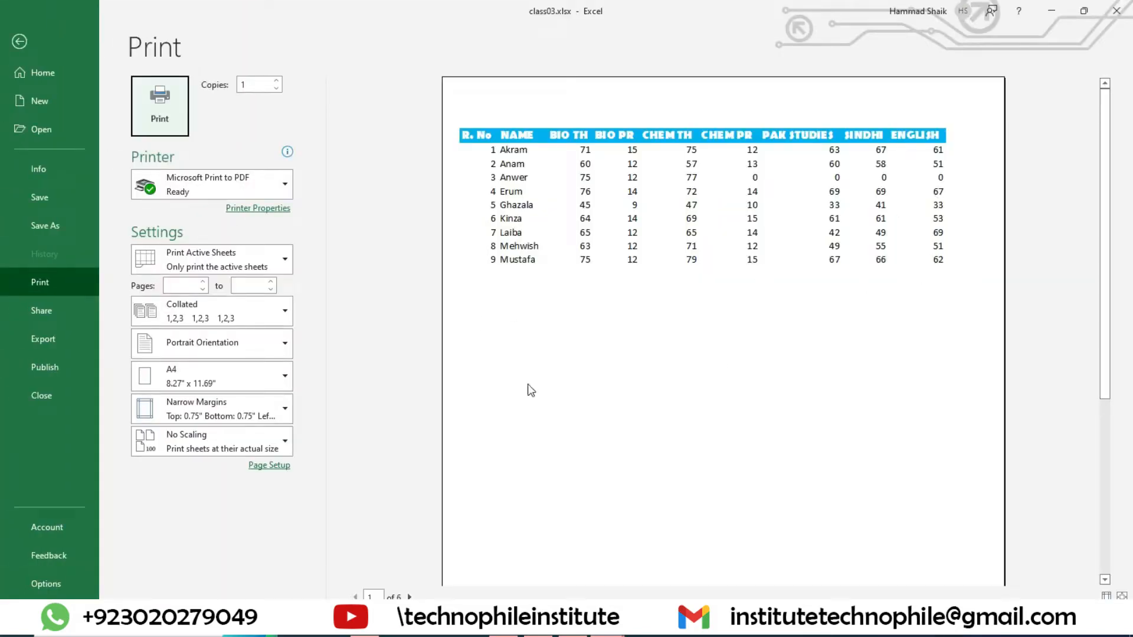
pyautogui.click(409, 596)
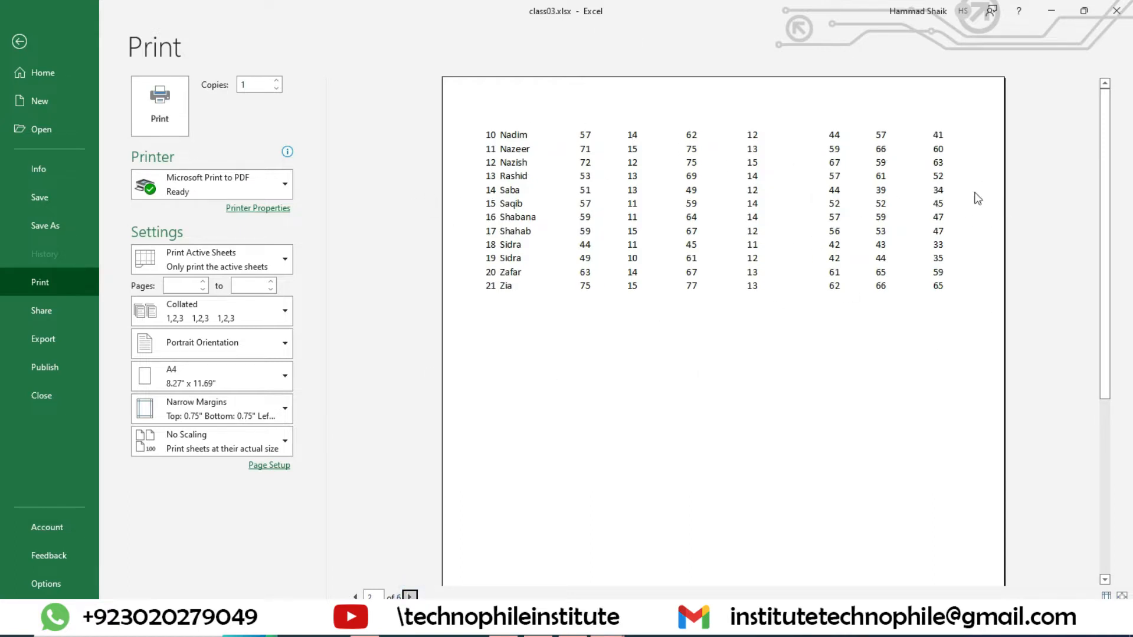
pyautogui.click(26, 41)
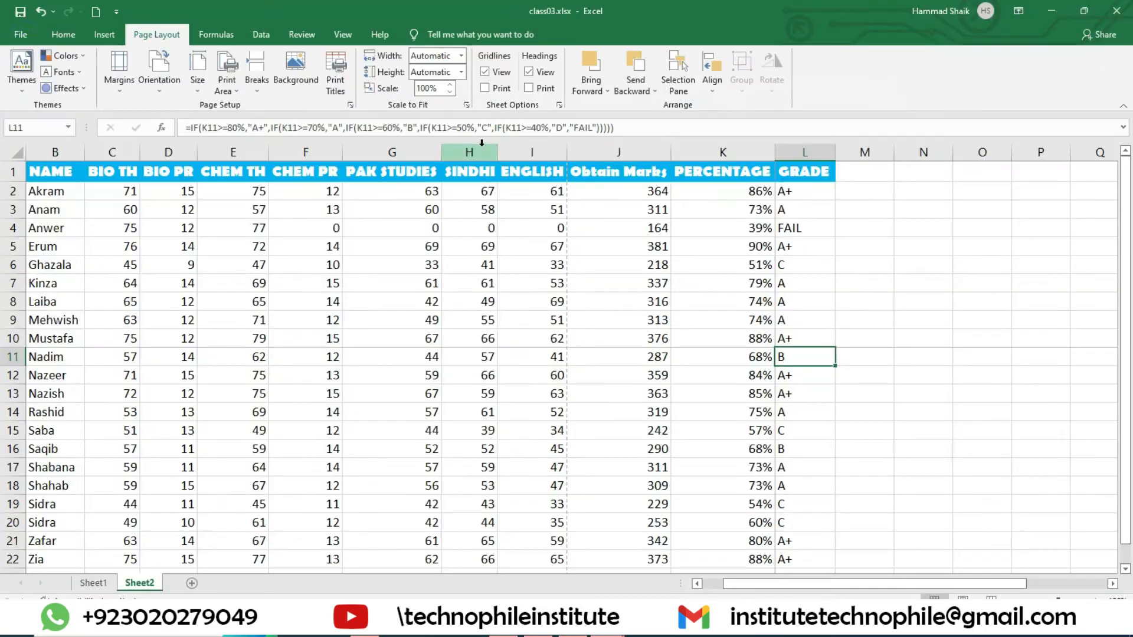
# - Reset all page breaks on the sheet and check the marks table in the print preview
pyautogui.click(258, 82)
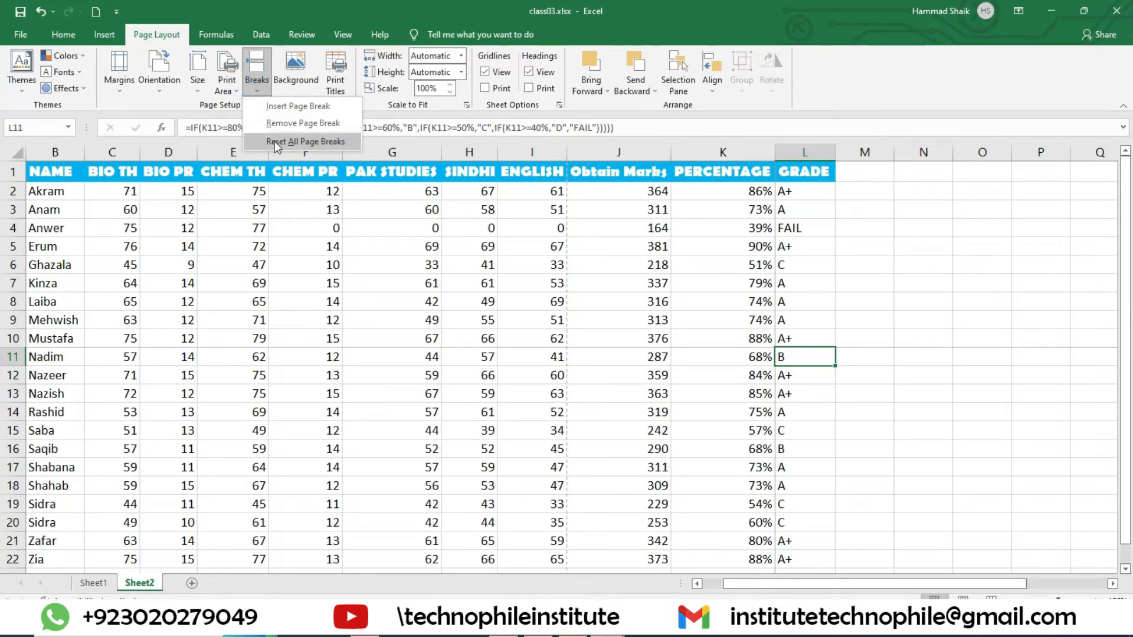
pyautogui.click(274, 141)
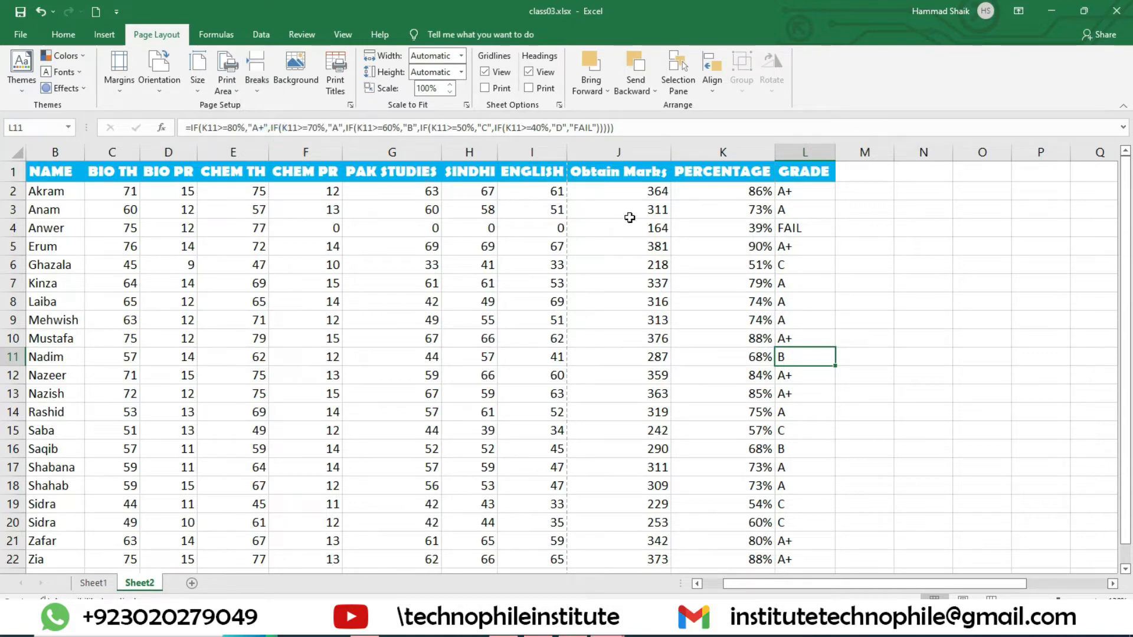
pyautogui.hotkey('ctrl', 'p')
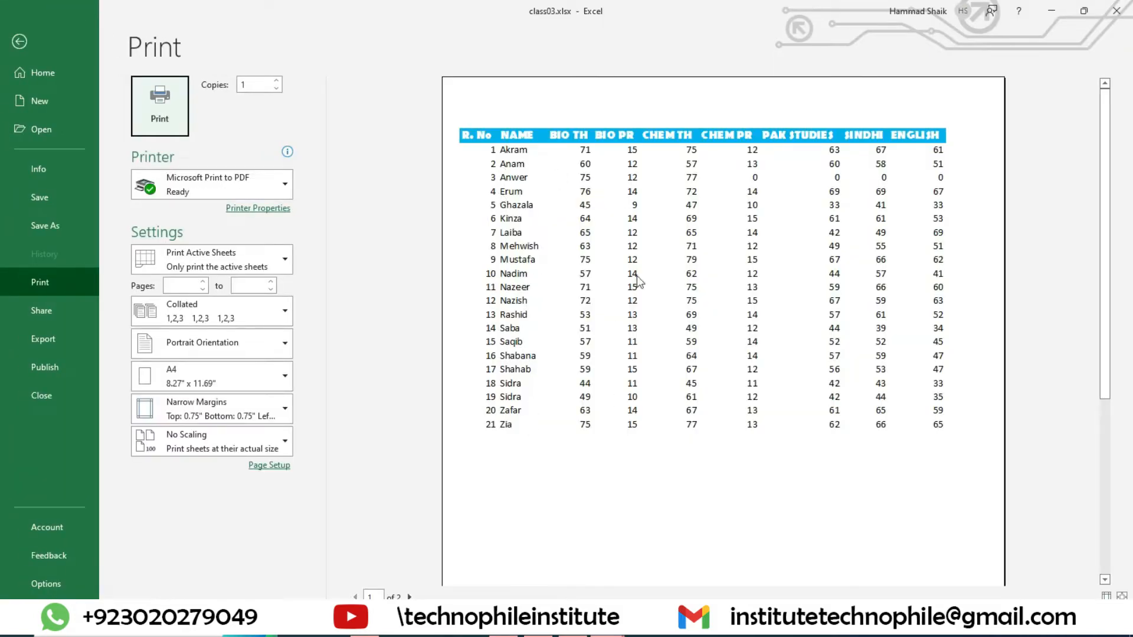
pyautogui.click(18, 47)
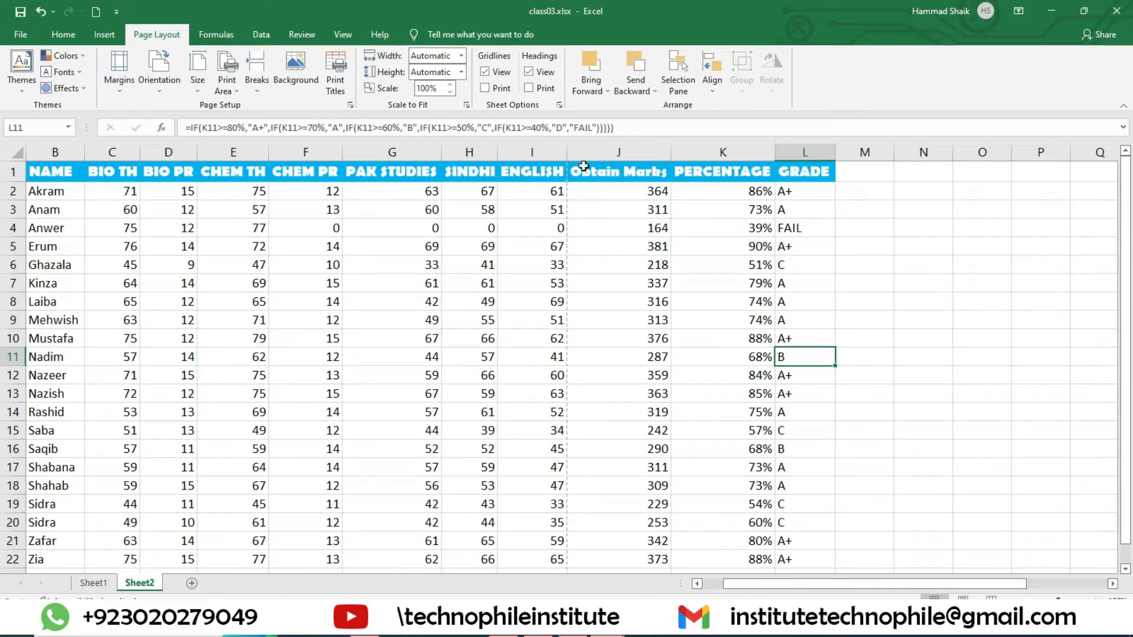
# - Try printing the marks sheet with gridlines, compare the print preview with and without them, and leave gridline printing off
pyautogui.click(486, 89)
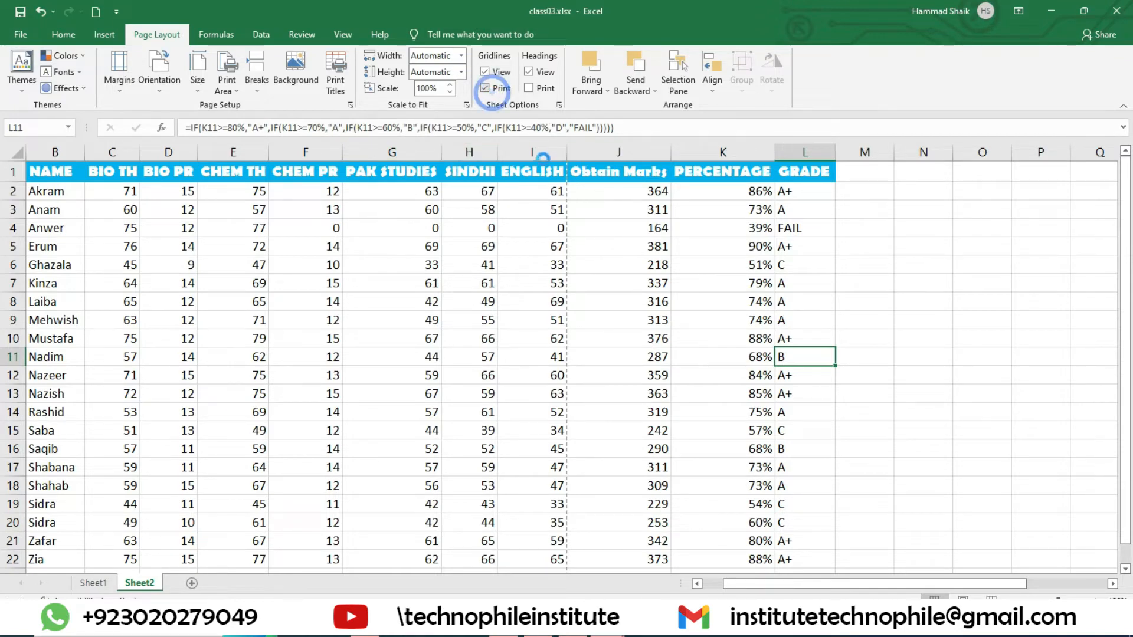
pyautogui.hotkey('ctrl', 'p')
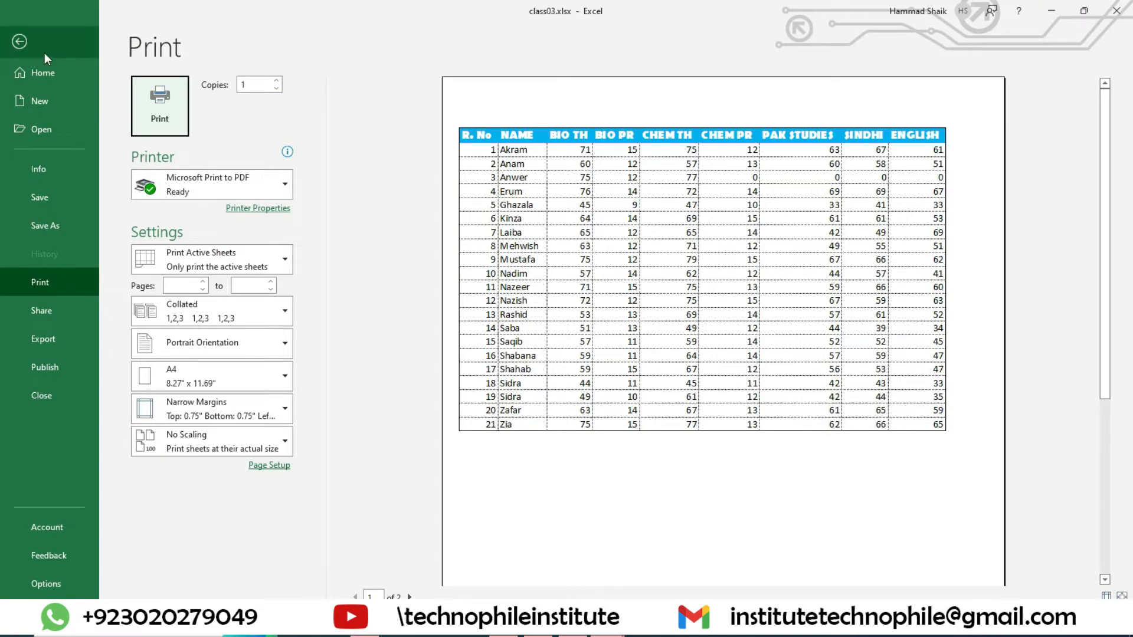
pyautogui.click(21, 42)
pyautogui.click(495, 88)
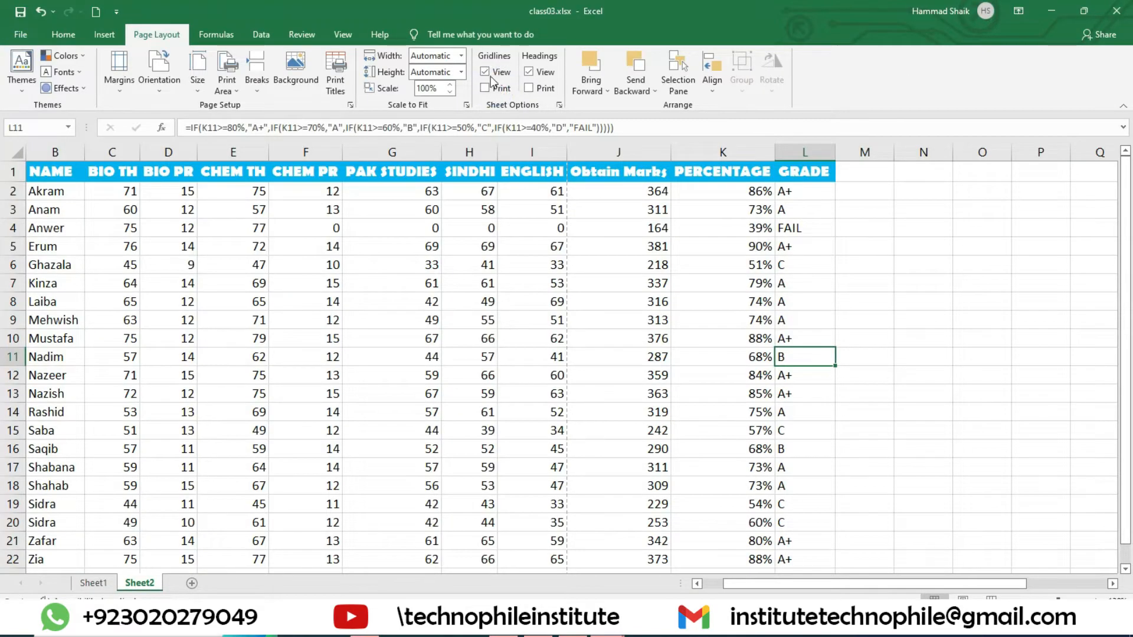
pyautogui.hotkey('ctrl', 'p')
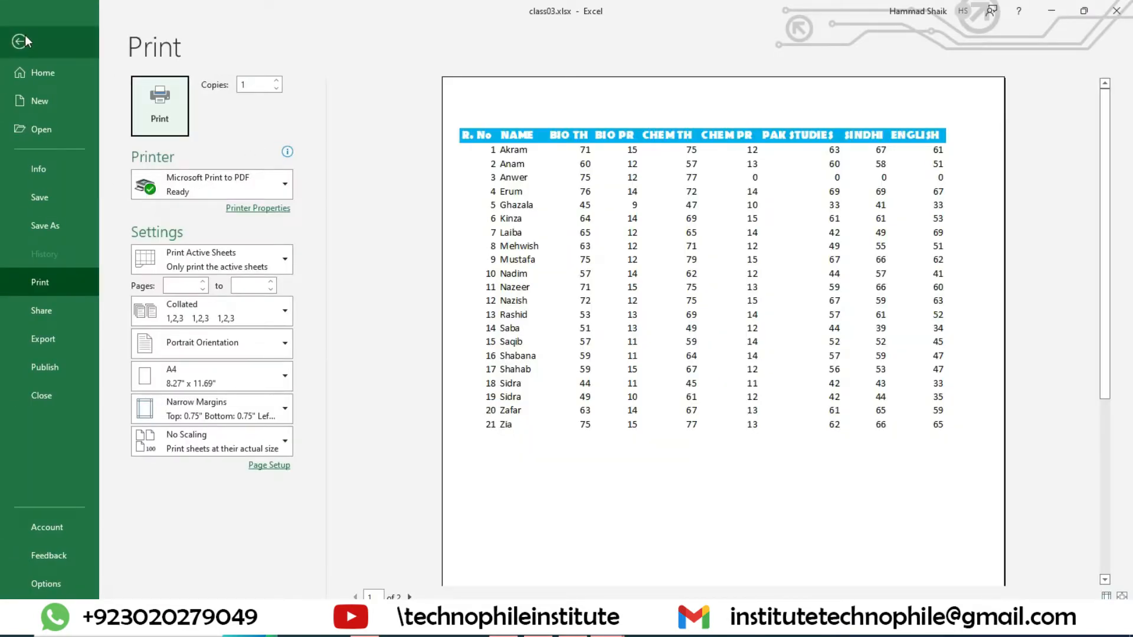
pyautogui.click(25, 36)
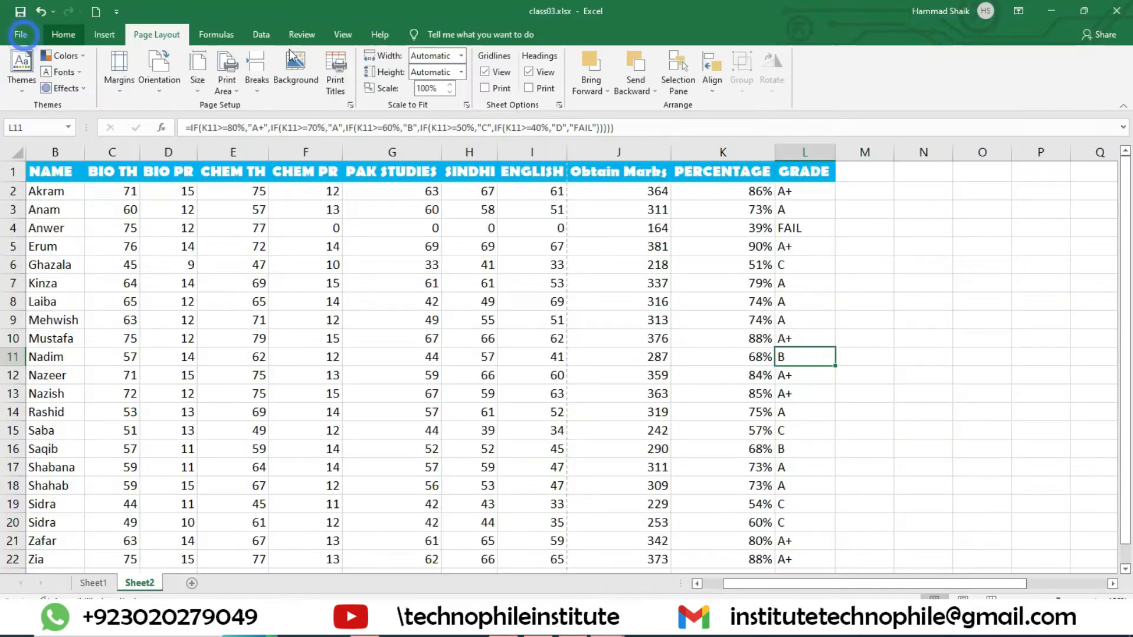
# - Hide and show again the sheet's gridlines and its row and column headings
pyautogui.click(489, 69)
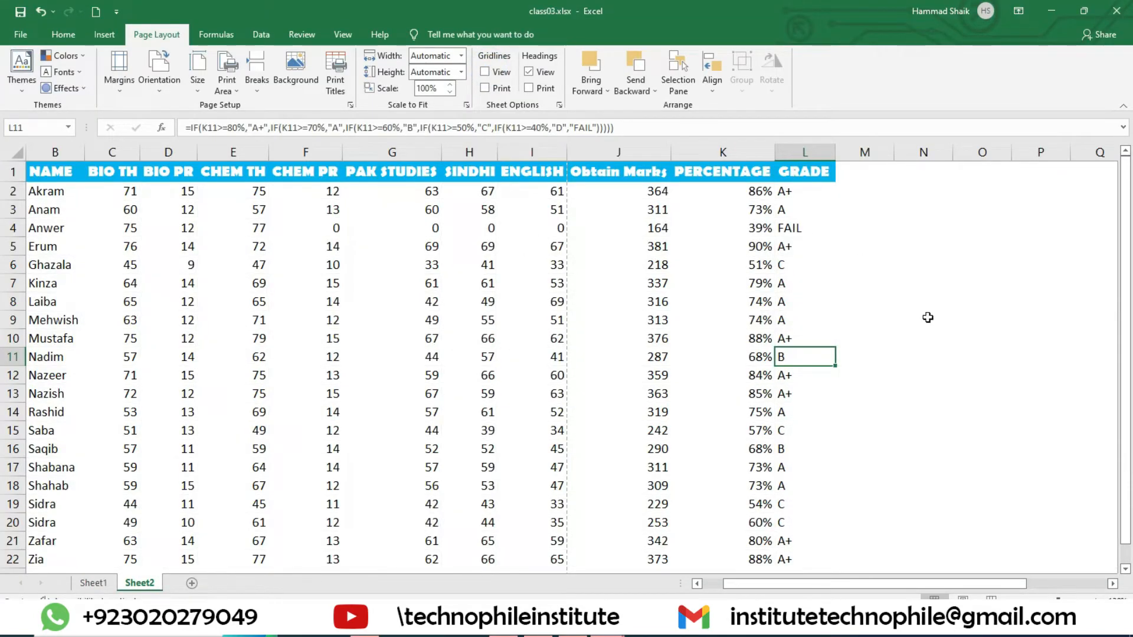
pyautogui.click(485, 72)
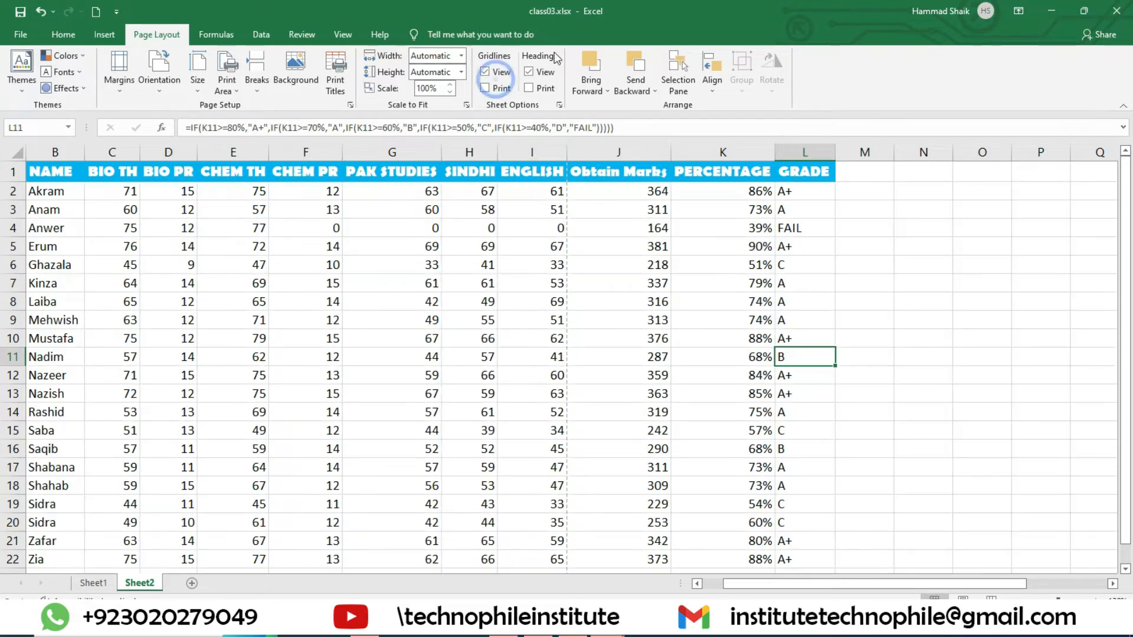
pyautogui.click(551, 75)
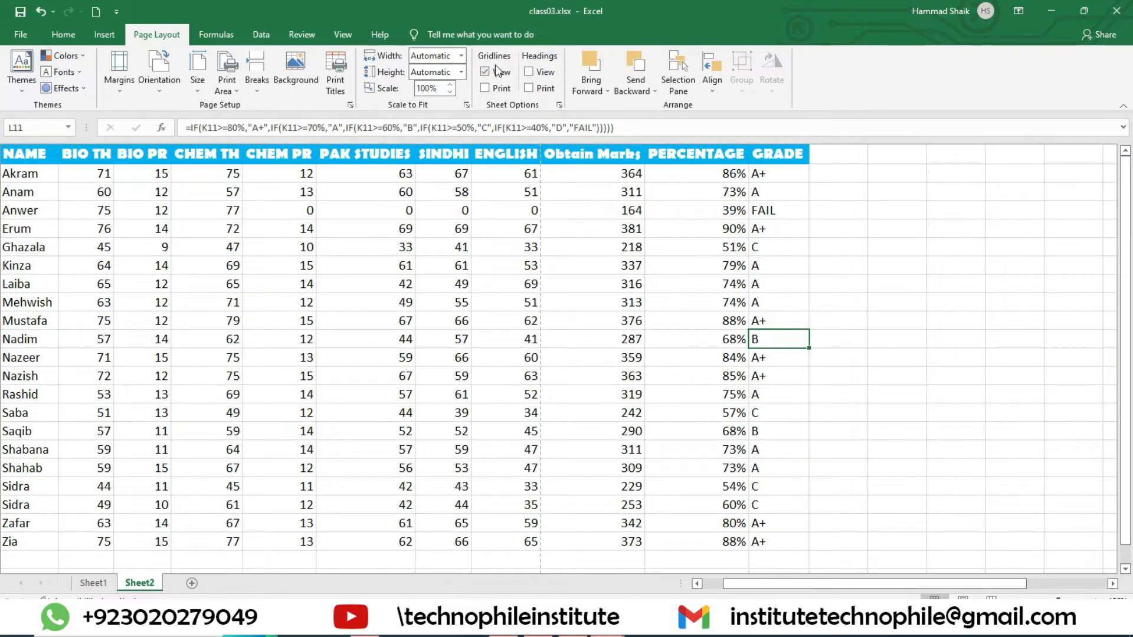
pyautogui.click(529, 72)
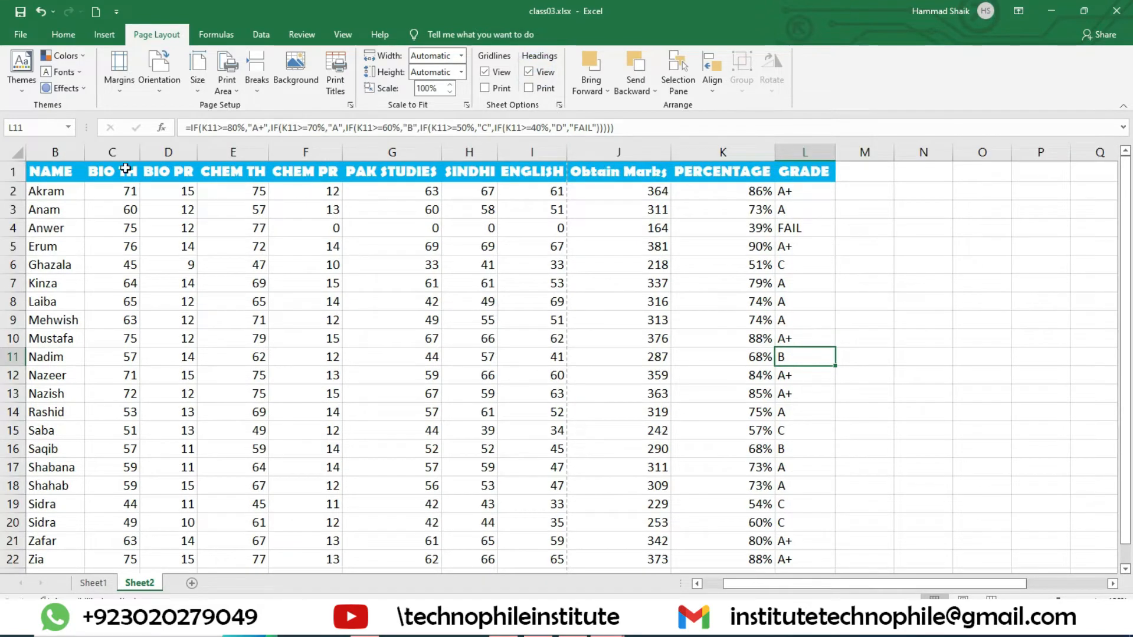
# - Try printing the row and column headings, compare the print preview with and without them, and leave heading printing off
pyautogui.click(547, 90)
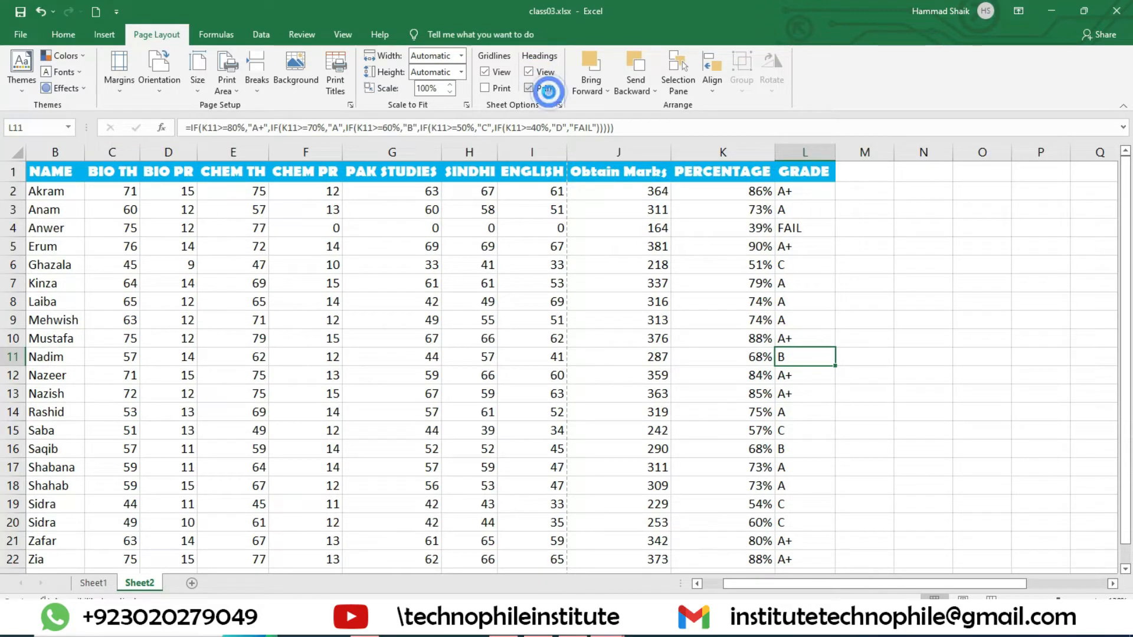
pyautogui.press('Left')
pyautogui.hotkey('ctrl', 'p')
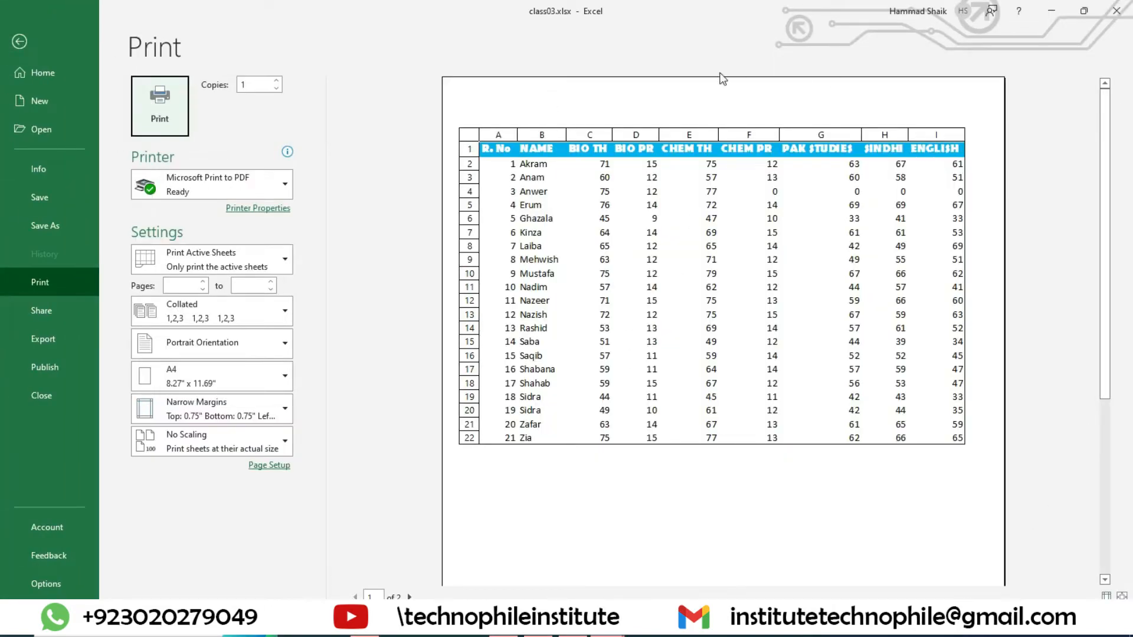
pyautogui.click(20, 41)
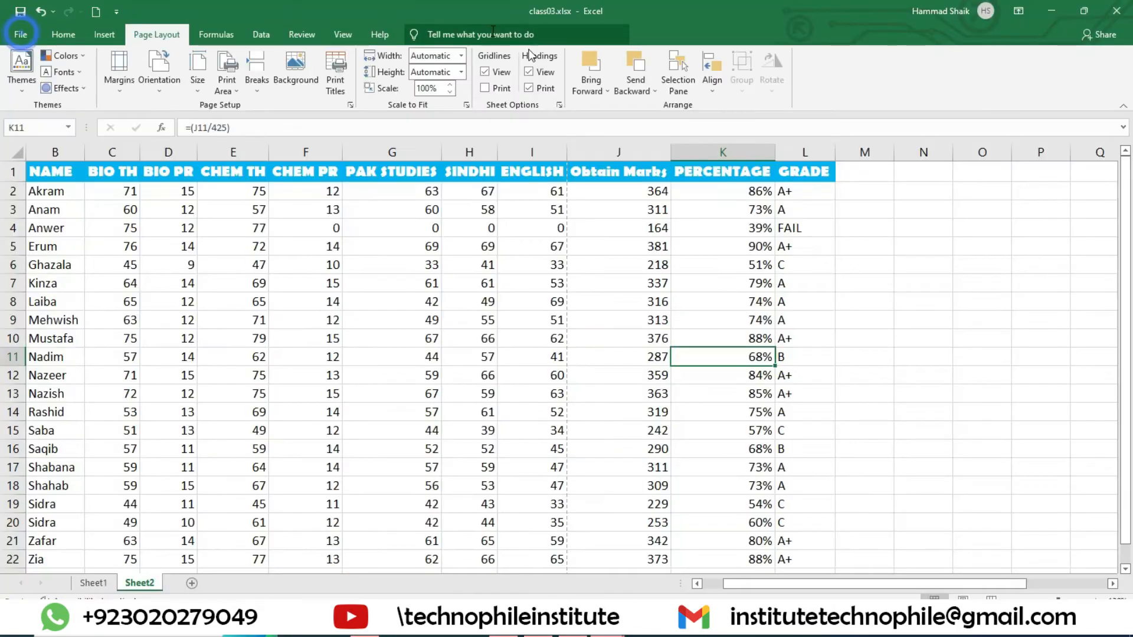
pyautogui.click(529, 89)
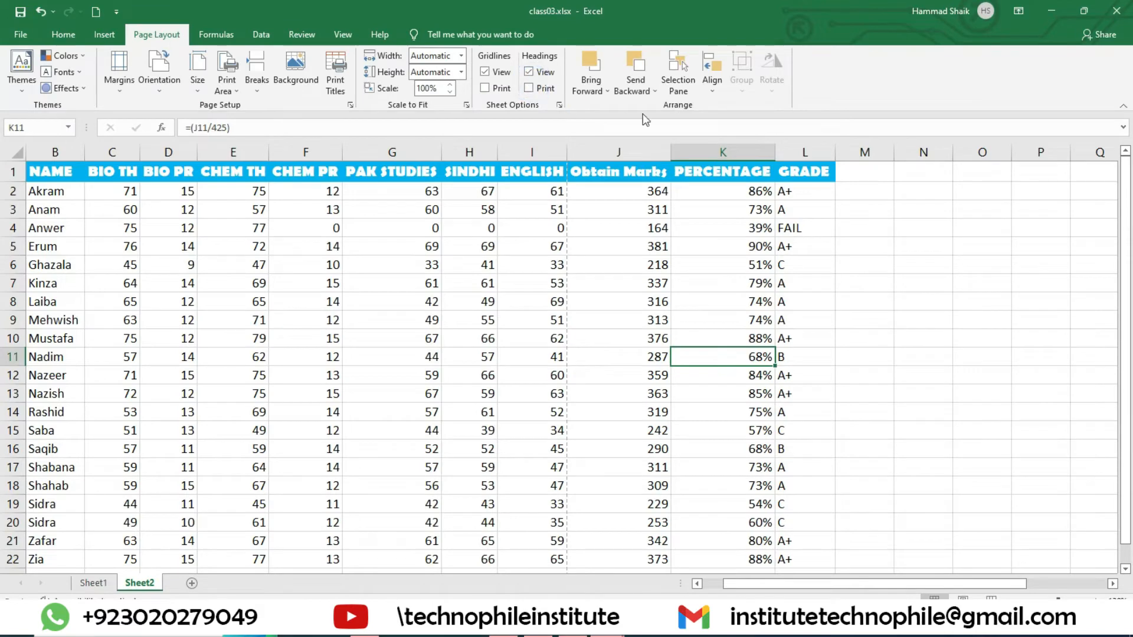
pyautogui.hotkey('ctrl', 'p')
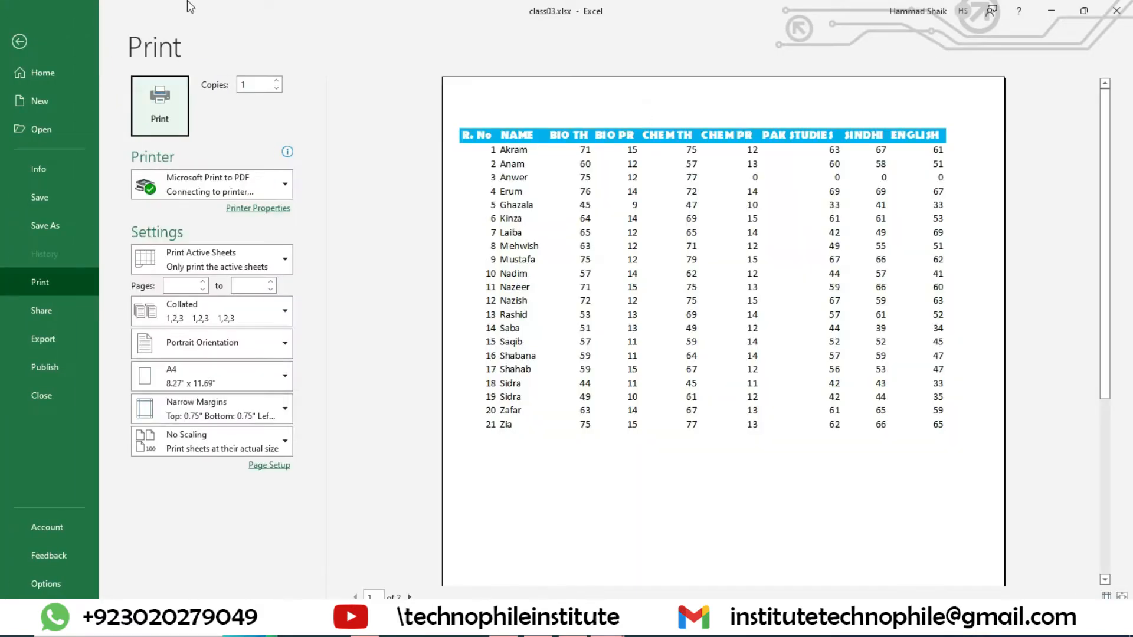
pyautogui.click(20, 41)
# - Set the page orientation to Landscape and check the marks table in the print preview
pyautogui.click(159, 76)
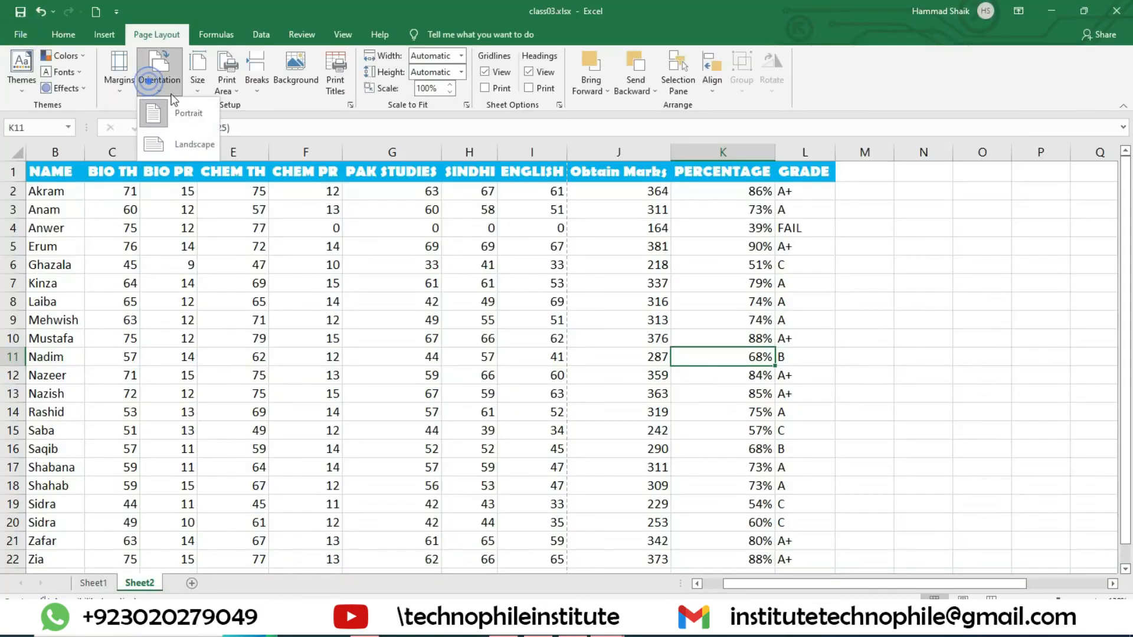
pyautogui.click(186, 141)
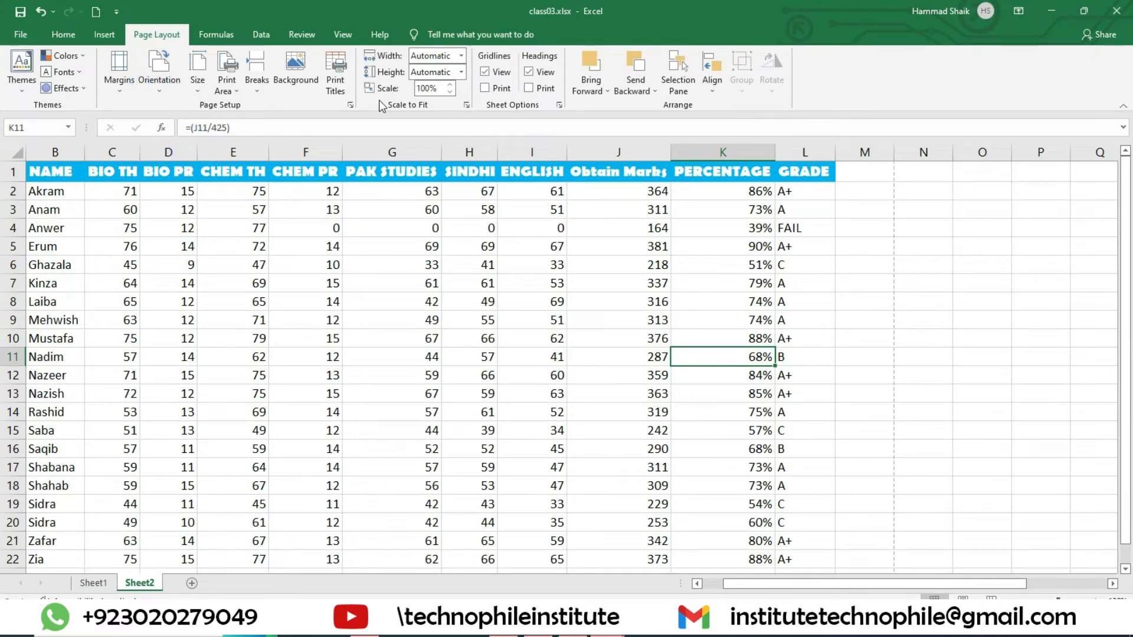
pyautogui.hotkey('ctrl', 'p')
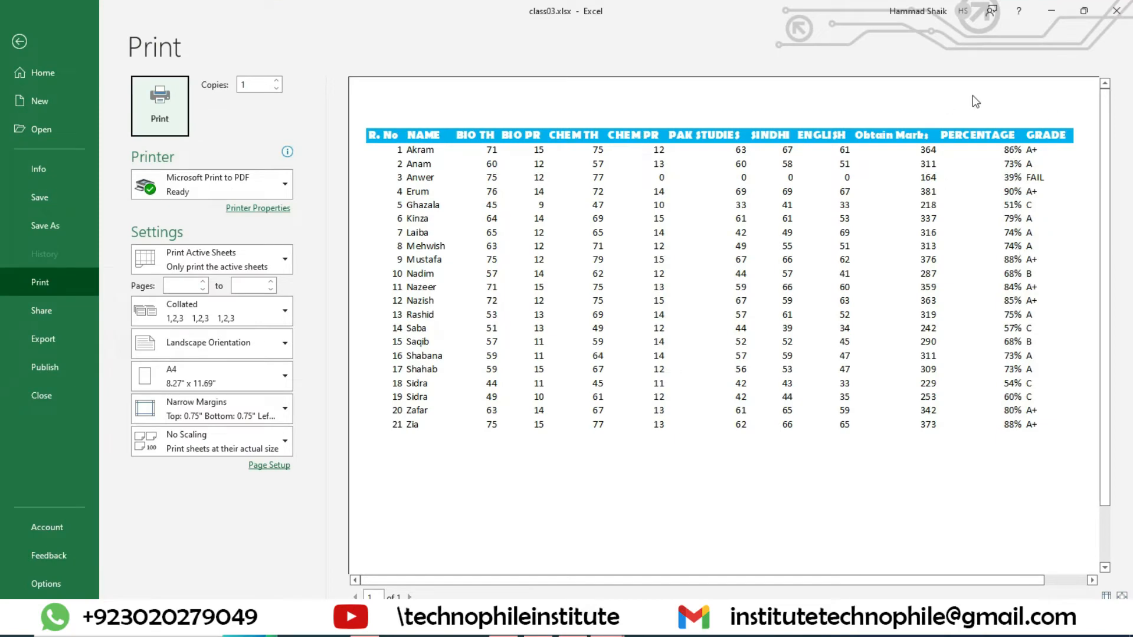
pyautogui.click(19, 41)
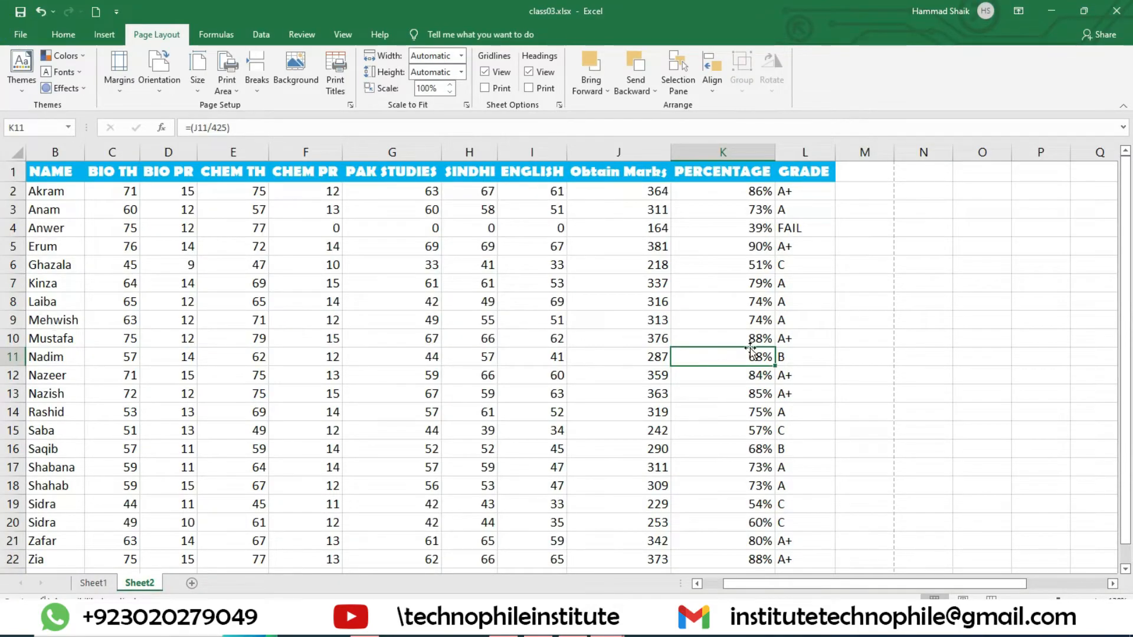
# - Insert a page break at cell L11 on the landscape sheet and compare the first two pages in the print preview
pyautogui.click(797, 353)
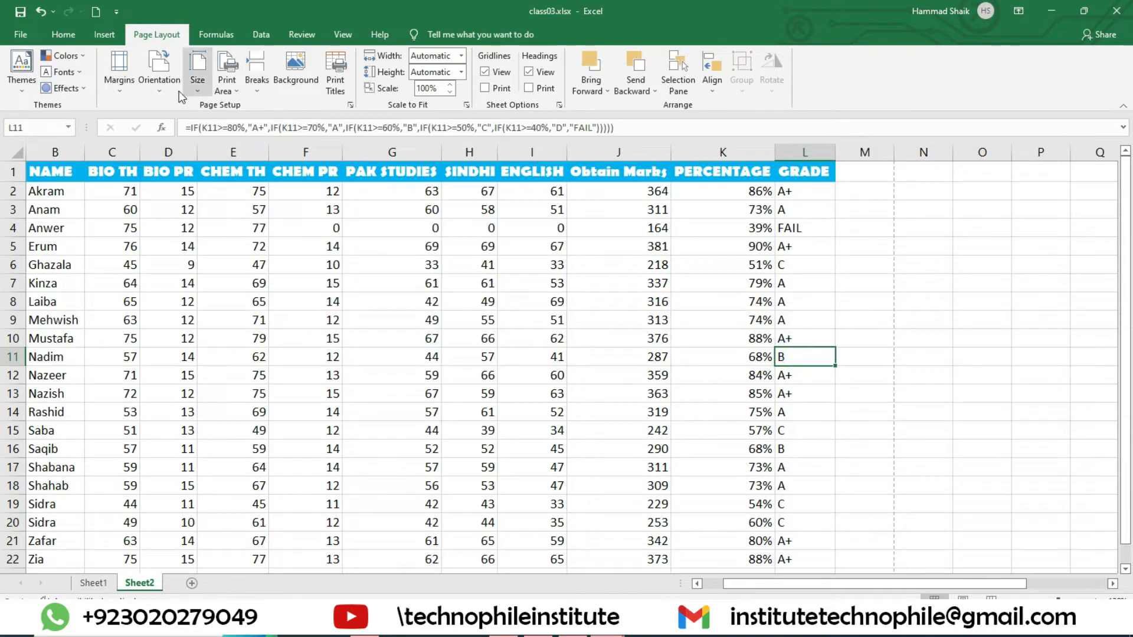
pyautogui.click(252, 80)
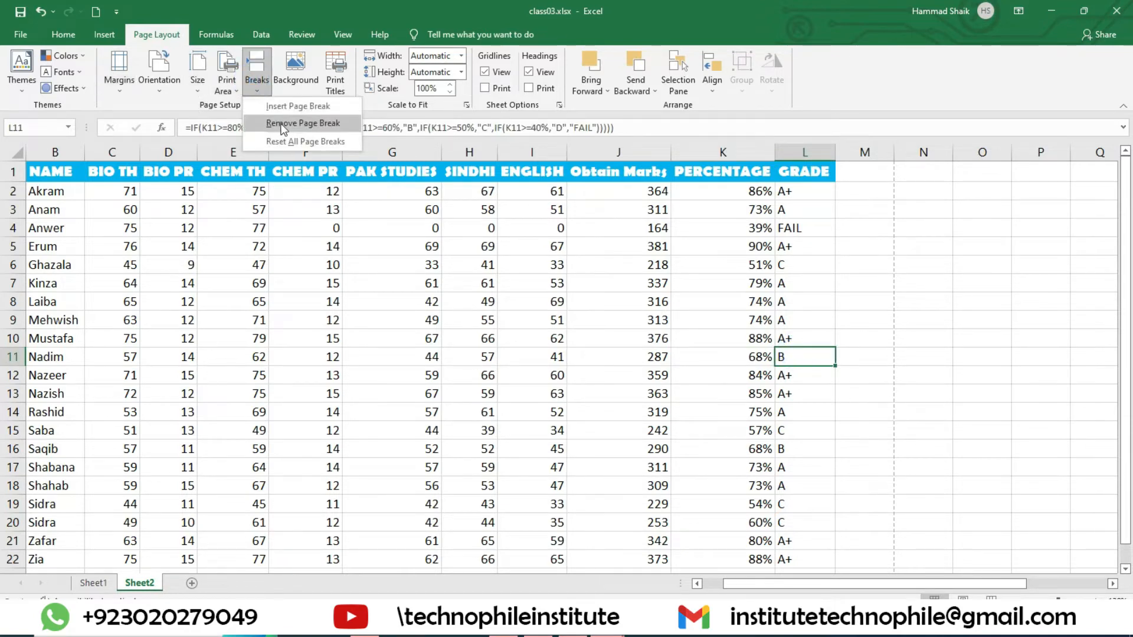
pyautogui.click(292, 105)
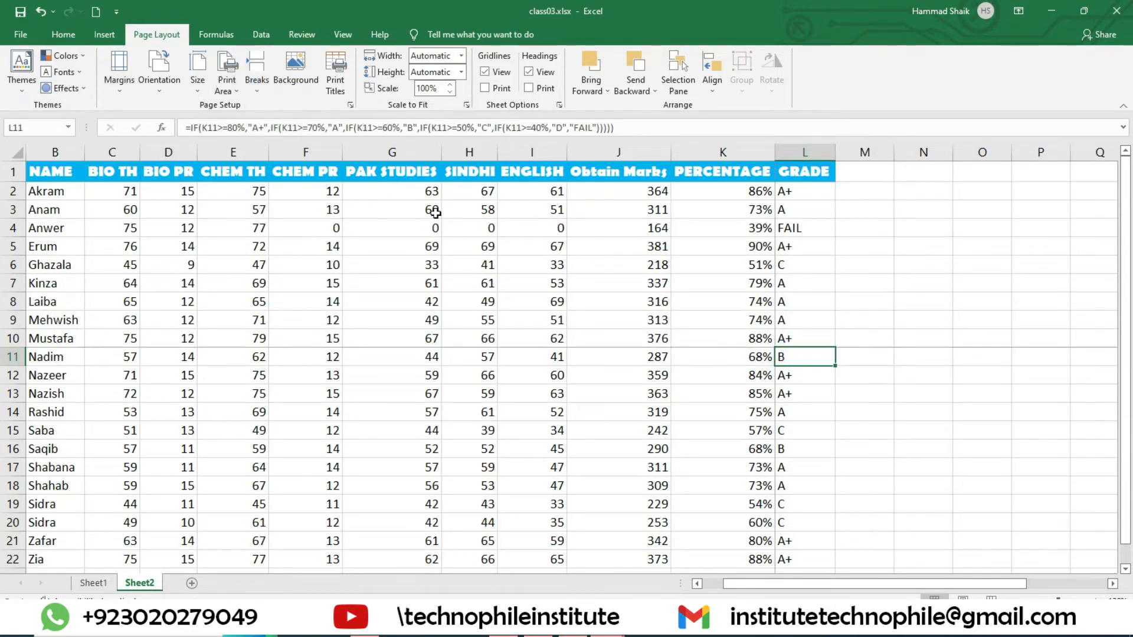
pyautogui.hotkey('ctrl', 'p')
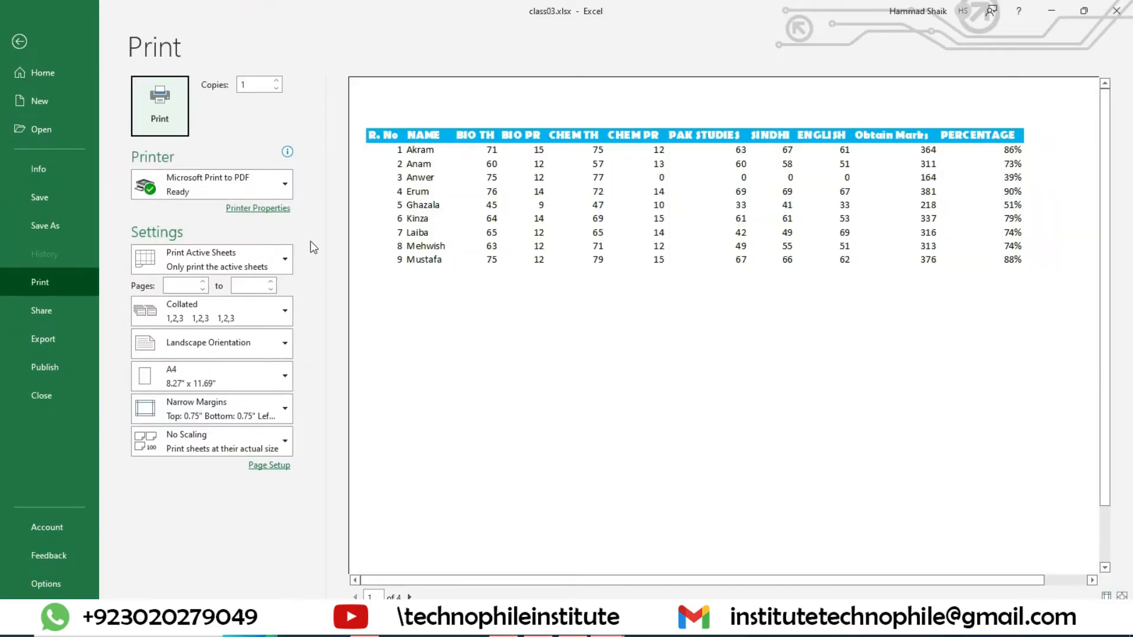
pyautogui.click(409, 596)
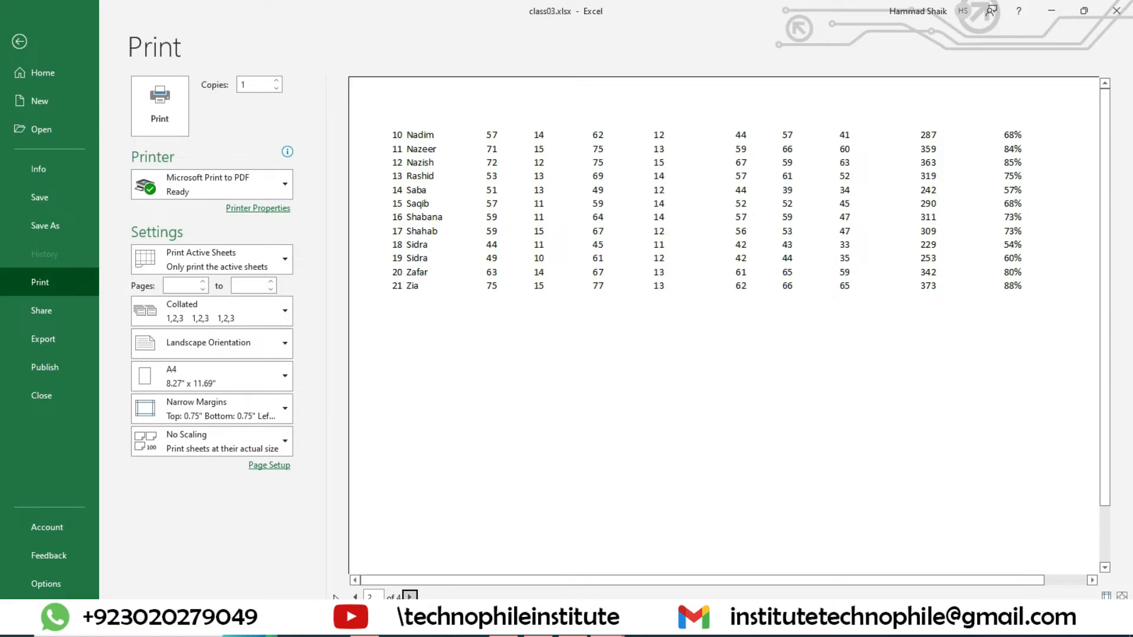
pyautogui.click(354, 596)
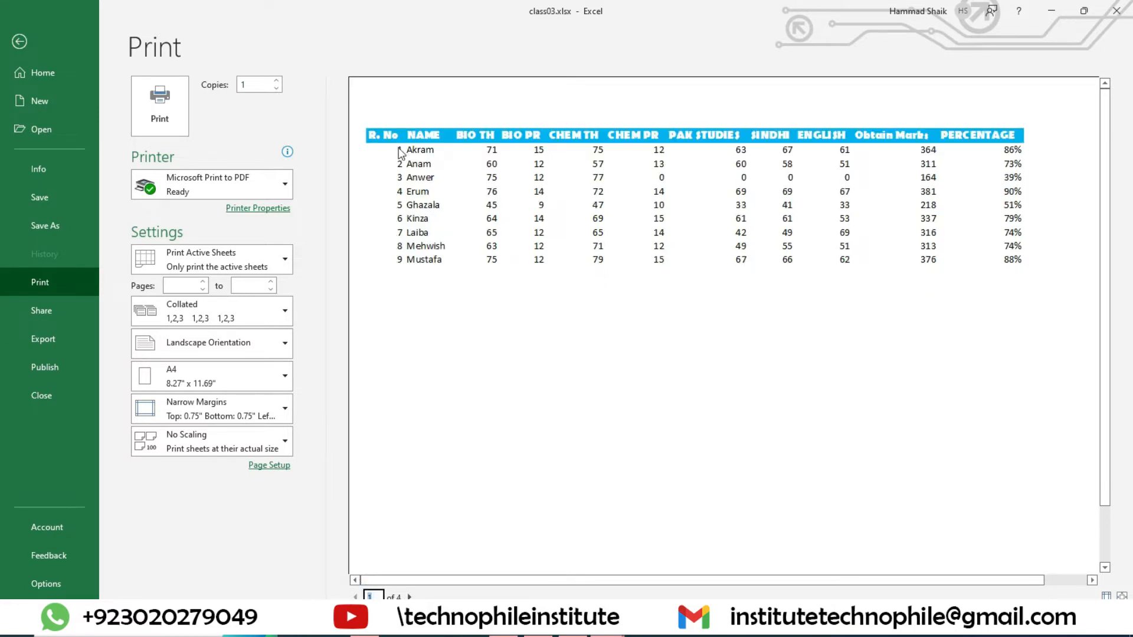
pyautogui.click(409, 597)
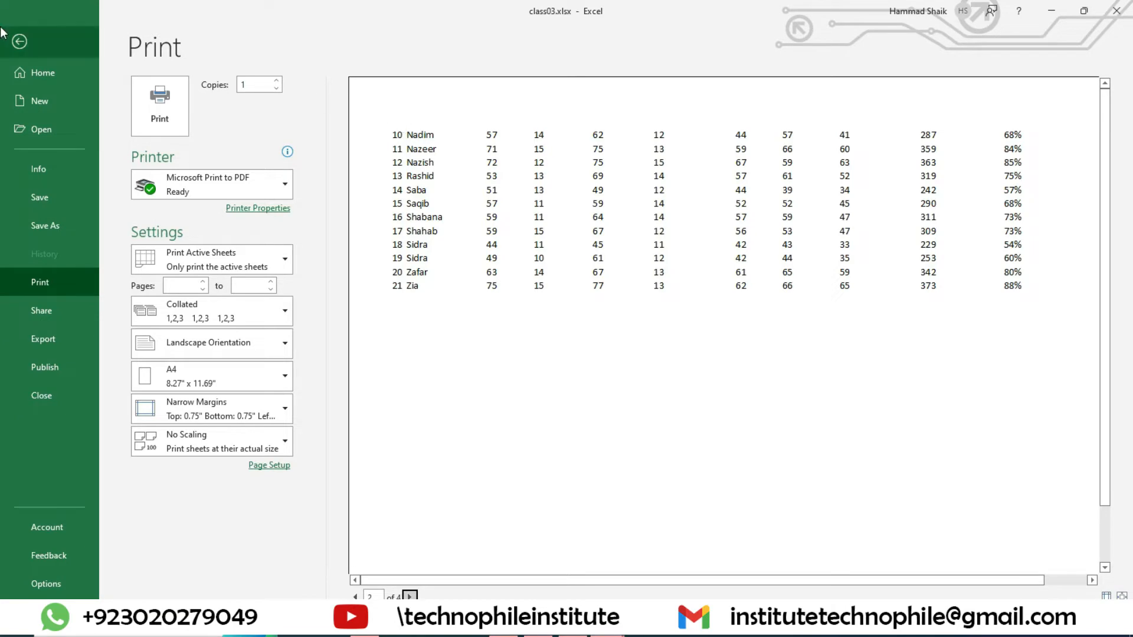
pyautogui.click(20, 42)
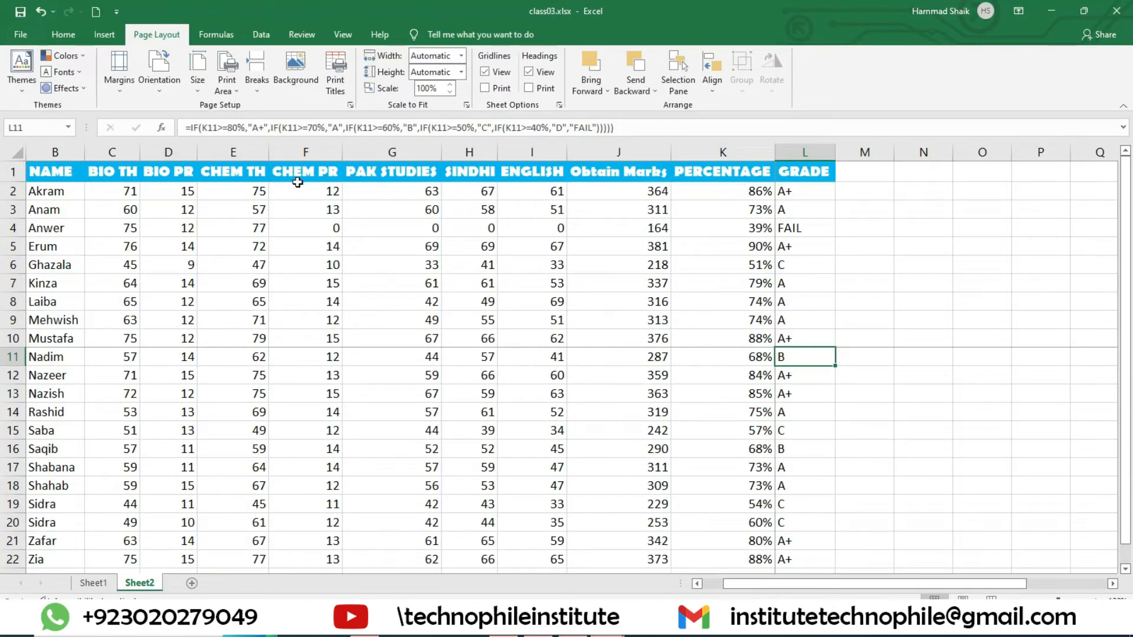
# - Set row 1 ($1:$1) as the print title row to repeat at top, and check the first two pages in the print preview
pyautogui.click(335, 82)
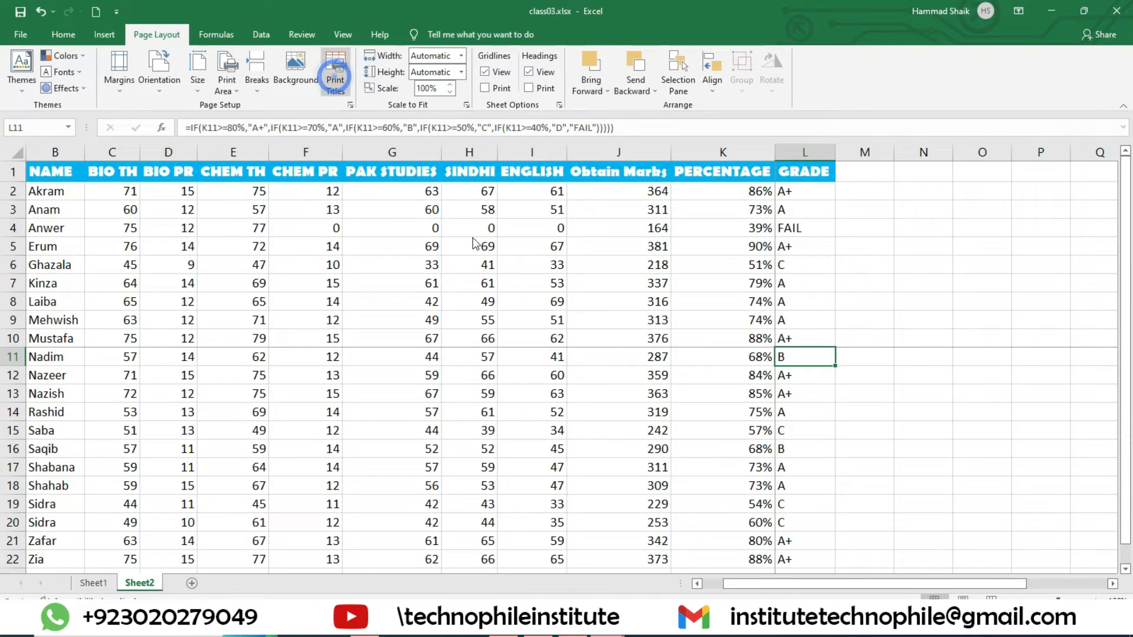
pyautogui.moveTo(744, 71); pyautogui.dragTo(314, 117)
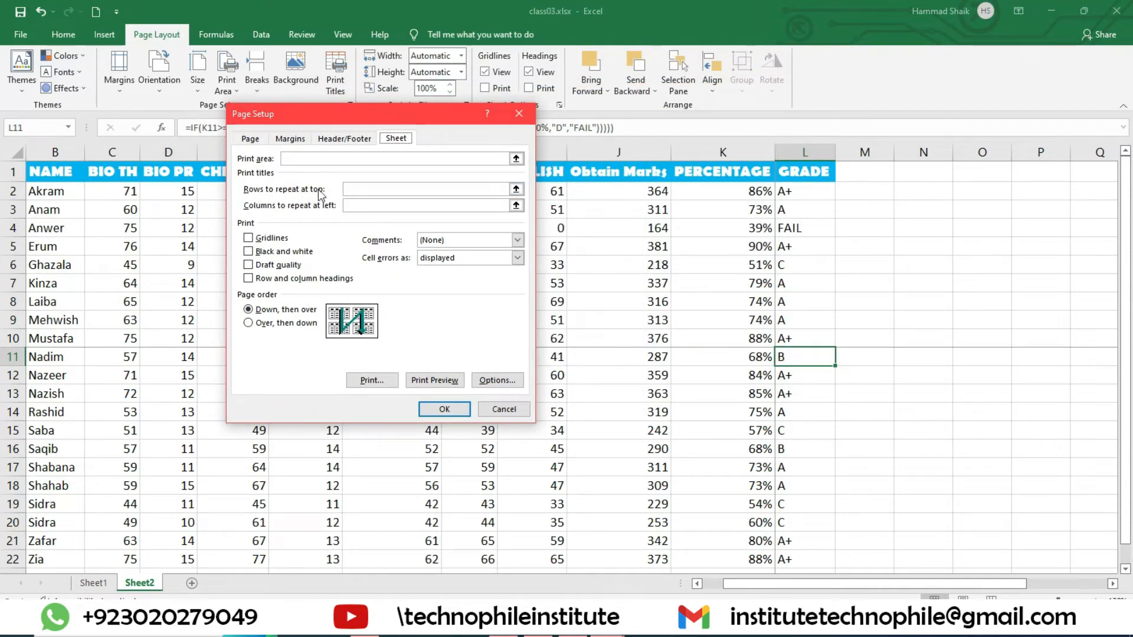
pyautogui.click(382, 189)
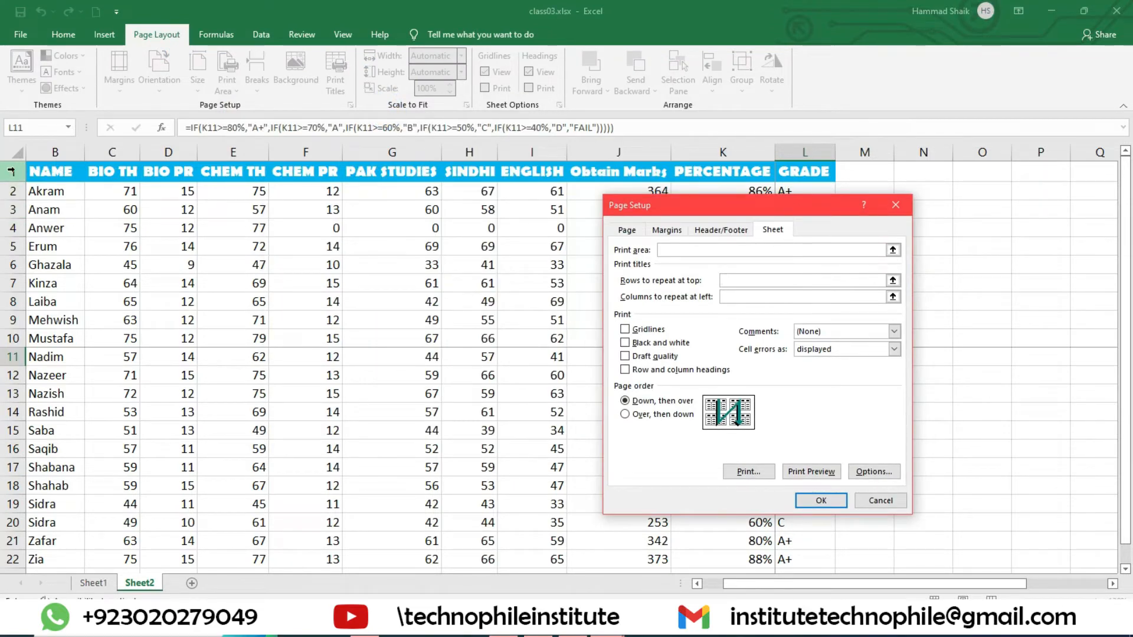
pyautogui.moveTo(37, 171); pyautogui.dragTo(195, 171)
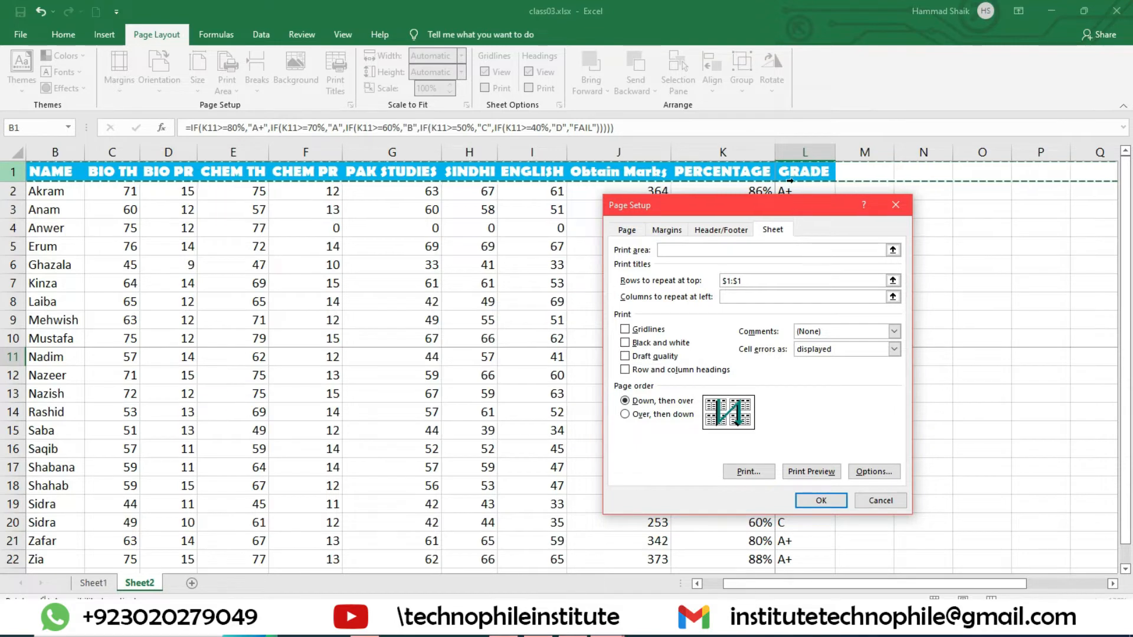
pyautogui.click(817, 471)
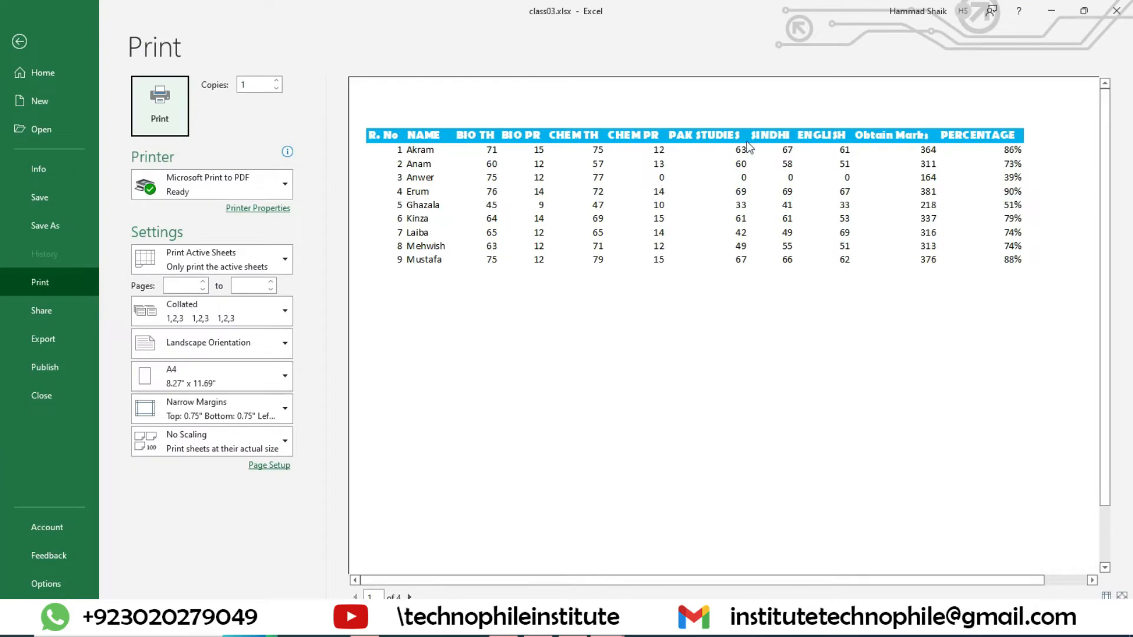
pyautogui.click(409, 597)
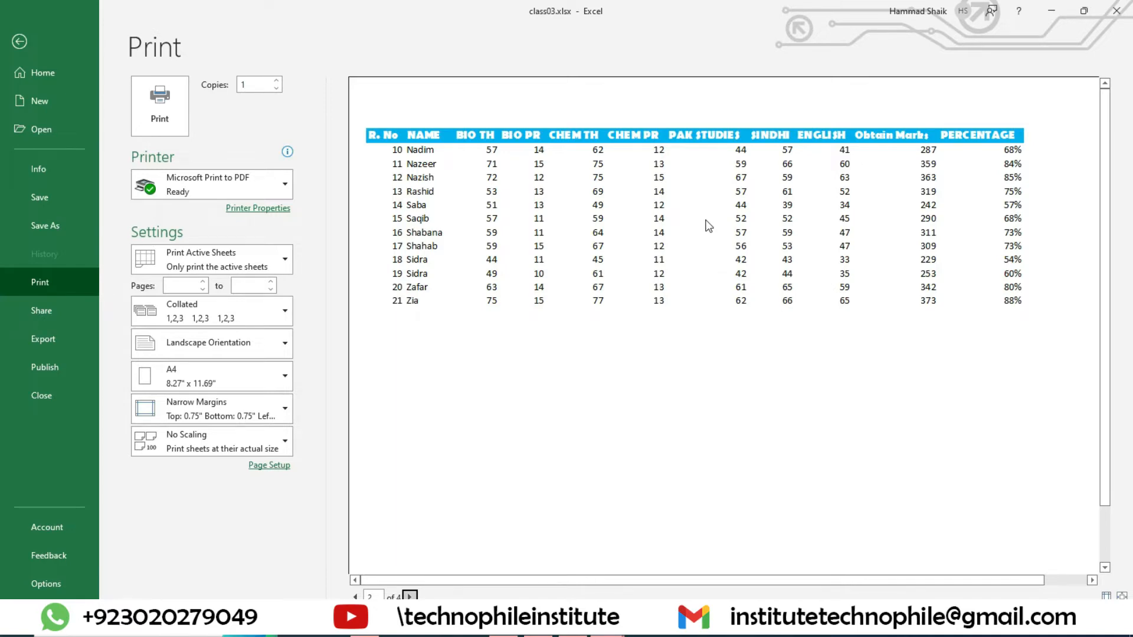
pyautogui.click(19, 41)
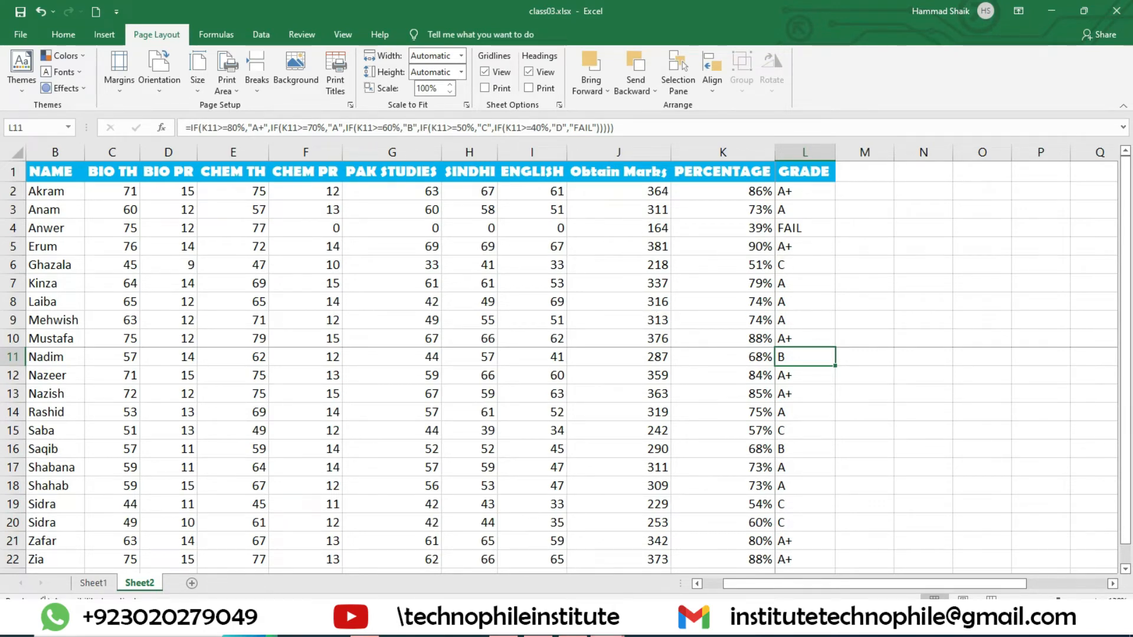
# - Switch to the task4.xlsx workbook and look over the electricity bills table and the instructions below it
pyautogui.moveTo(607, 625)
pyautogui.click(534, 549)
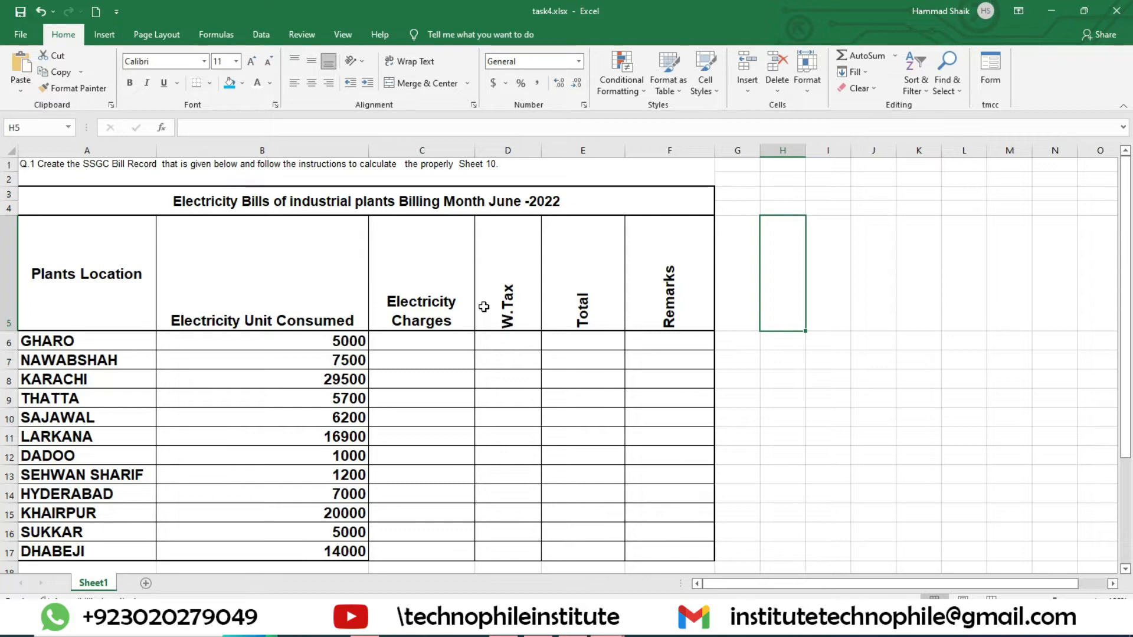
pyautogui.scroll(-3, 449, 224)
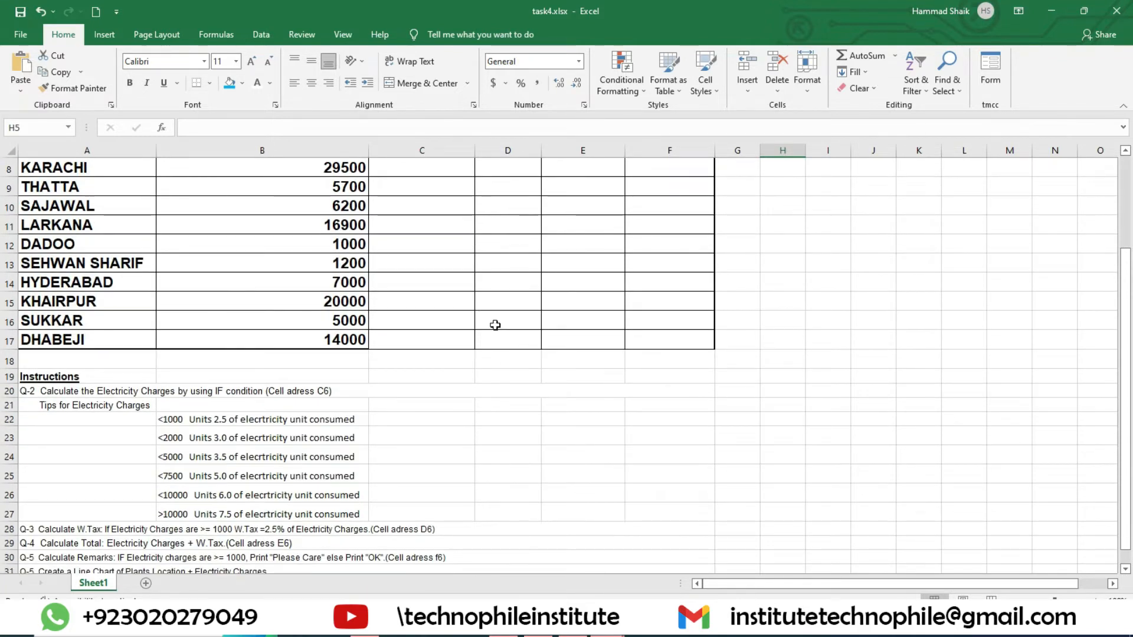
# - Read the Q-2 instruction and the electricity charge tips for the <1000 and <2000 unit brackets
pyautogui.click(74, 394)
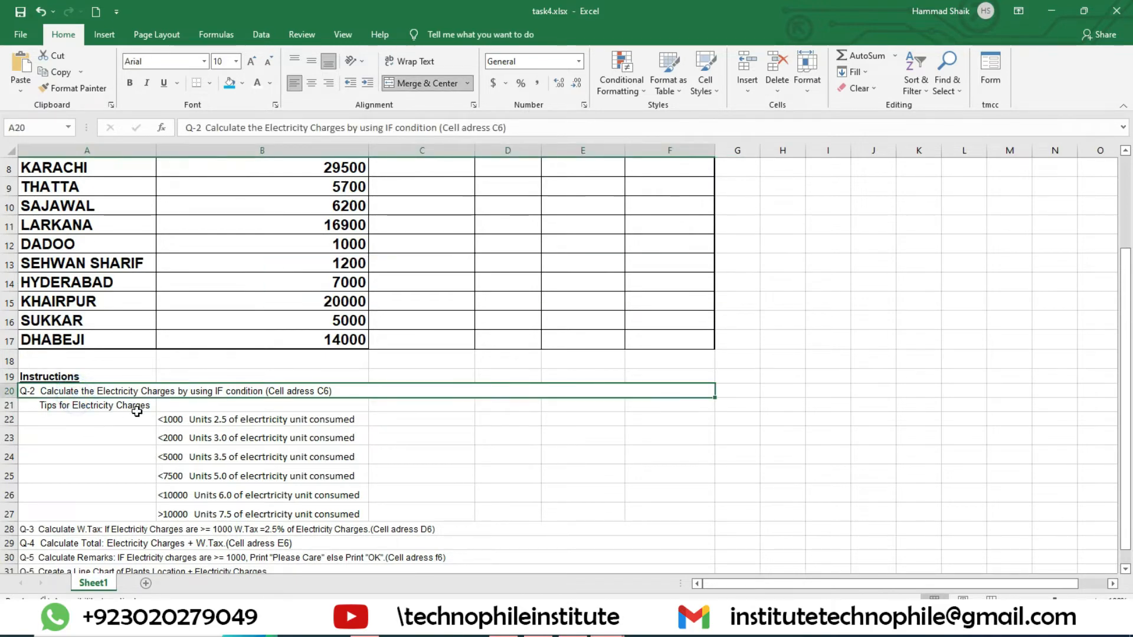
pyautogui.click(83, 407)
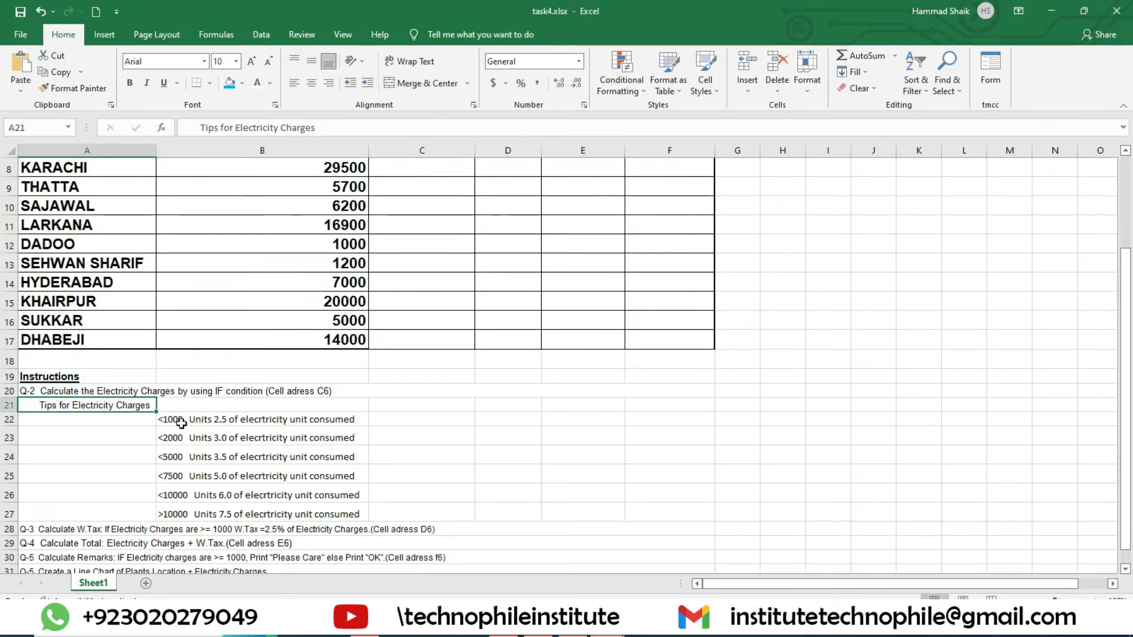
pyautogui.click(182, 423)
pyautogui.scroll(3, 377, 502)
pyautogui.scroll(-1, 351, 418)
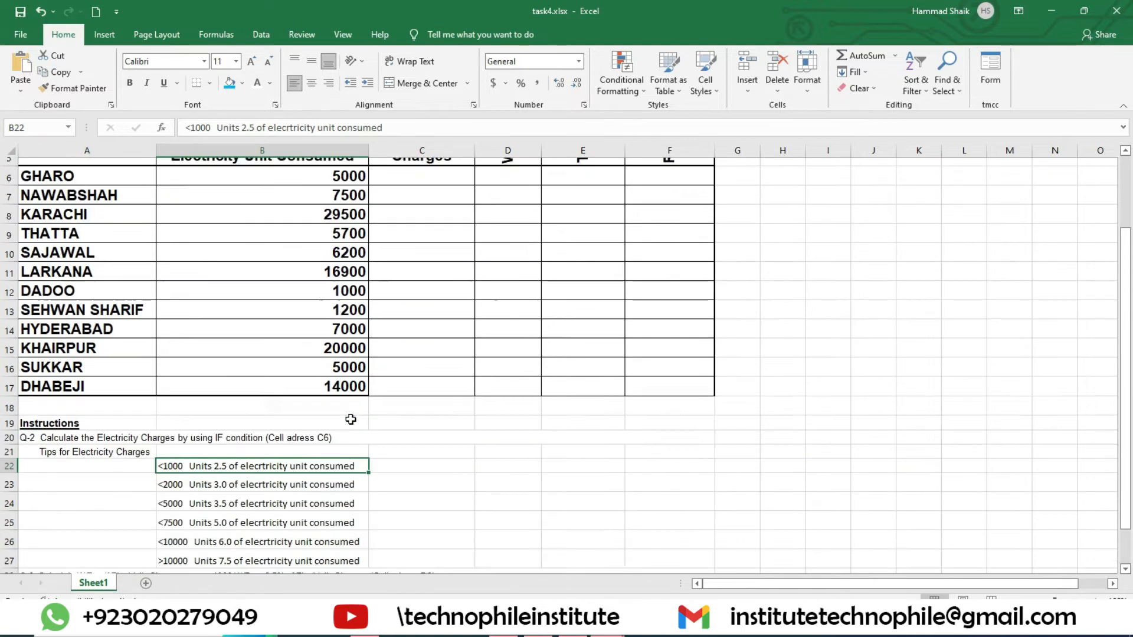
pyautogui.scroll(-1, 350, 419)
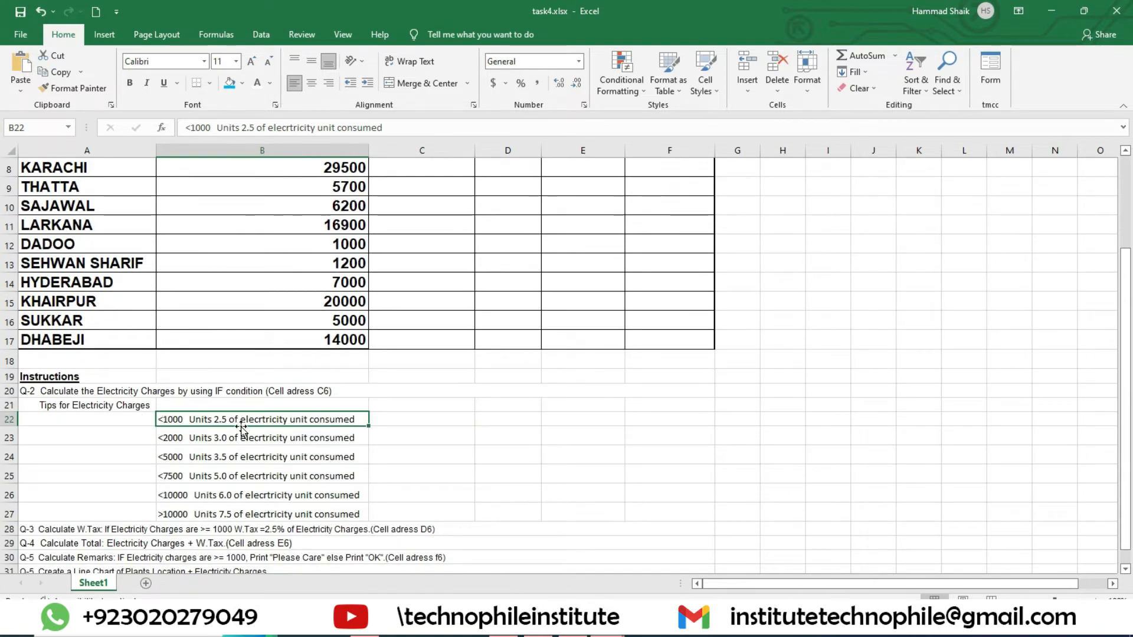
pyautogui.click(171, 439)
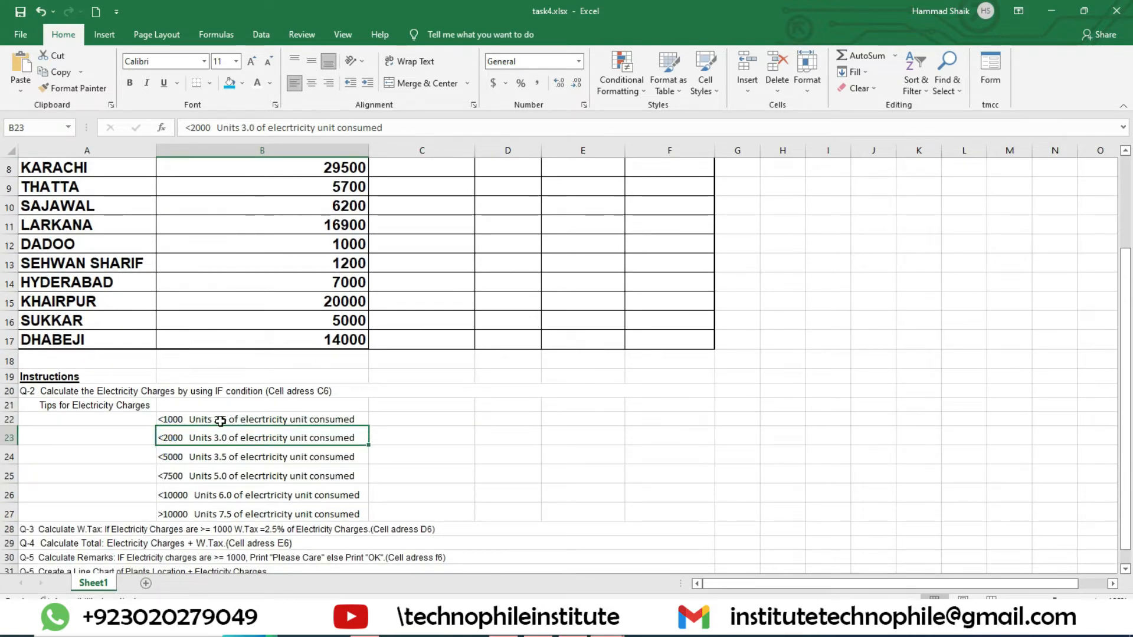
pyautogui.click(177, 416)
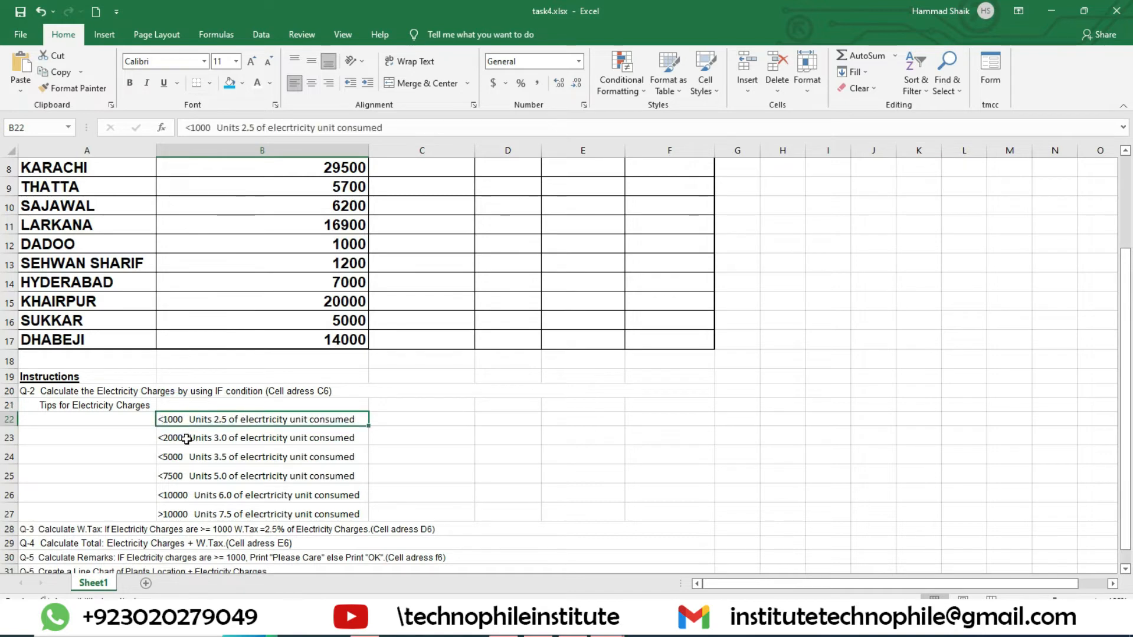
pyautogui.click(186, 439)
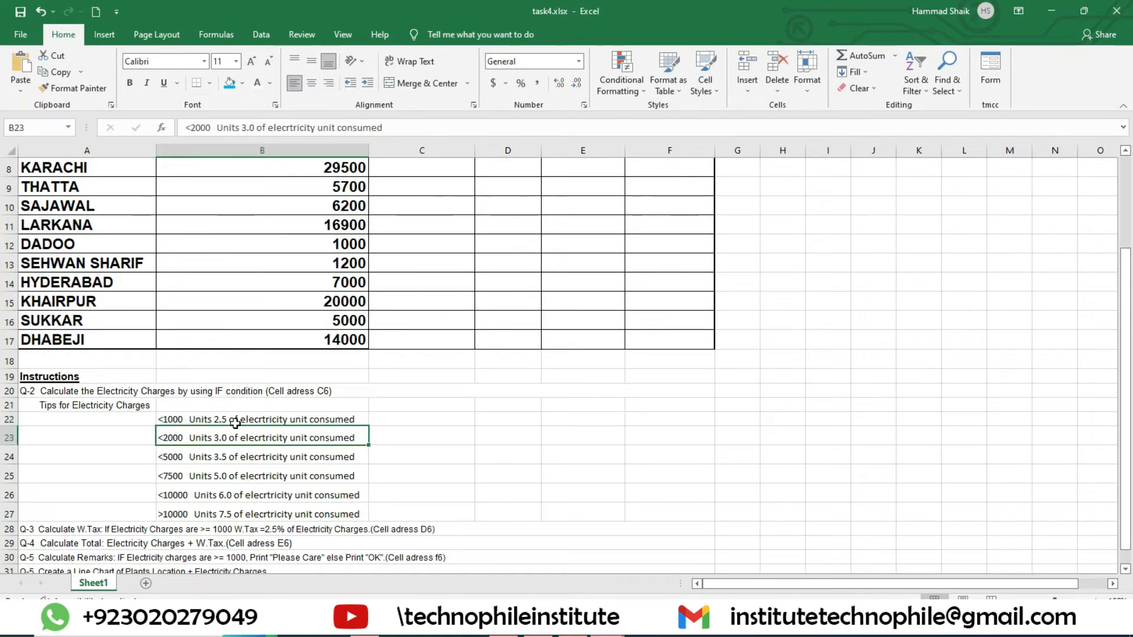
pyautogui.scroll(3, 366, 472)
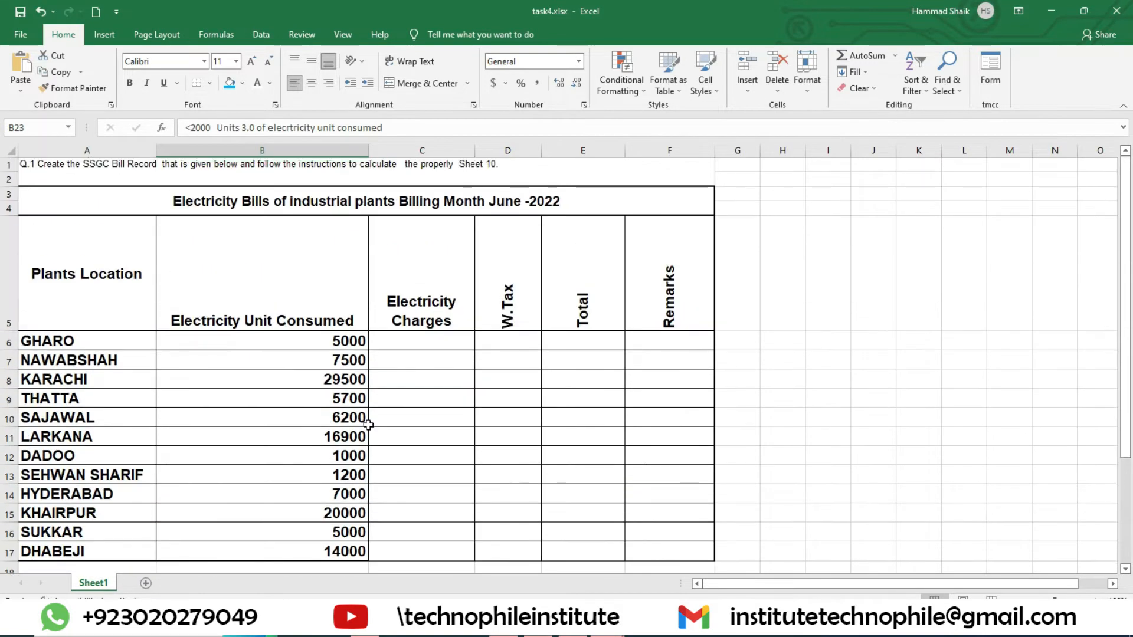
# - Start an IF formula in cell C6 of the Electricity Charges column with the logical test B6<1000
pyautogui.click(416, 341)
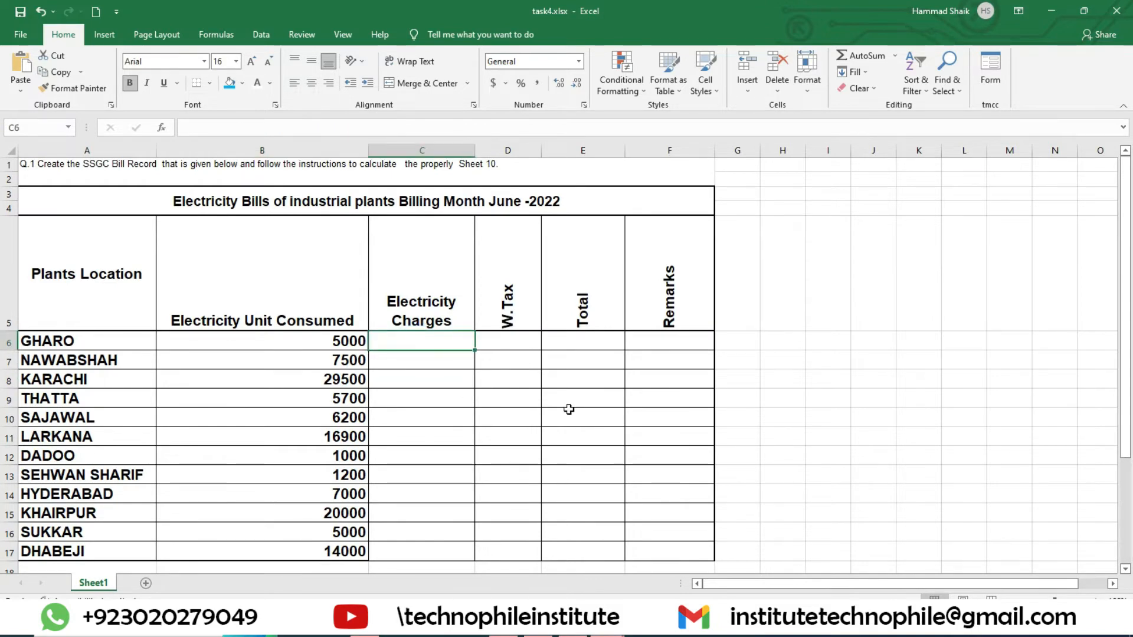
pyautogui.click(1095, 600)
pyautogui.click(1095, 600)
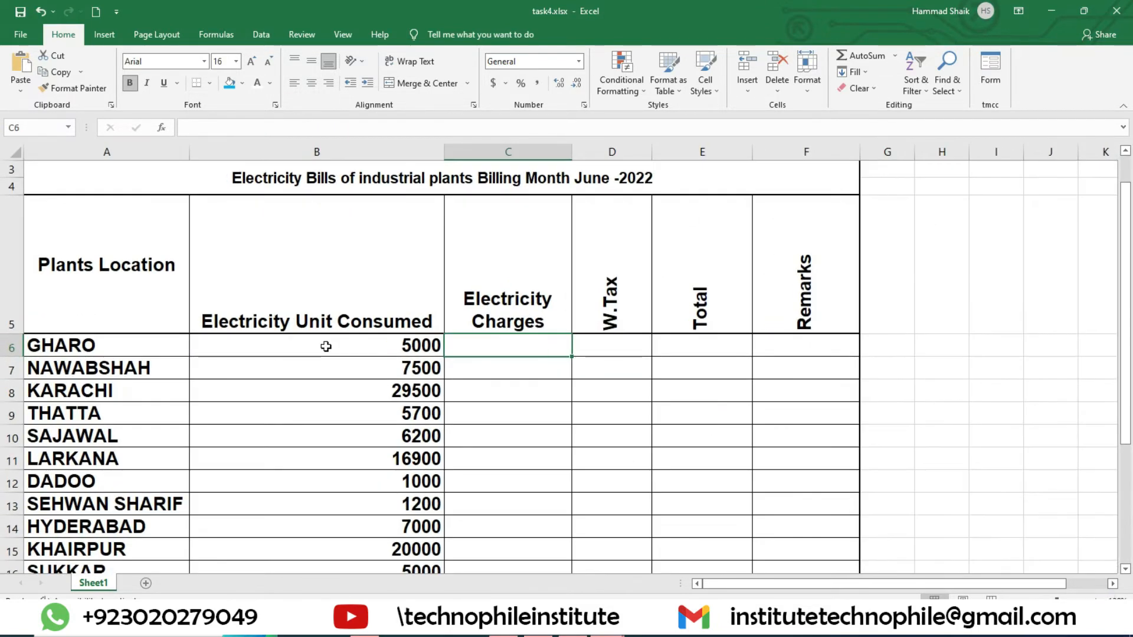
pyautogui.write('=if(')
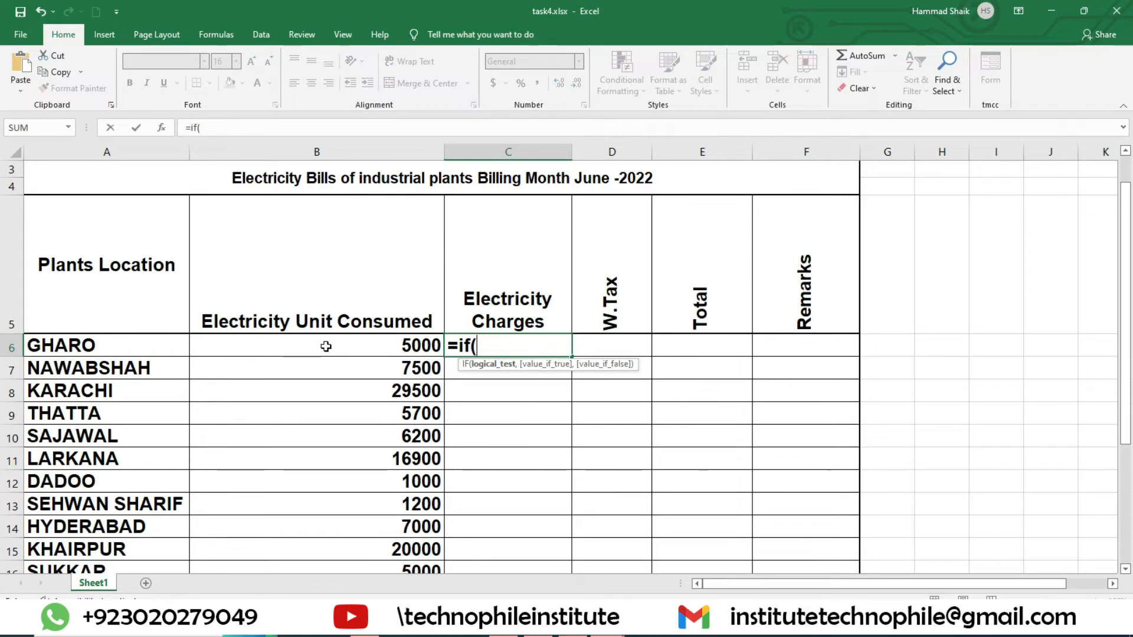
pyautogui.click(378, 346)
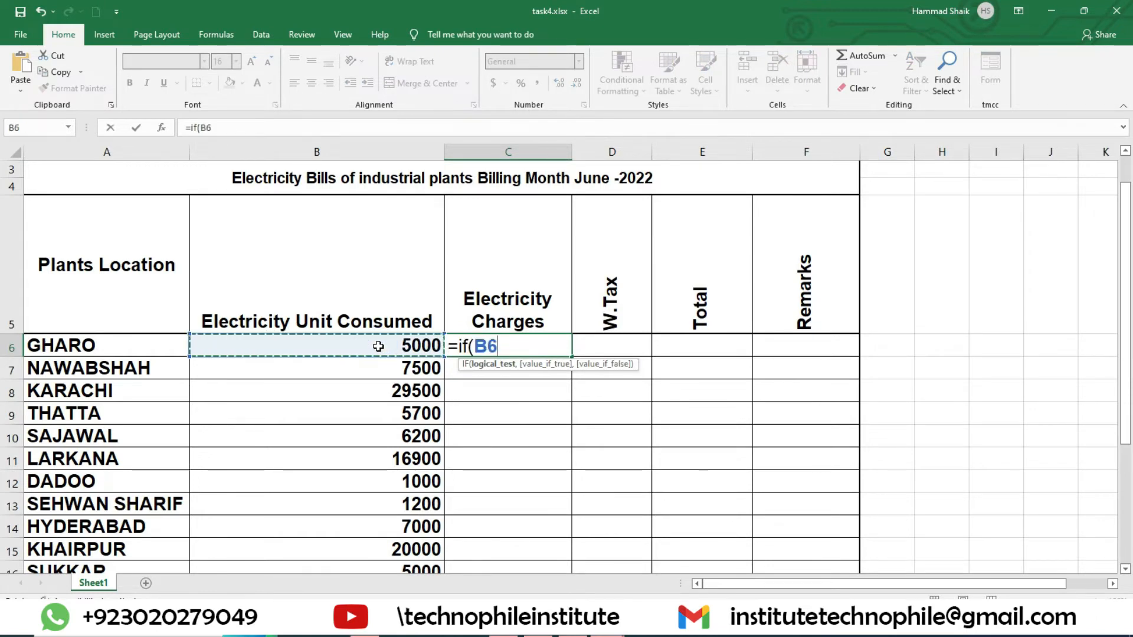
pyautogui.write('<10')
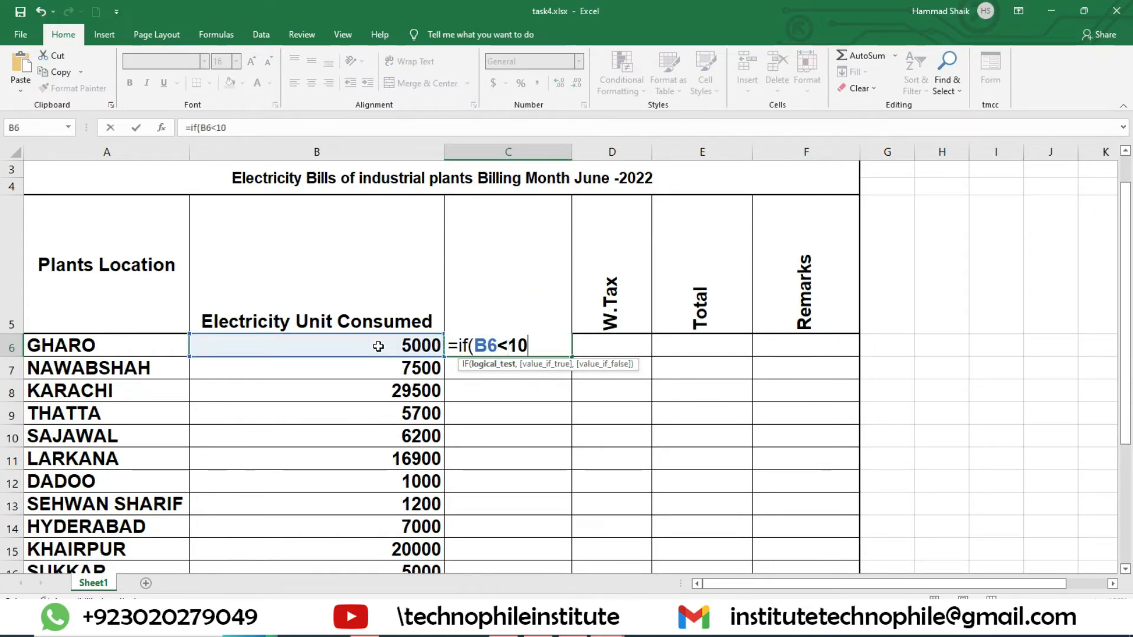
pyautogui.write('00,')
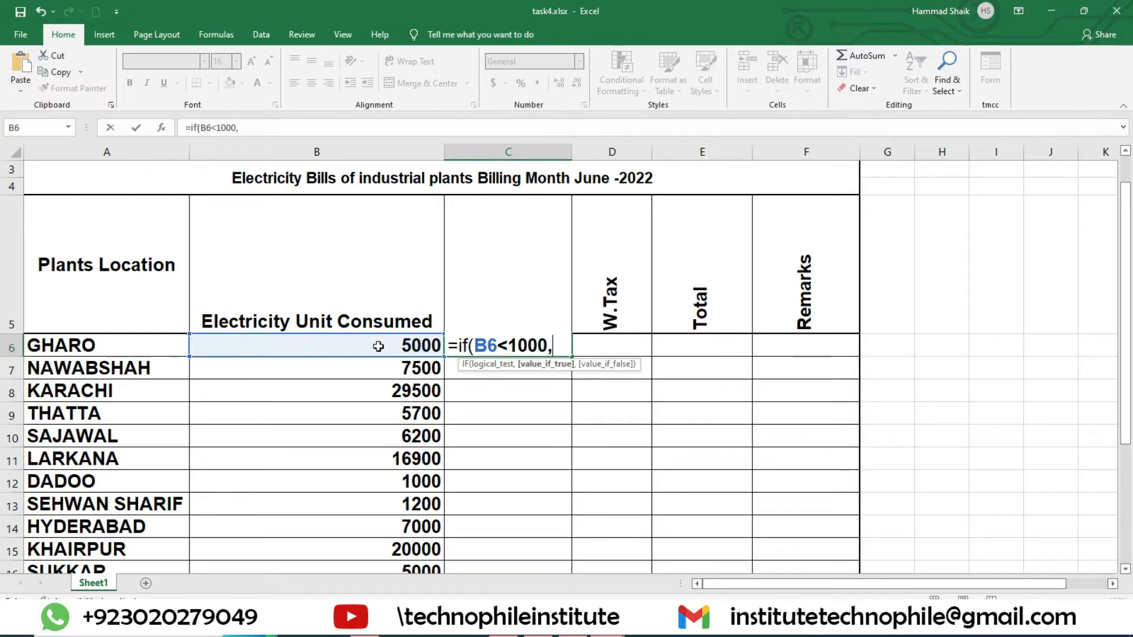
# - Add B6*2.5 as the value-if-true of the IF formula in C6, following the charge tips
pyautogui.scroll(-5, 577, 448)
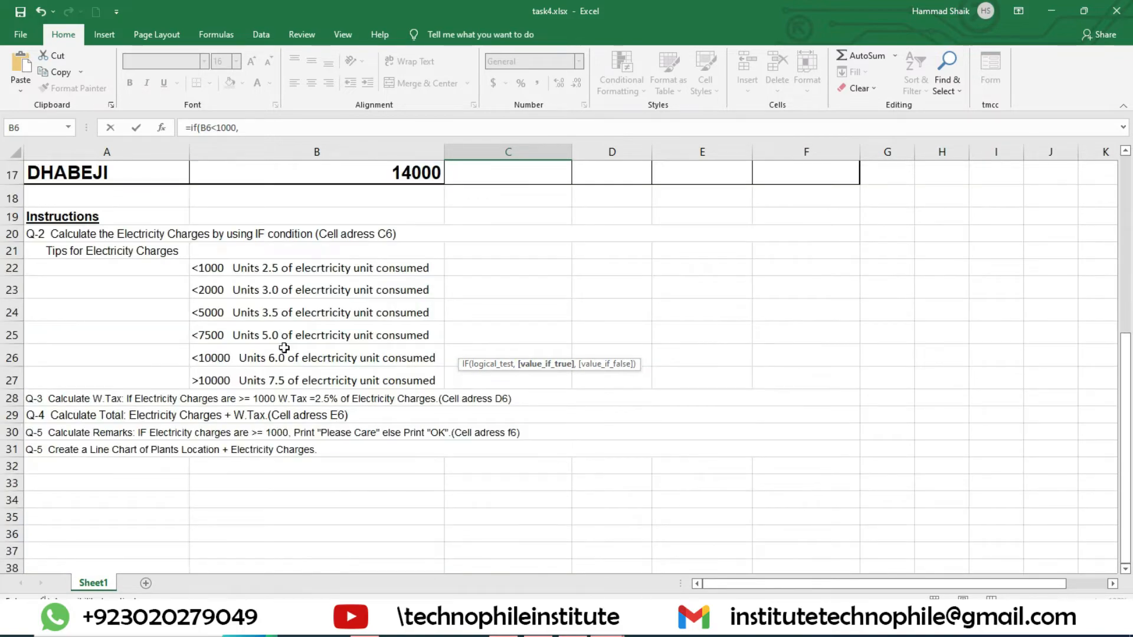
pyautogui.scroll(5, 305, 342)
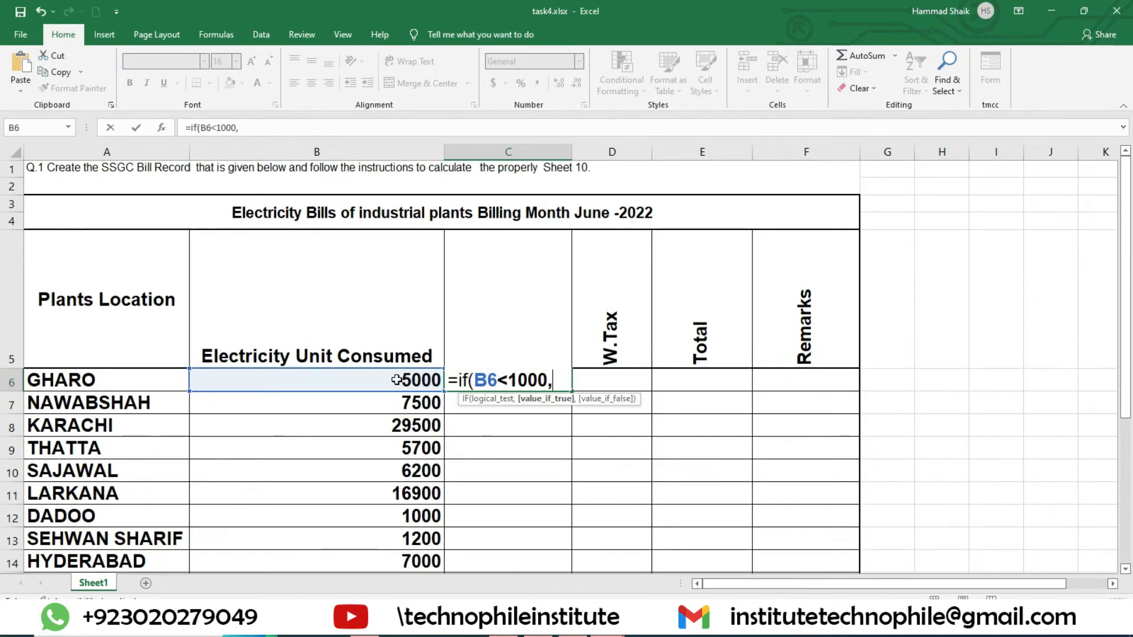
pyautogui.click(396, 379)
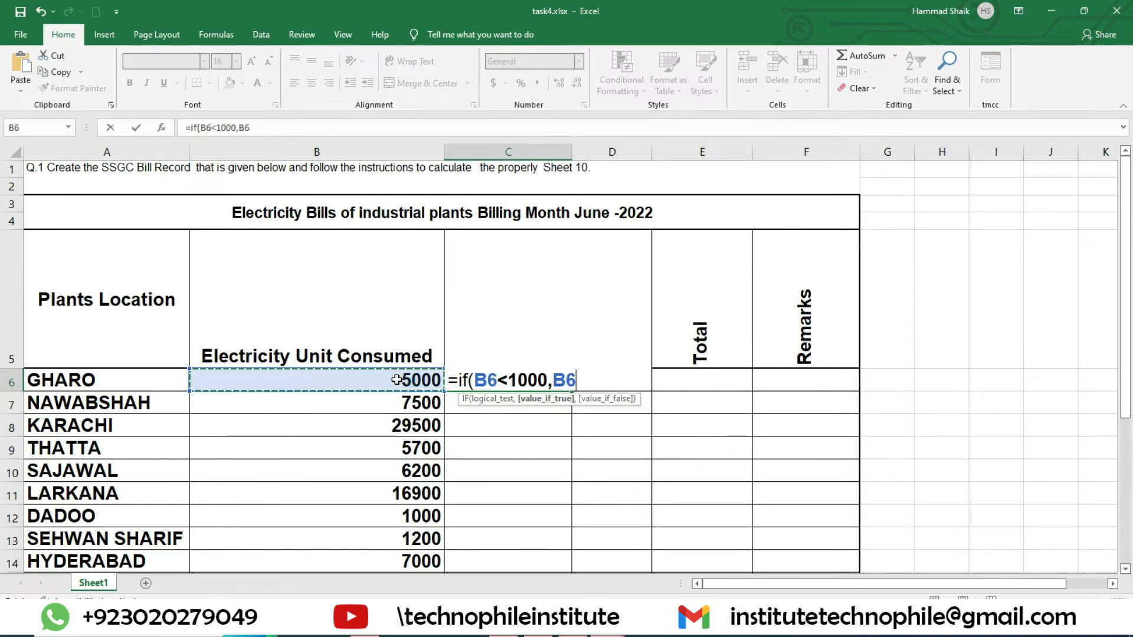
pyautogui.write('8')
pyautogui.press('BackSpace')
pyautogui.write('*')
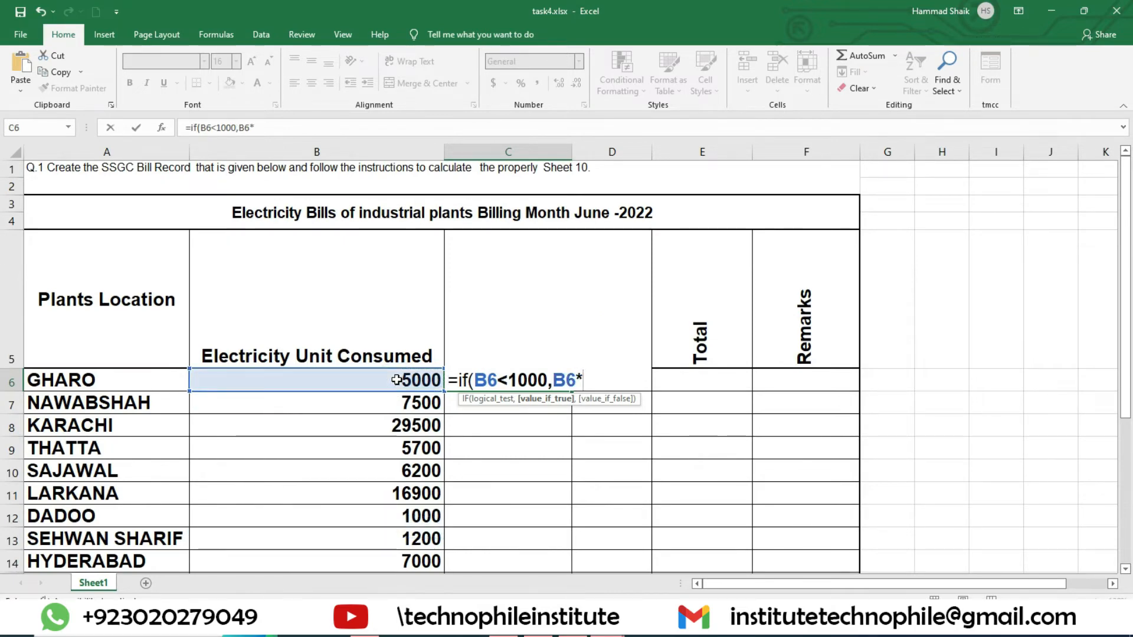
pyautogui.write('2.5')
# - Compare the first IF condition and its B6*2.5 result in C6 with the electricity charge tips
pyautogui.scroll(-2, 487, 368)
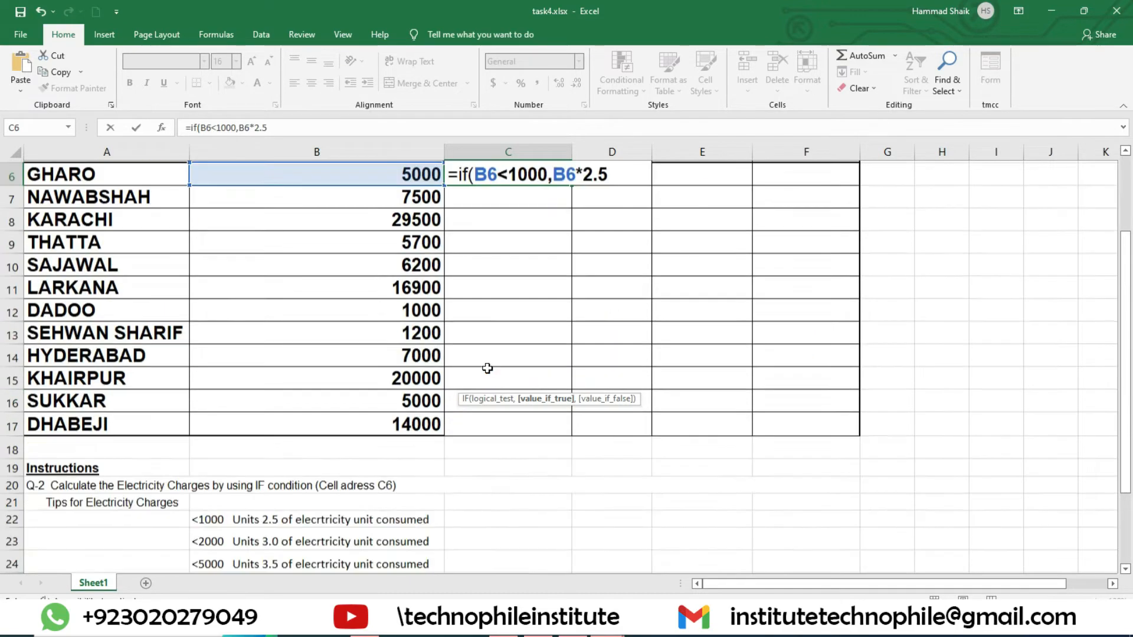
pyautogui.scroll(-3, 488, 368)
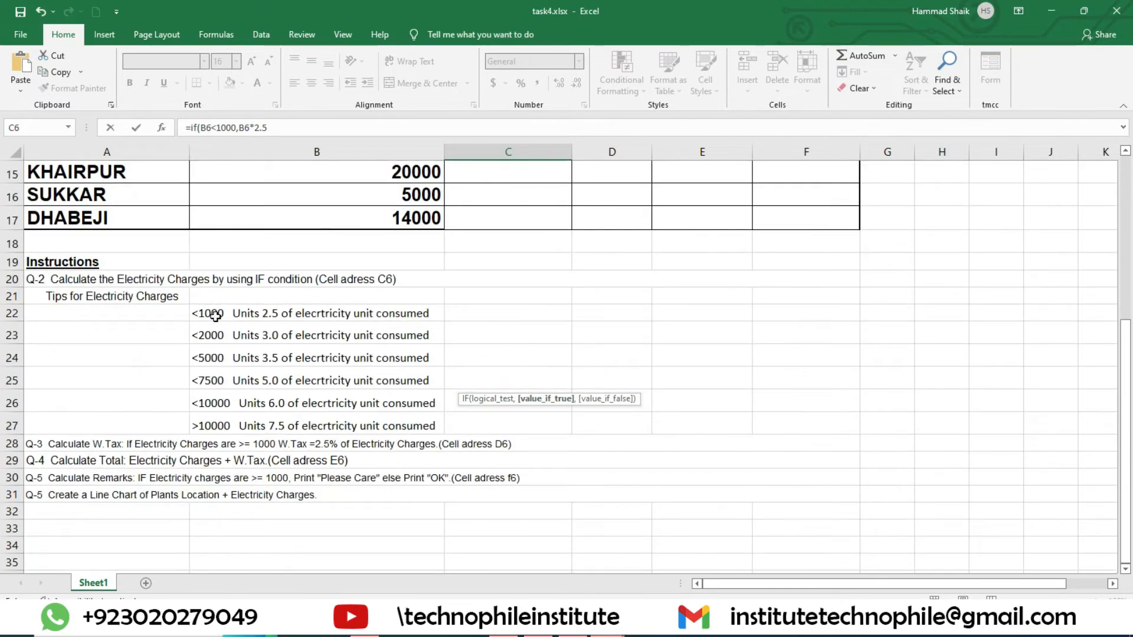
pyautogui.scroll(5, 313, 356)
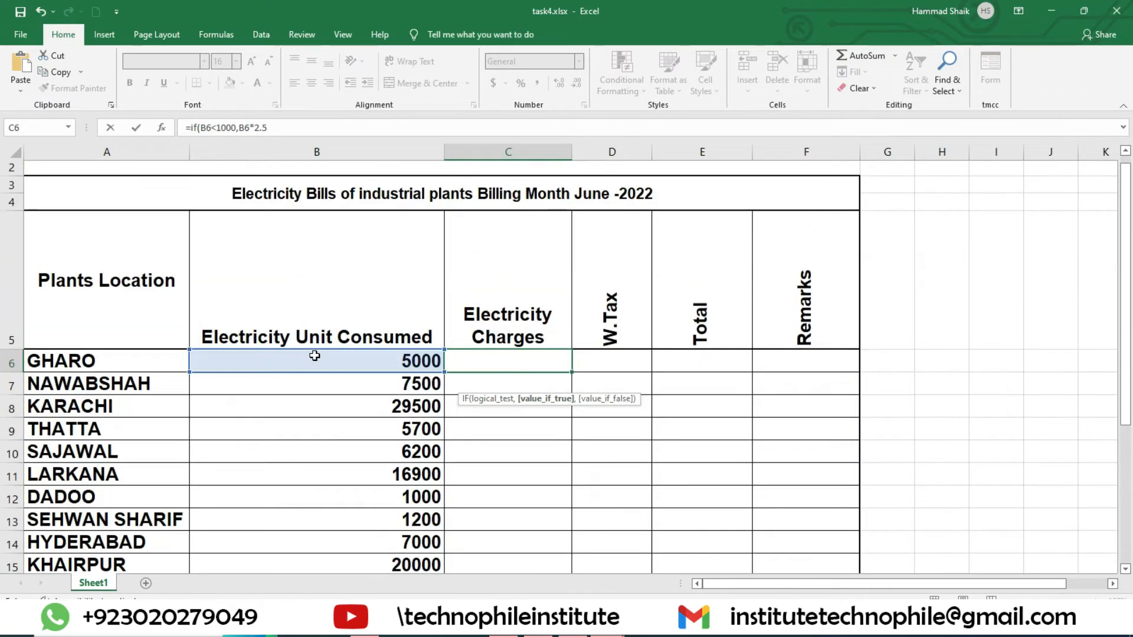
pyautogui.scroll(-5, 425, 361)
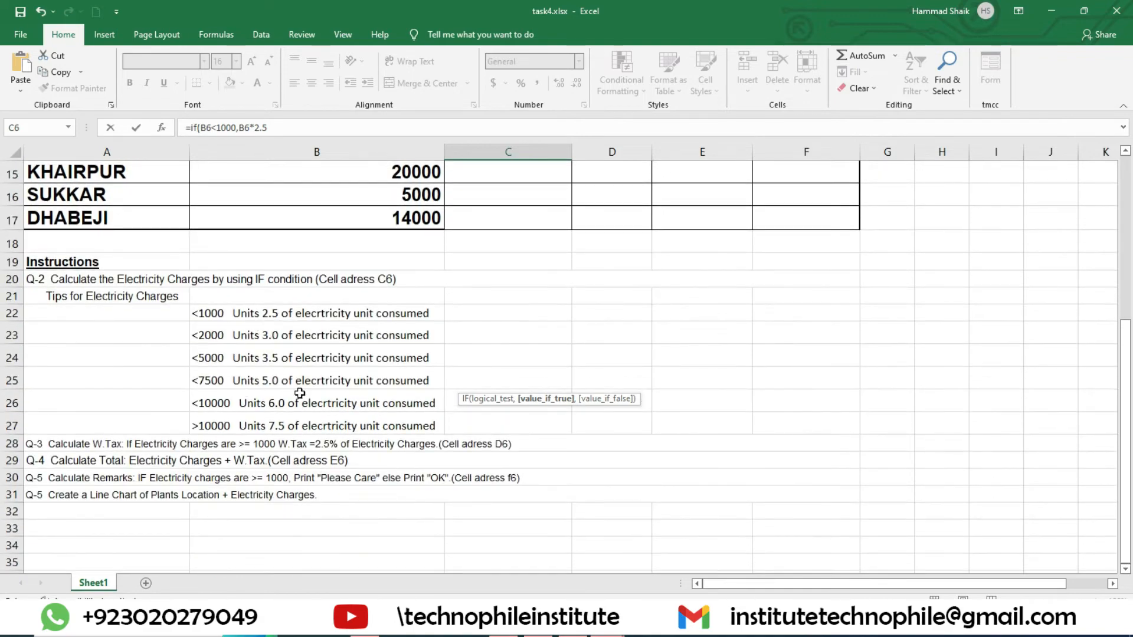
pyautogui.scroll(5, 300, 393)
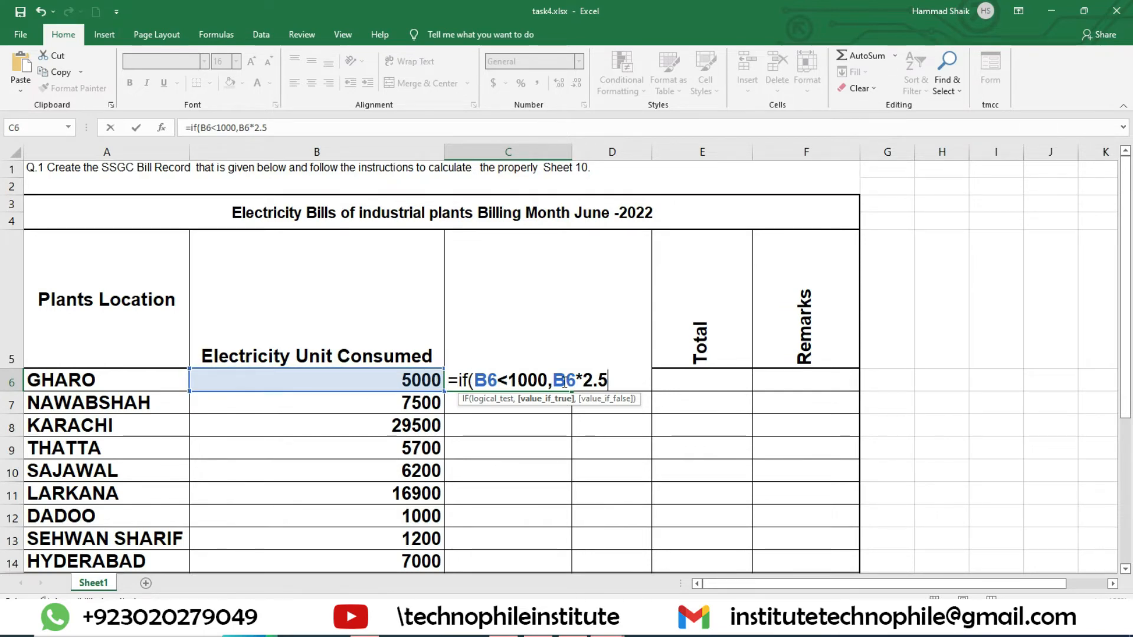
pyautogui.click(556, 375)
pyautogui.moveTo(556, 376); pyautogui.dragTo(612, 382)
pyautogui.click(612, 381)
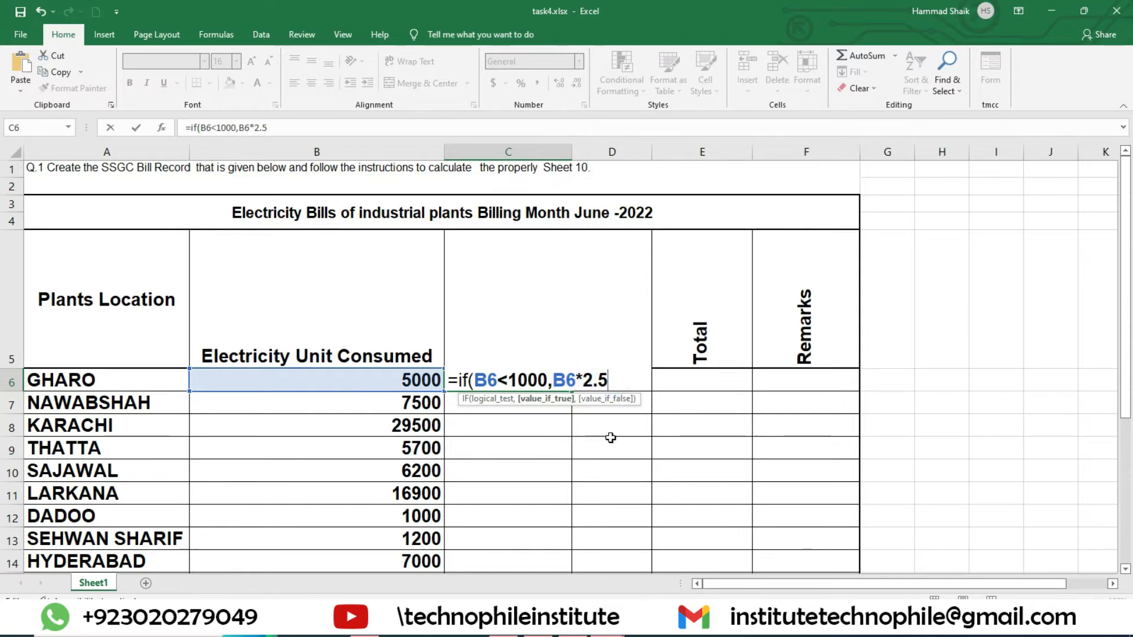
# - Add a comma after B6*2.5, copy the IF clause without the equals sign, and paste it four times at the formula's end
pyautogui.write(',')
pyautogui.scroll(-7, 523, 319)
pyautogui.scroll(5, 597, 381)
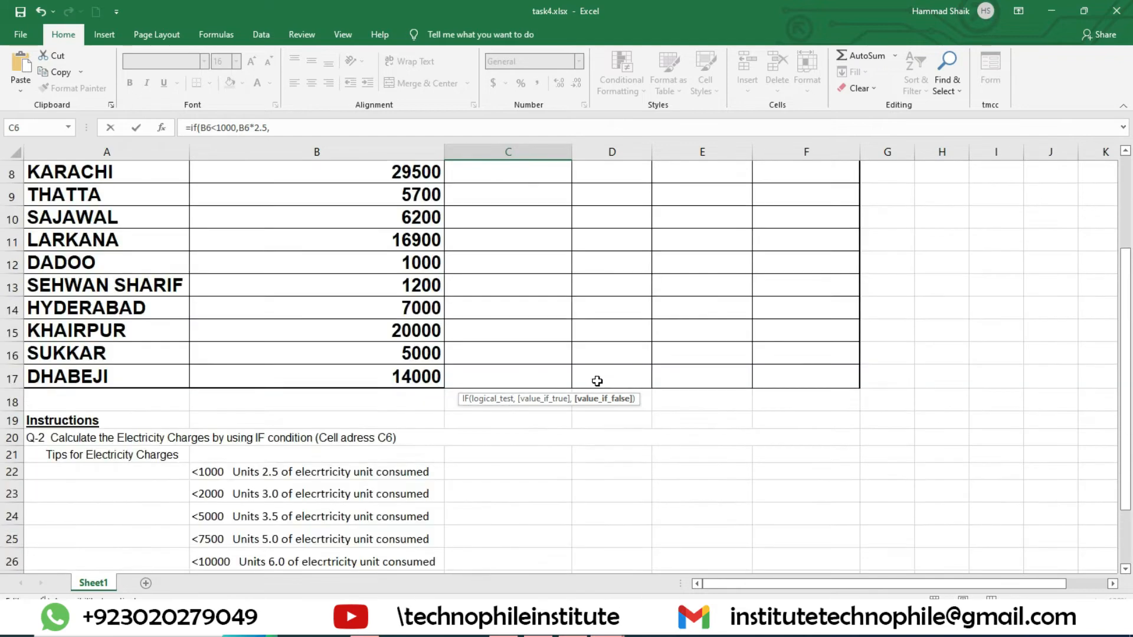
pyautogui.scroll(3, 597, 381)
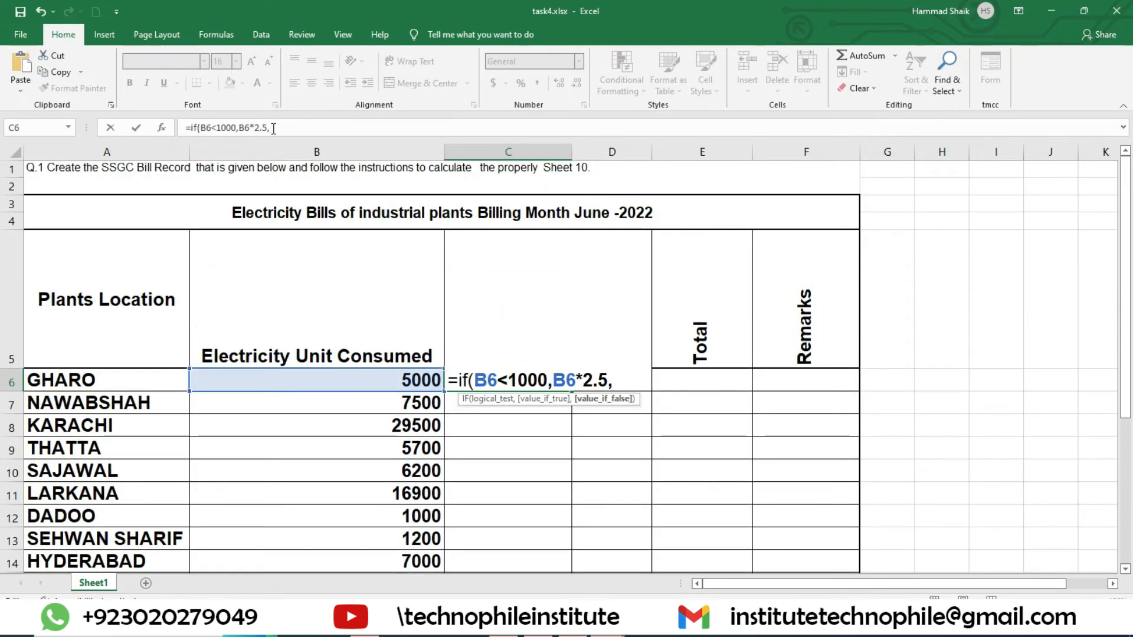
pyautogui.moveTo(273, 128); pyautogui.dragTo(190, 130)
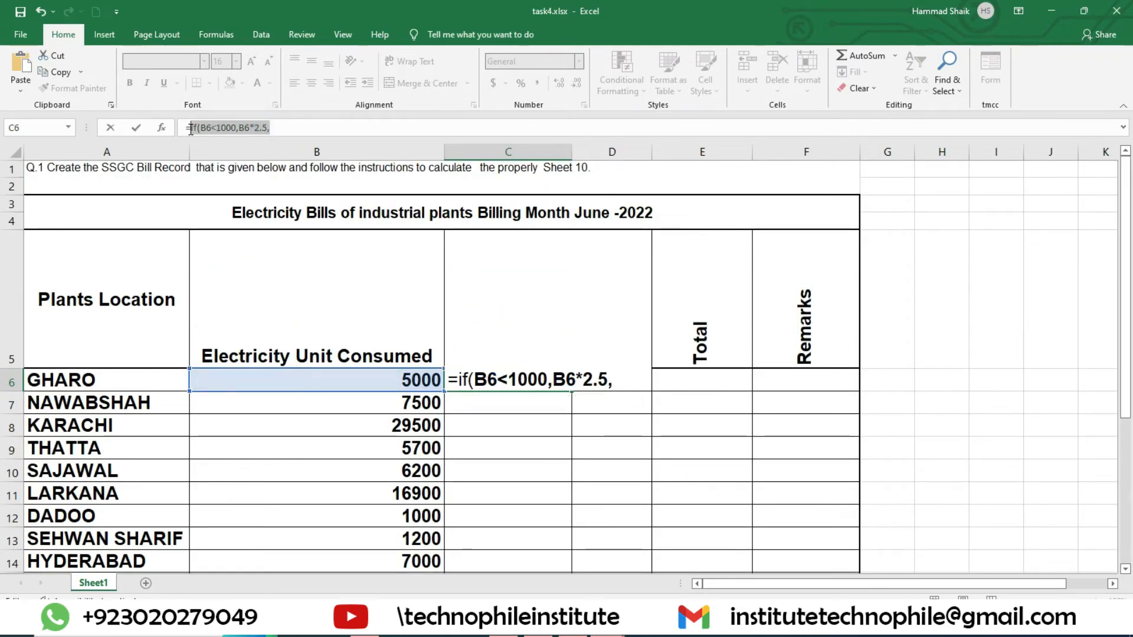
pyautogui.hotkey('ctrl', 'c')
pyautogui.click(286, 127)
pyautogui.hotkey('ctrl', 'v')
pyautogui.hotkey('ctrl', 'v')
pyautogui.hotkey('ctrl', 'v')
pyautogui.hotkey('ctrl', 'v')
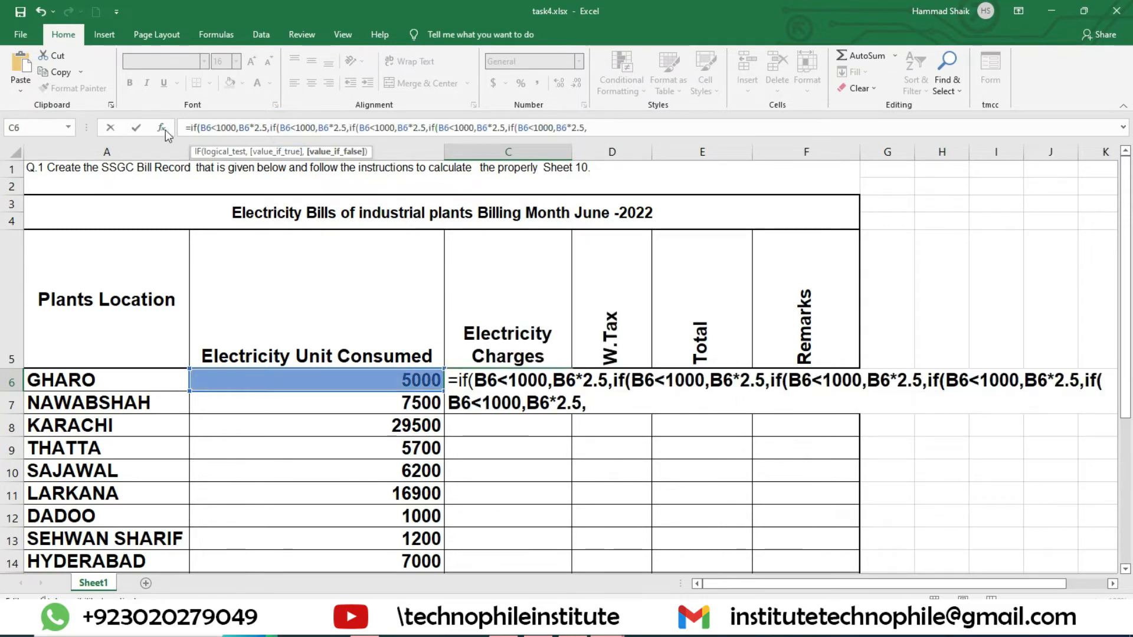
# - Change the second IF clause in the C6 formula to test B6<2000 and return B6*3
pyautogui.click(301, 127)
pyautogui.press('BackSpace')
pyautogui.write('2.5,if(B6<2')
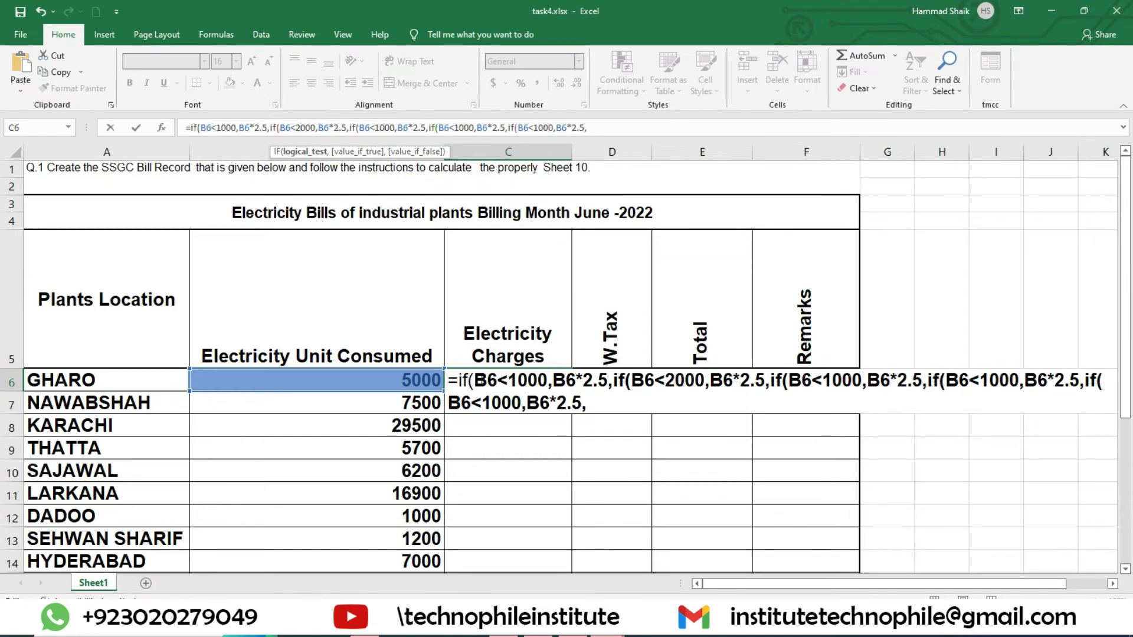
pyautogui.moveTo(459, 380); pyautogui.dragTo(608, 381)
pyautogui.scroll(-5, 645, 383)
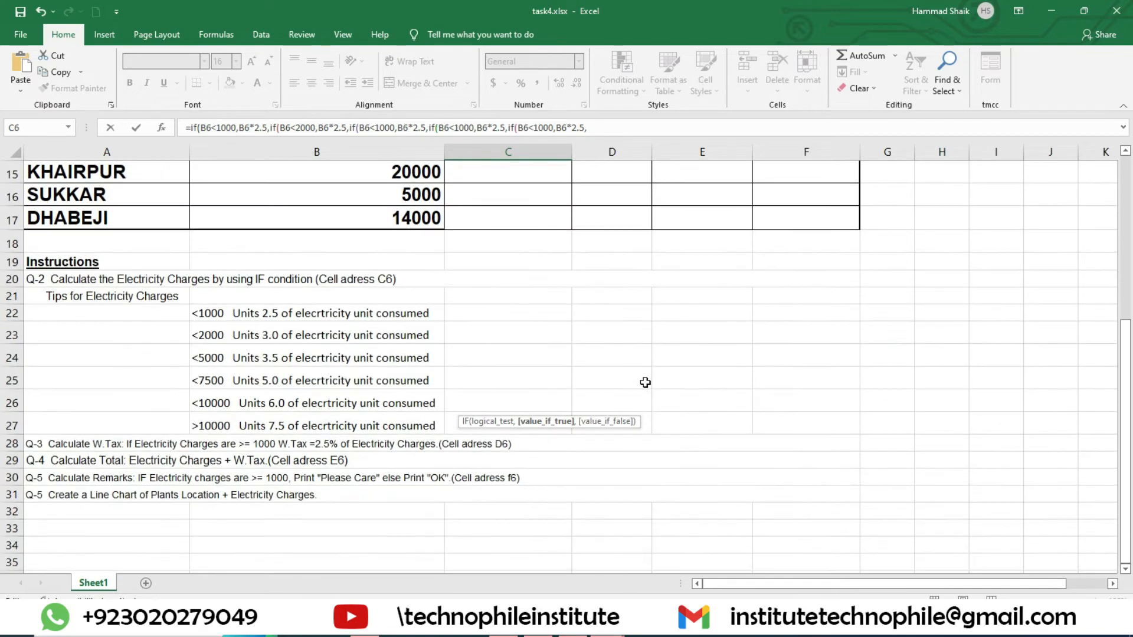
pyautogui.scroll(5, 646, 384)
pyautogui.click(751, 382)
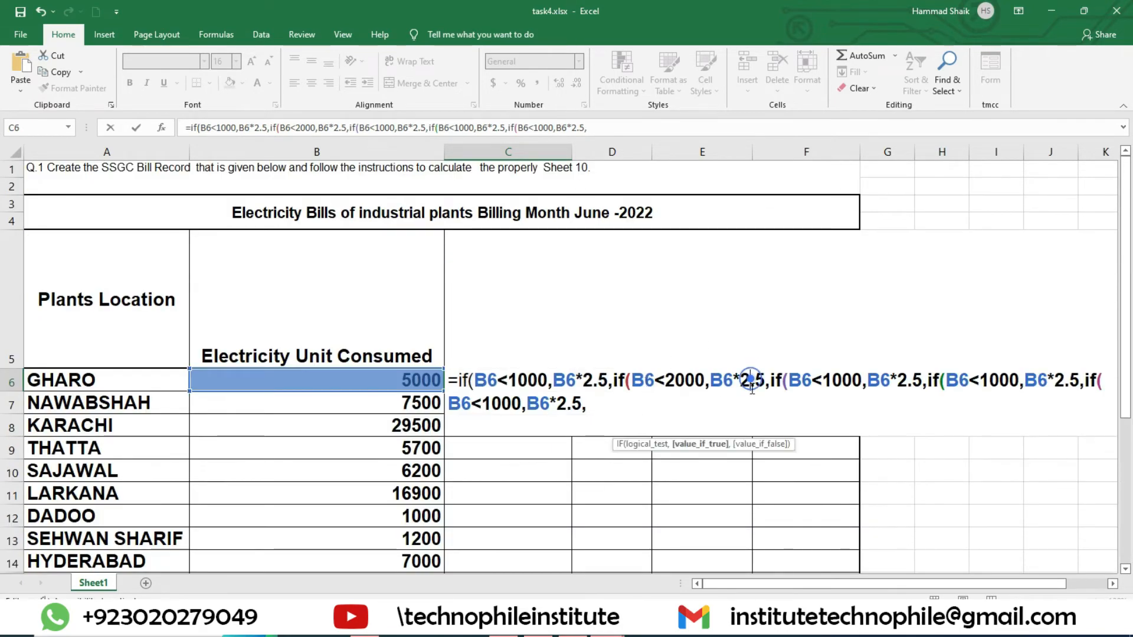
pyautogui.moveTo(765, 381); pyautogui.dragTo(744, 384)
pyautogui.write('3')
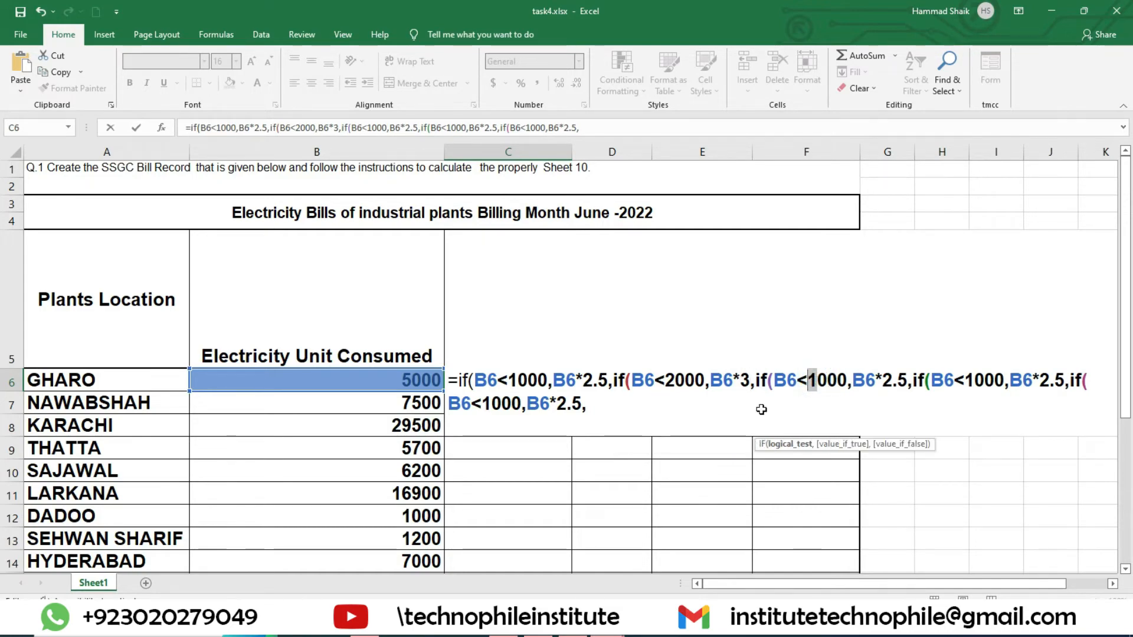
# - Change the third IF clause in the C6 formula to test B6<5000 and return B6*3.5
pyautogui.scroll(-3, 761, 409)
pyautogui.scroll(3, 761, 409)
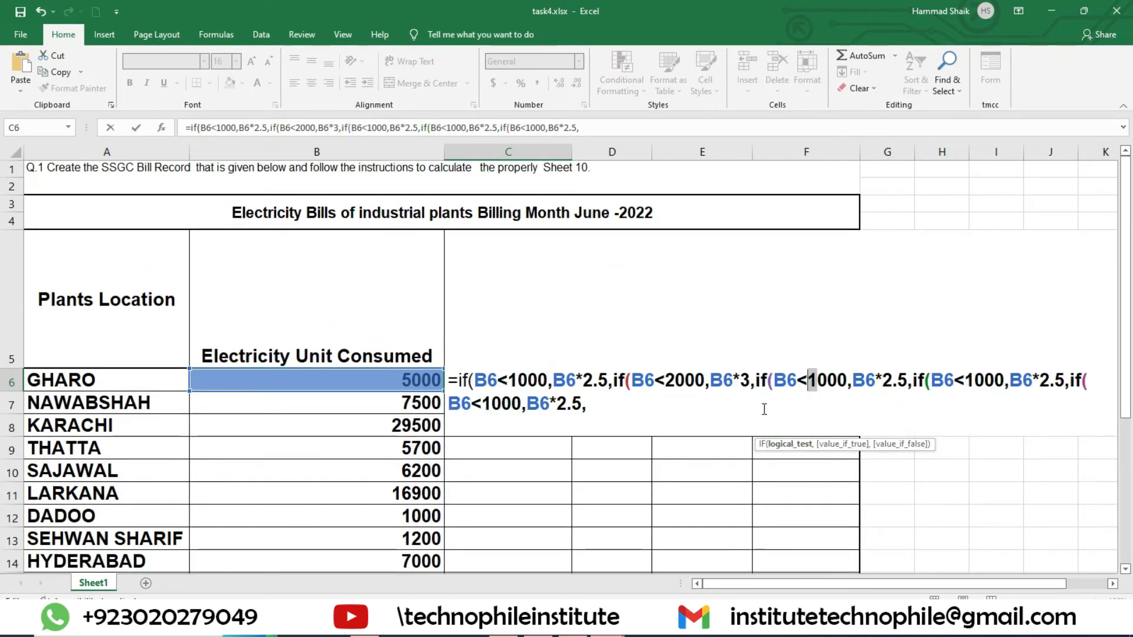
pyautogui.write('5')
pyautogui.scroll(-5, 762, 408)
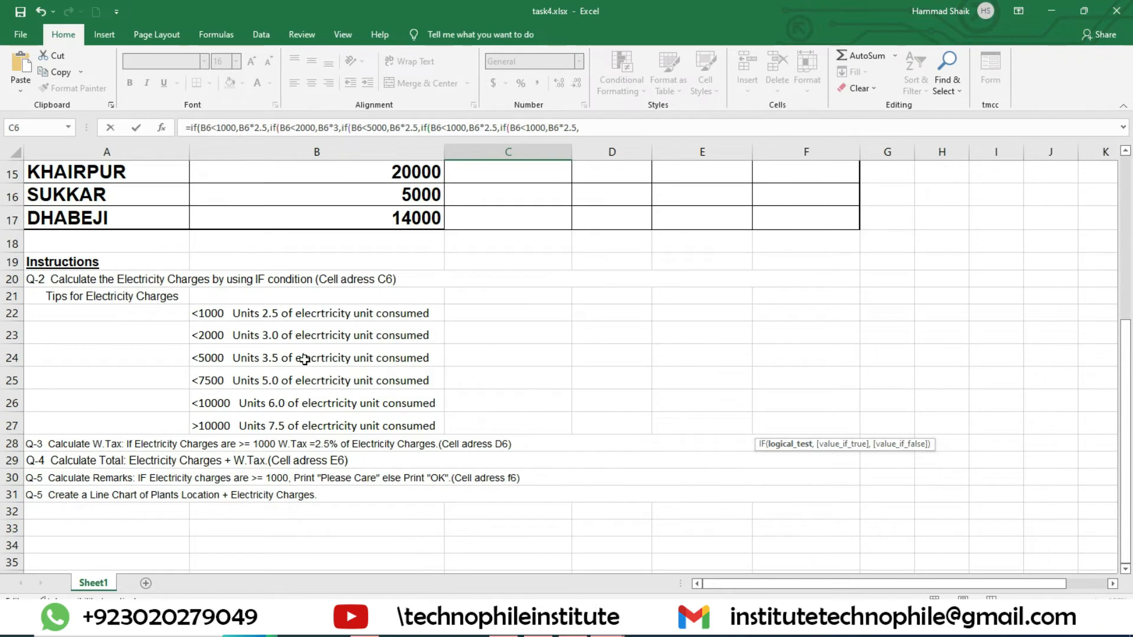
pyautogui.scroll(5, 822, 359)
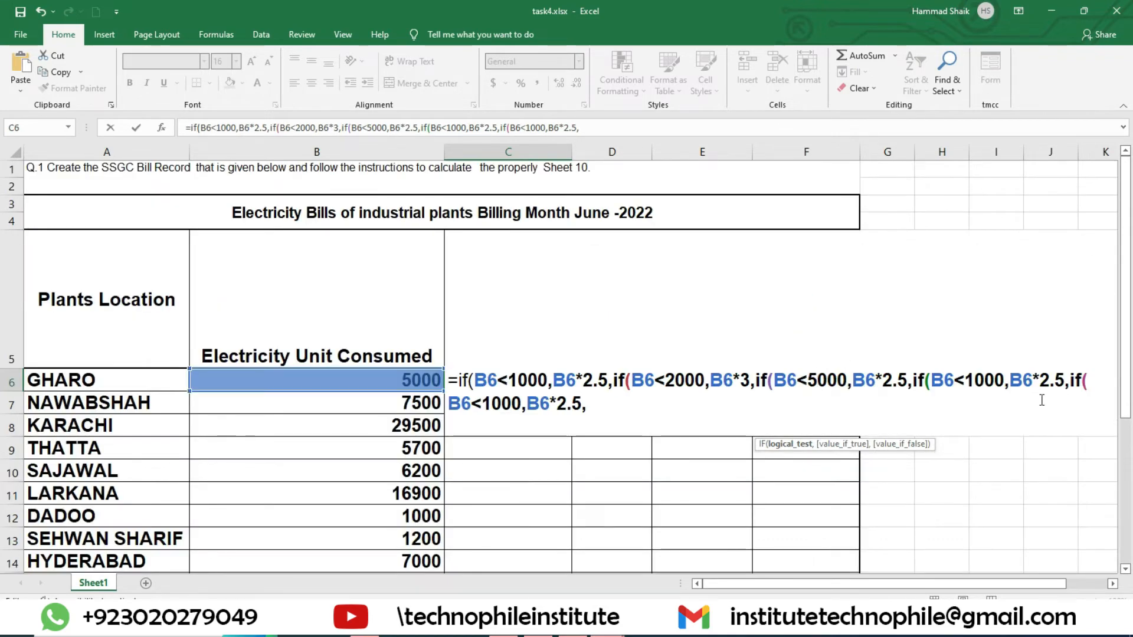
pyautogui.click(893, 379)
pyautogui.press('BackSpace')
pyautogui.write('33')
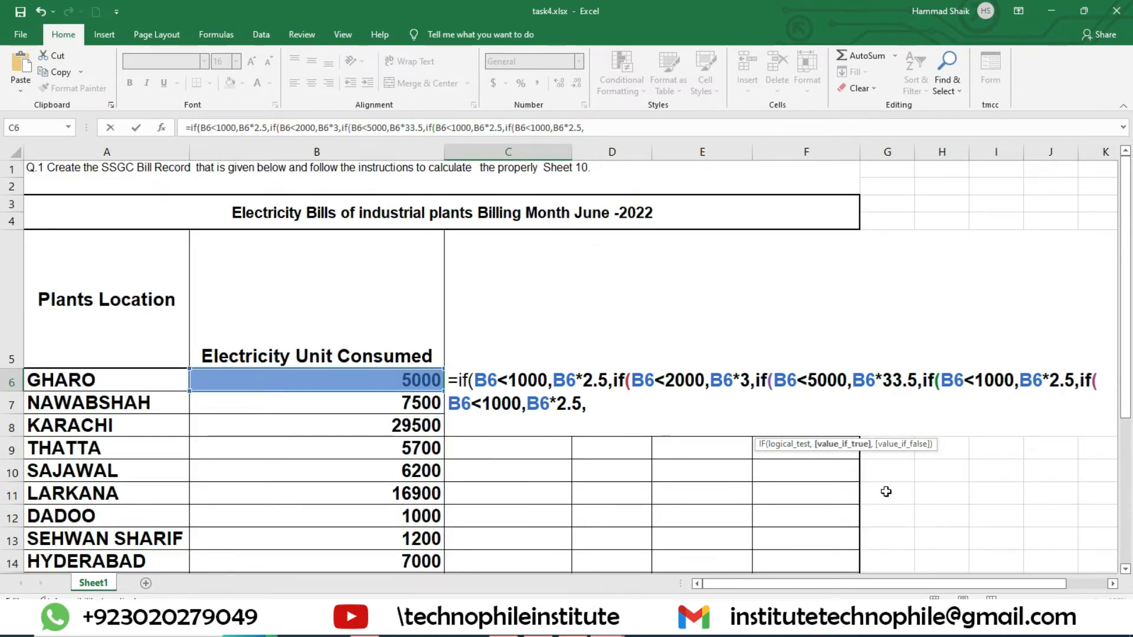
pyautogui.press('BackSpace')
# - Change the fourth IF clause in the C6 formula to test B6<7500 and return B6*5
pyautogui.click(971, 377)
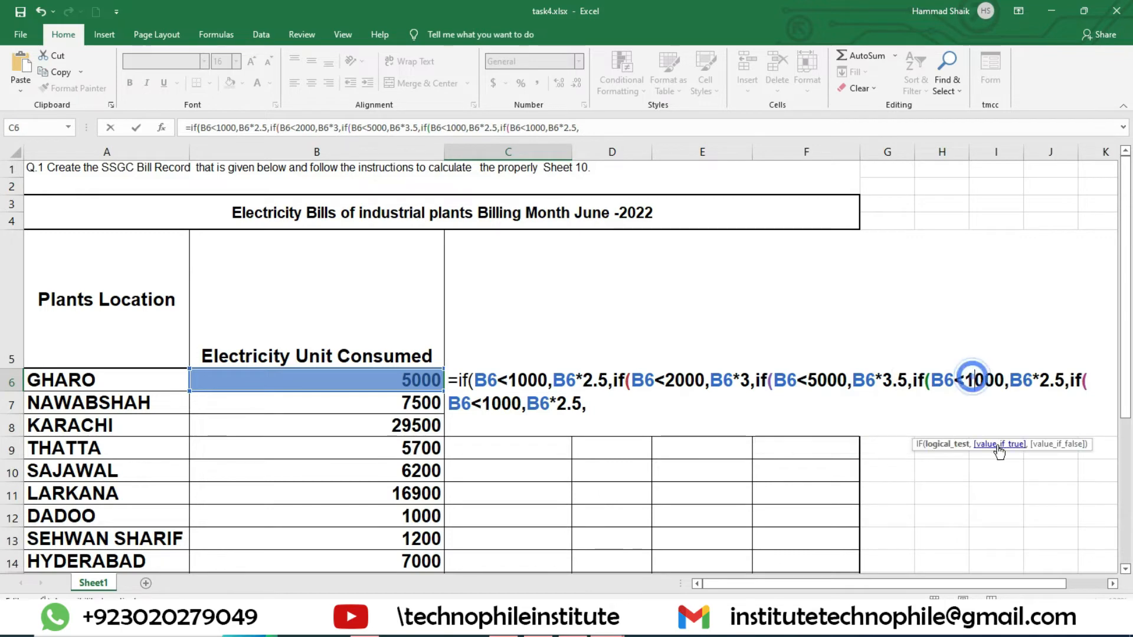
pyautogui.press('BackSpace')
pyautogui.press('BackSpace')
pyautogui.write('7')
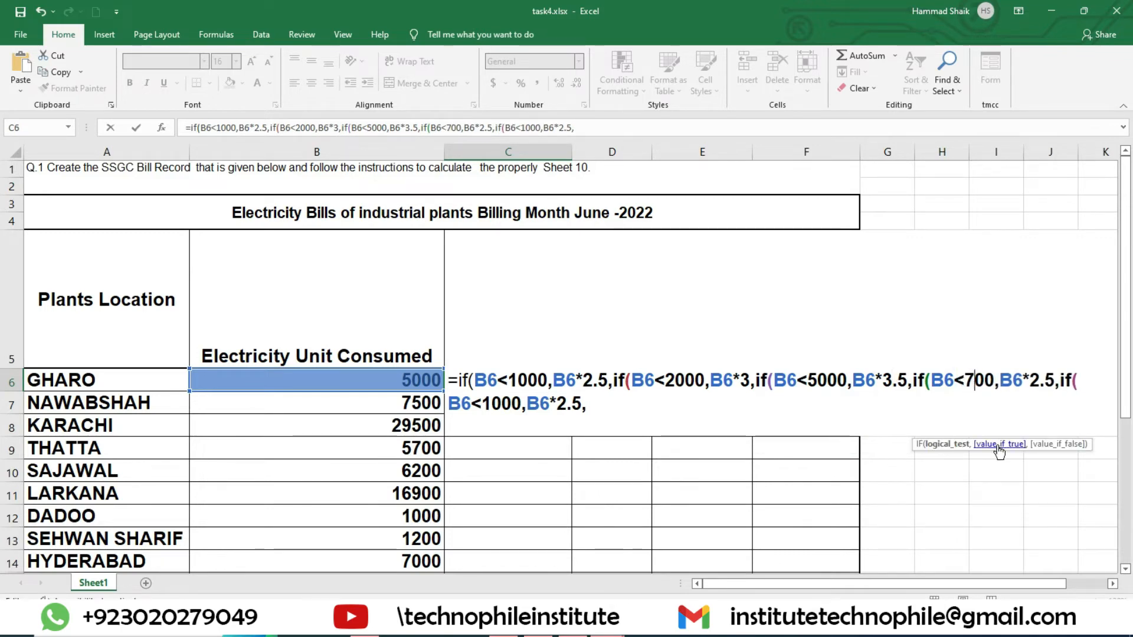
pyautogui.scroll(-3, 990, 427)
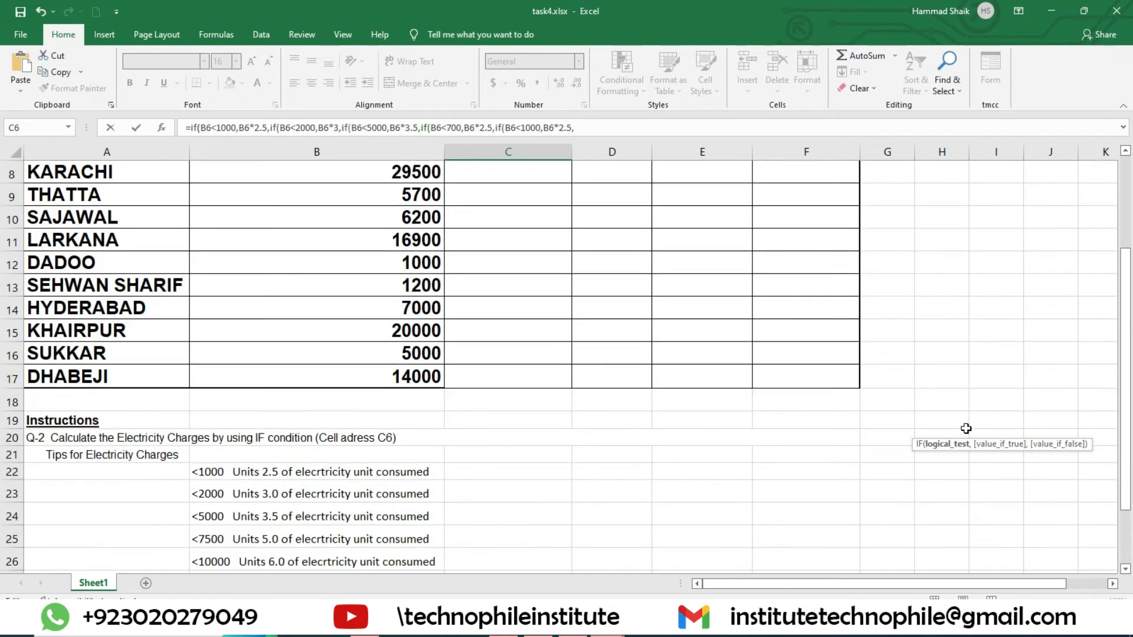
pyautogui.scroll(3, 966, 428)
pyautogui.write('5')
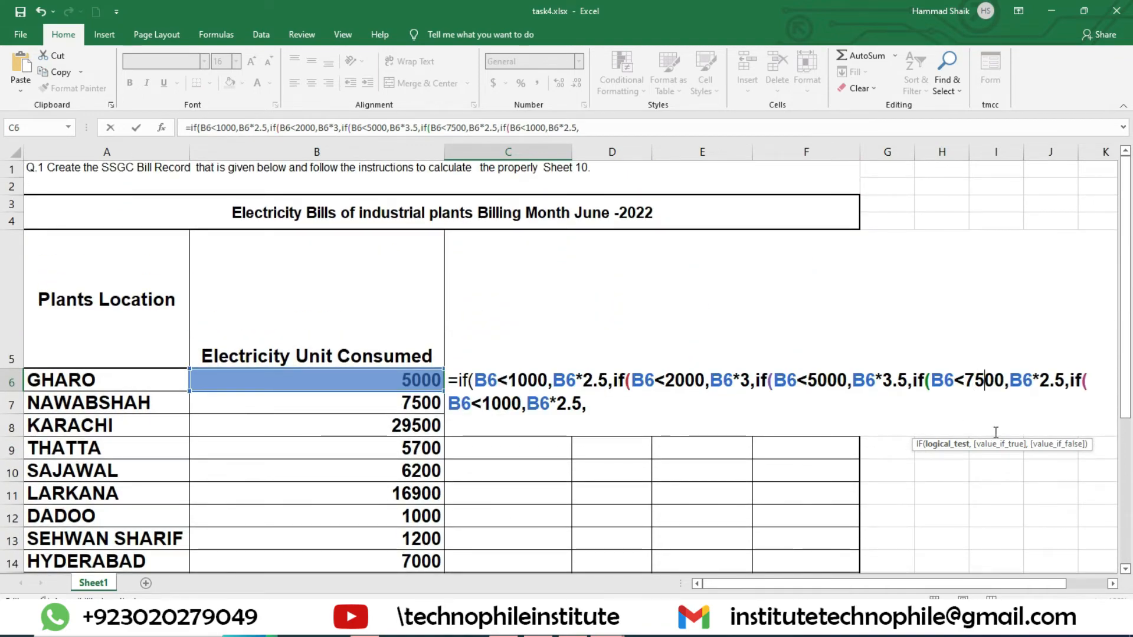
pyautogui.scroll(-3, 979, 442)
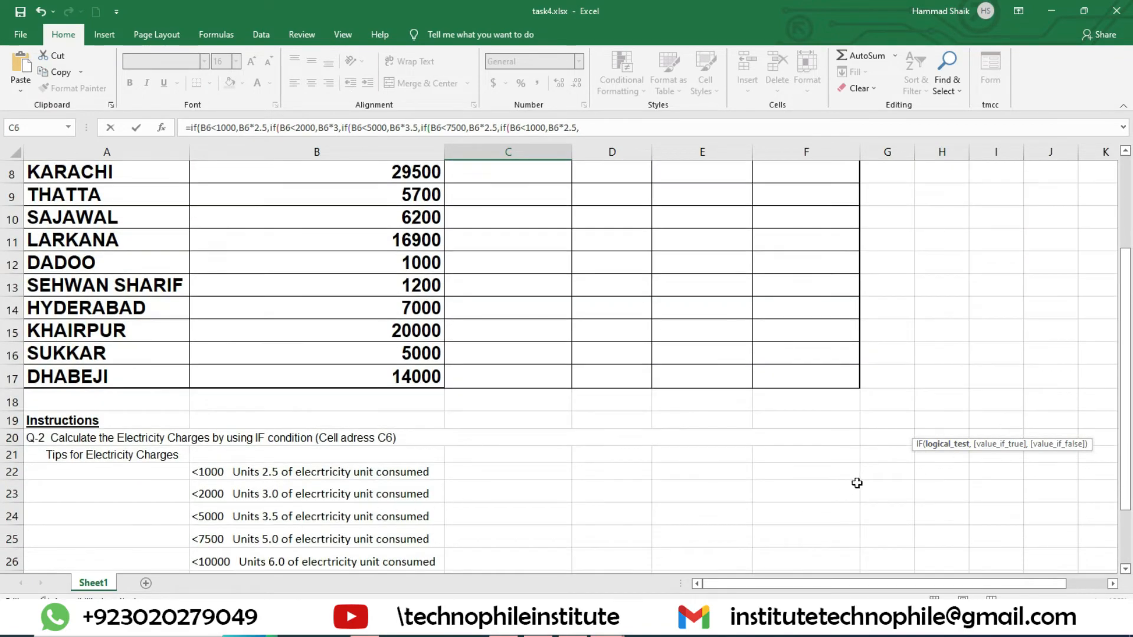
pyautogui.scroll(3, 944, 413)
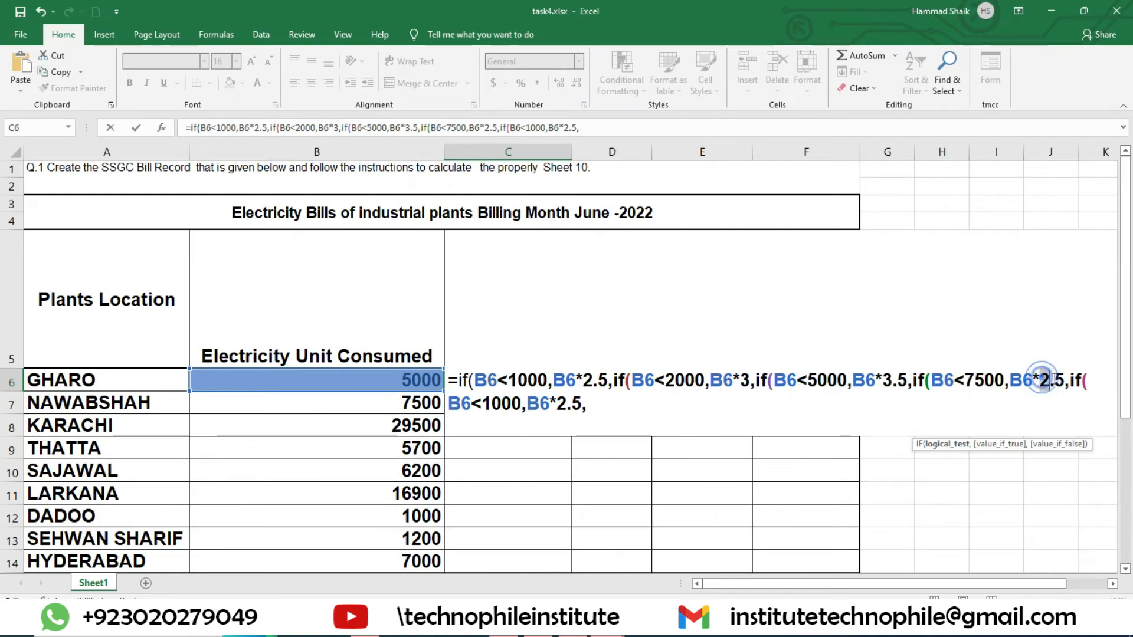
pyautogui.moveTo(1040, 380); pyautogui.dragTo(1063, 379)
pyautogui.write('5')
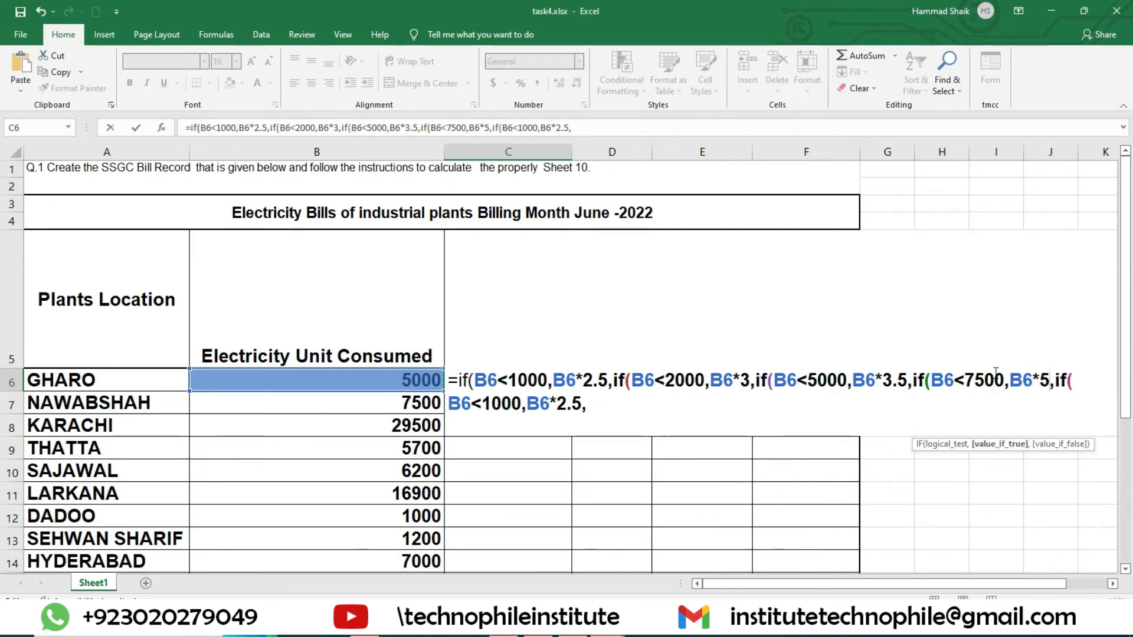
# - Change the fifth IF clause in the C6 formula to test B6<10000 and return B6*6
pyautogui.scroll(-5, 995, 373)
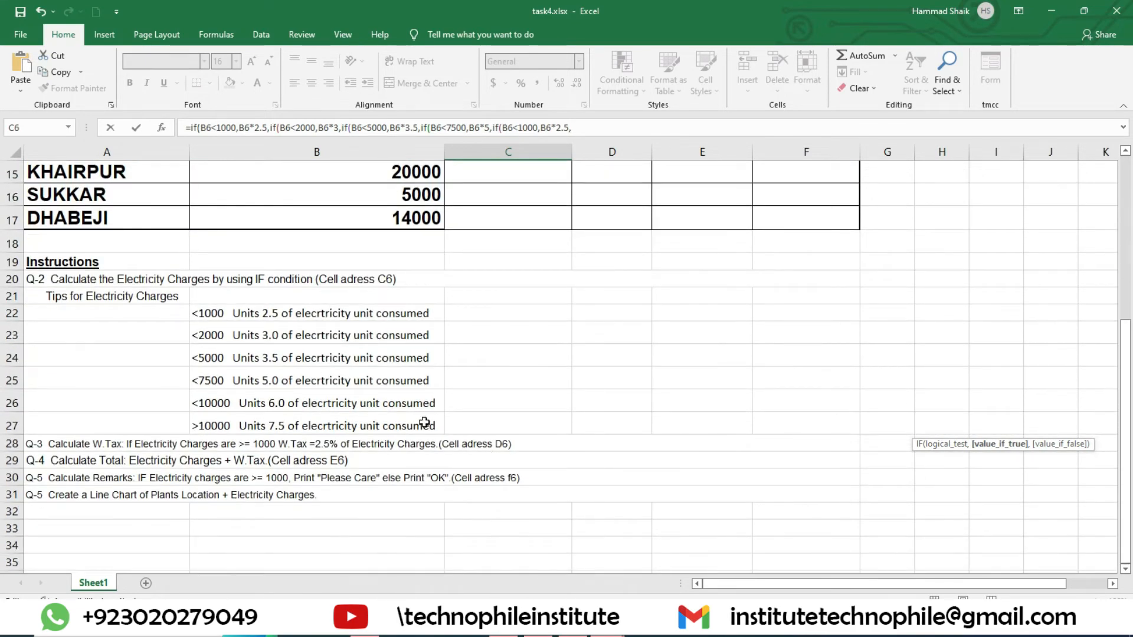
pyautogui.scroll(5, 424, 423)
pyautogui.click(485, 403)
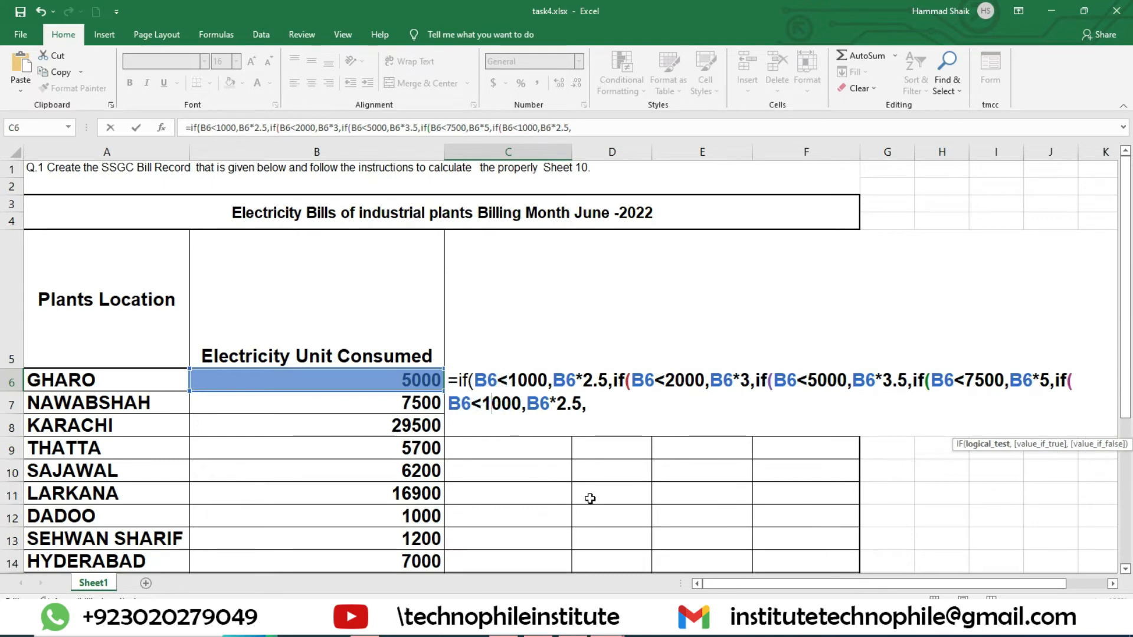
pyautogui.write('0')
pyautogui.moveTo(567, 405); pyautogui.dragTo(591, 406)
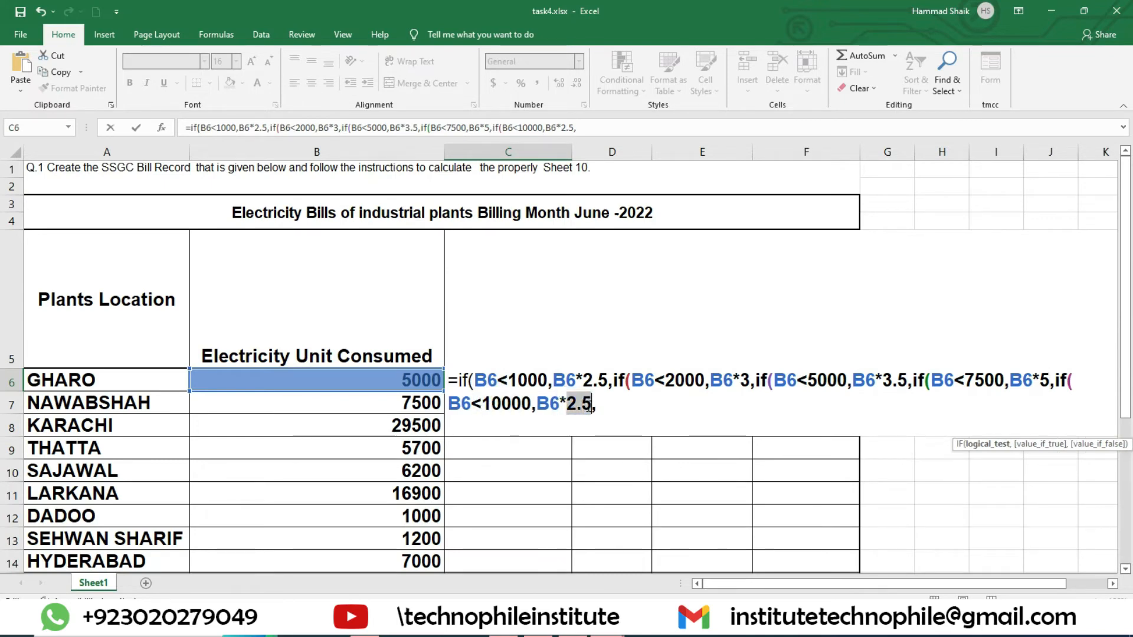
pyautogui.write('6')
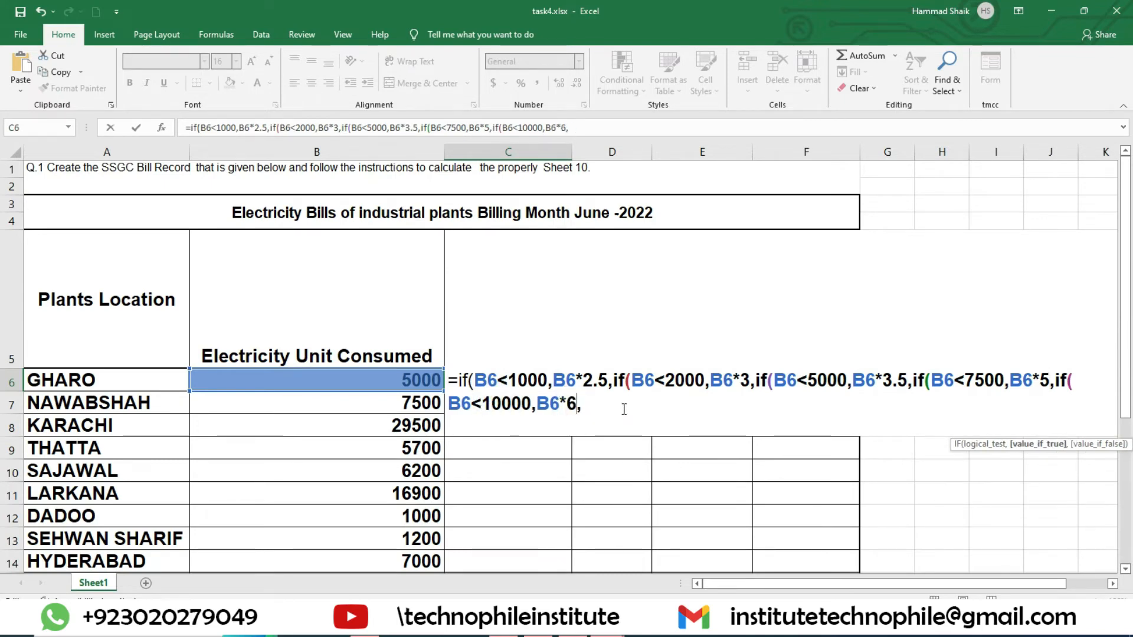
# - Add B6*7.5 as the final value-if-false per the charge tips, close all five parentheses, and enter the C6 formula
pyautogui.scroll(-5, 623, 409)
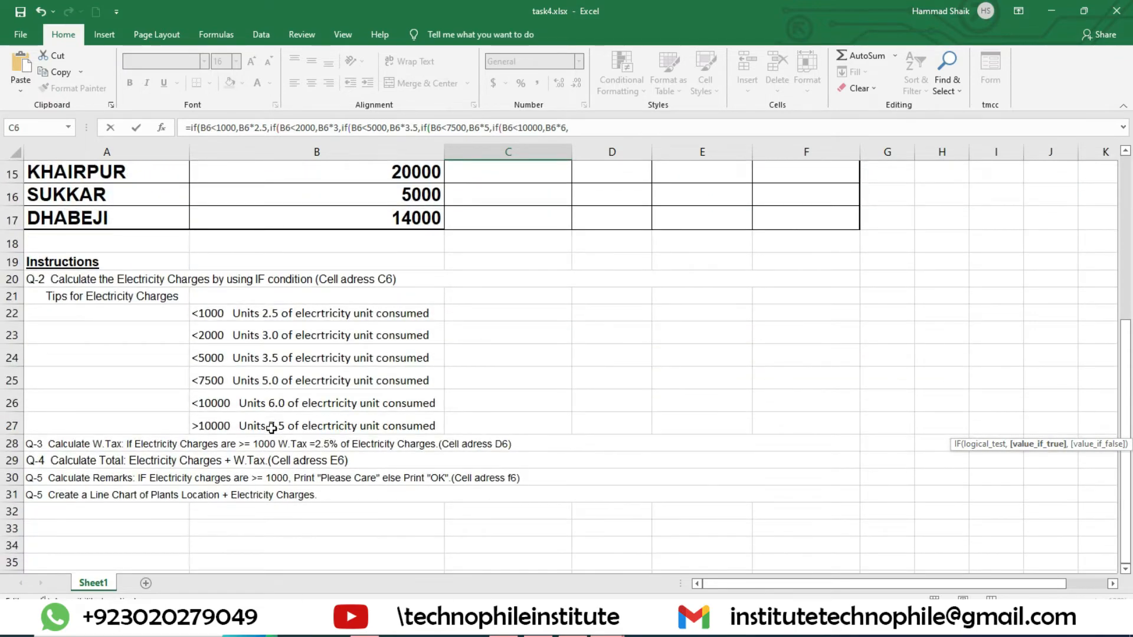
pyautogui.scroll(5, 670, 460)
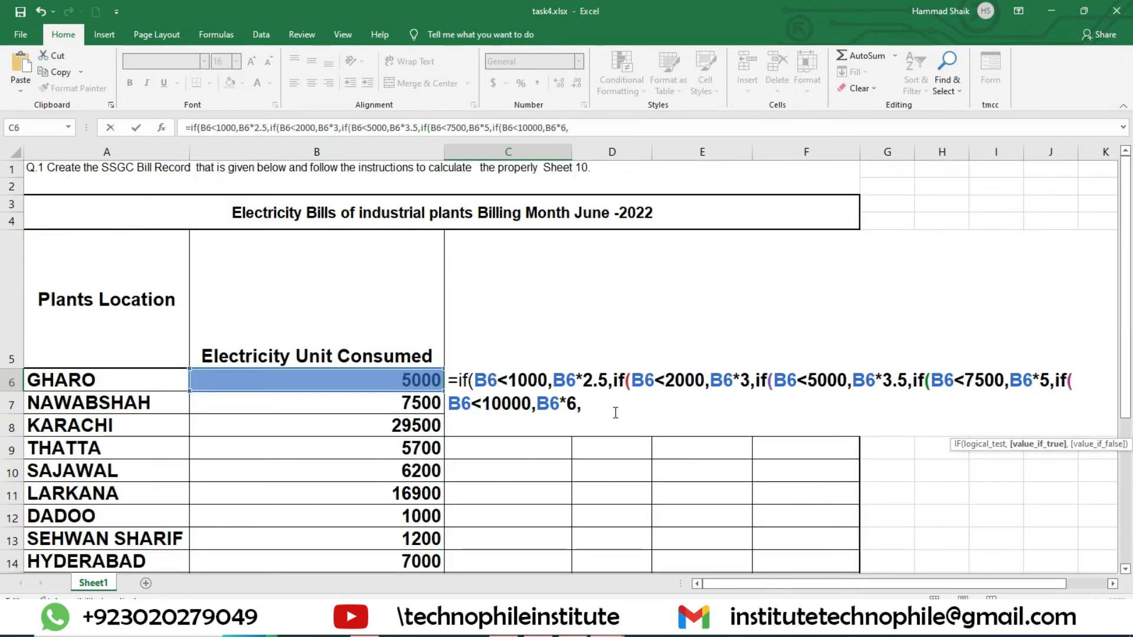
pyautogui.scroll(-2, 584, 498)
pyautogui.scroll(1, 586, 498)
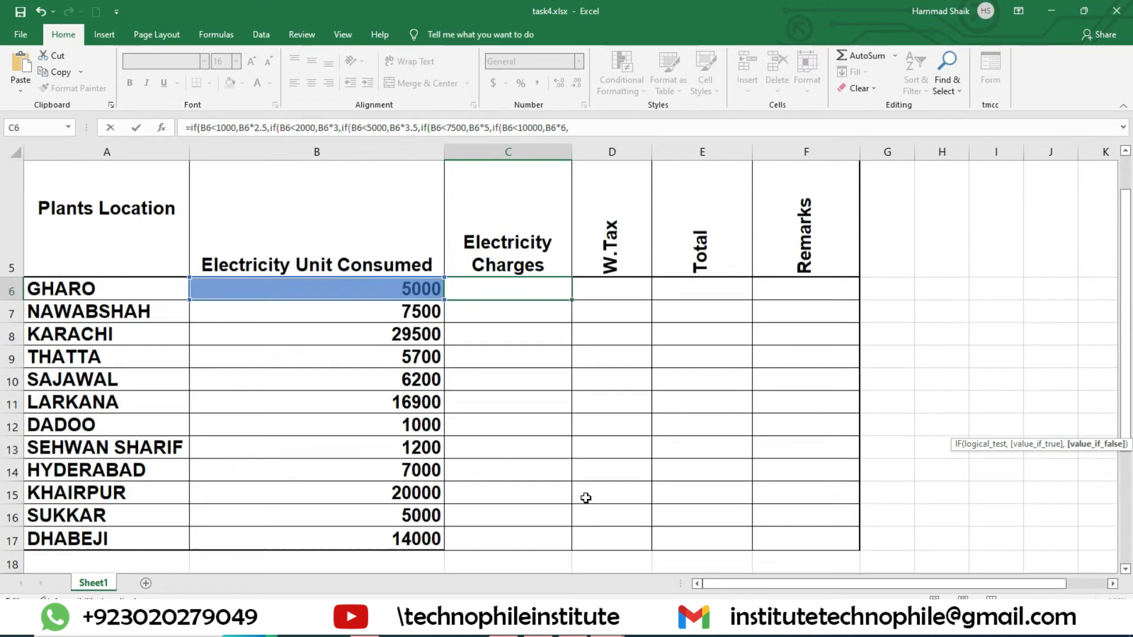
pyautogui.scroll(2, 586, 498)
pyautogui.scroll(-4, 484, 481)
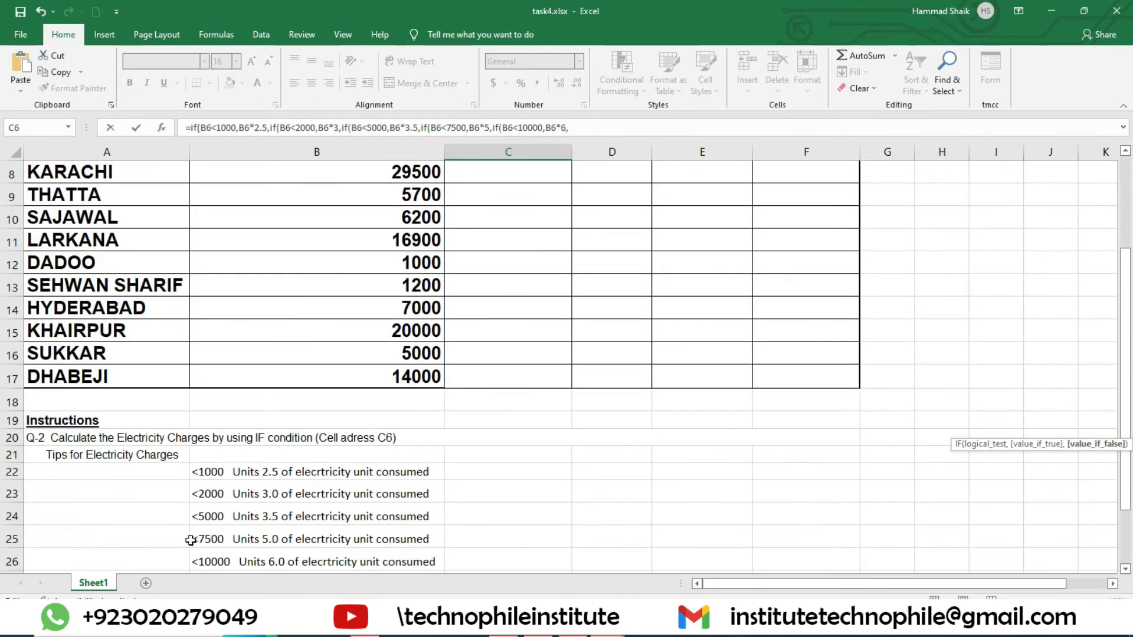
pyautogui.scroll(-2, 347, 534)
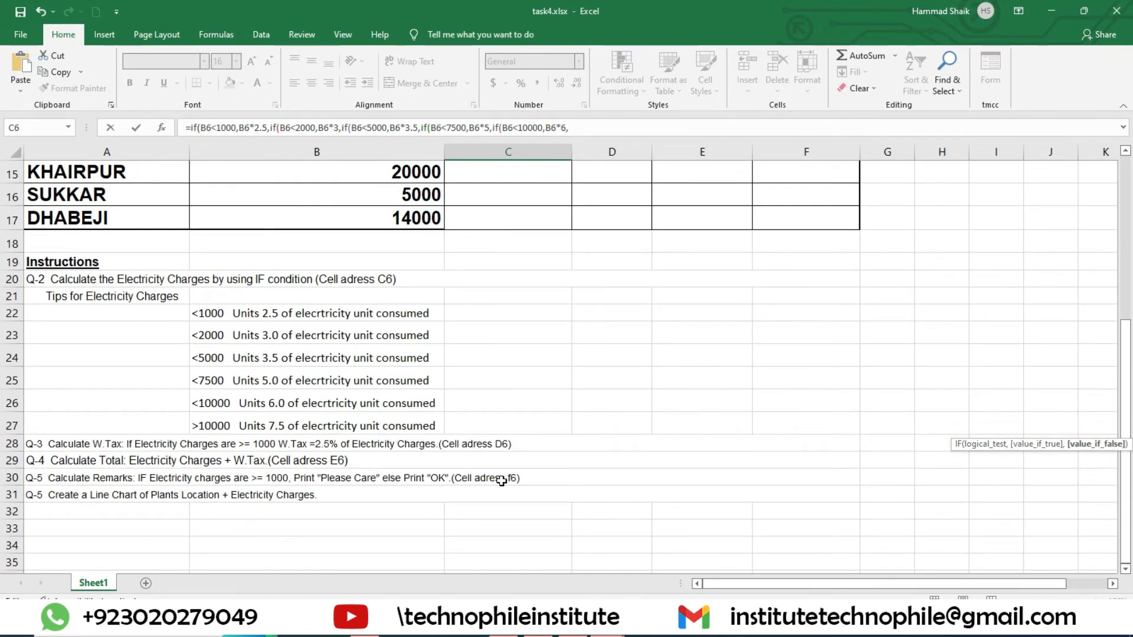
pyautogui.scroll(5, 500, 480)
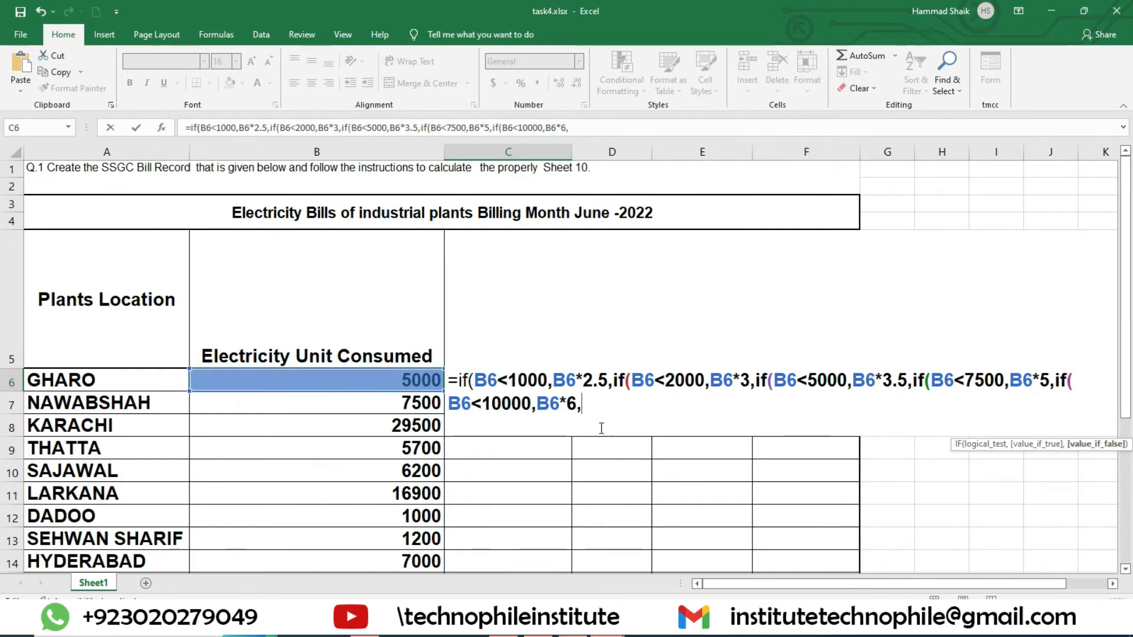
pyautogui.write('B6*')
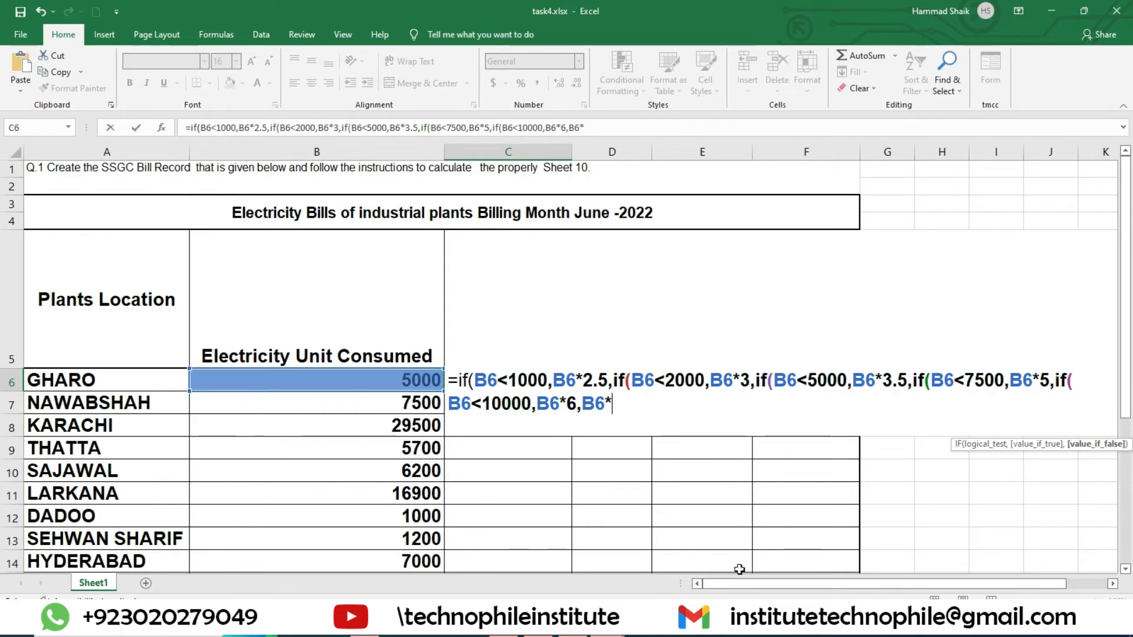
pyautogui.scroll(-3, 693, 460)
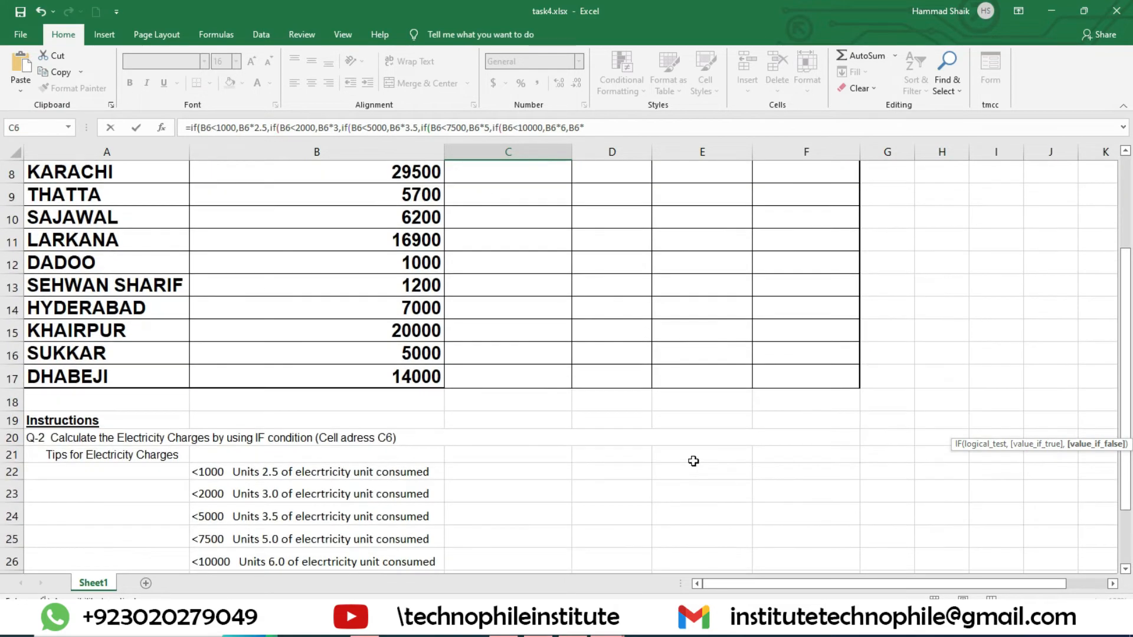
pyautogui.scroll(-2, 280, 564)
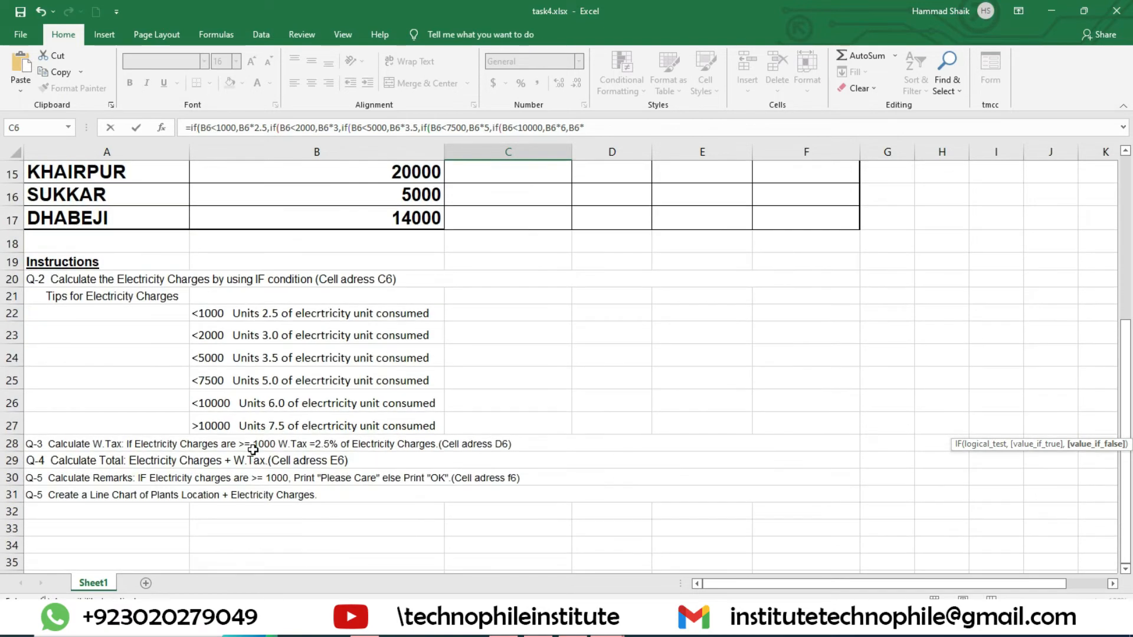
pyautogui.scroll(5, 454, 488)
pyautogui.write('7.')
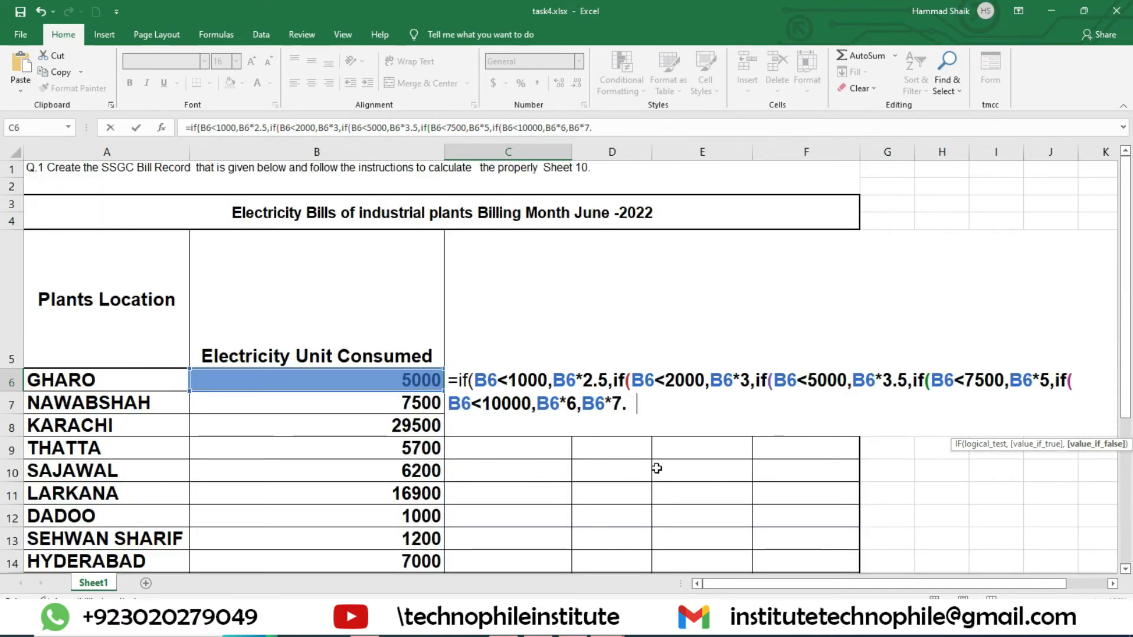
pyautogui.write('5)))))')
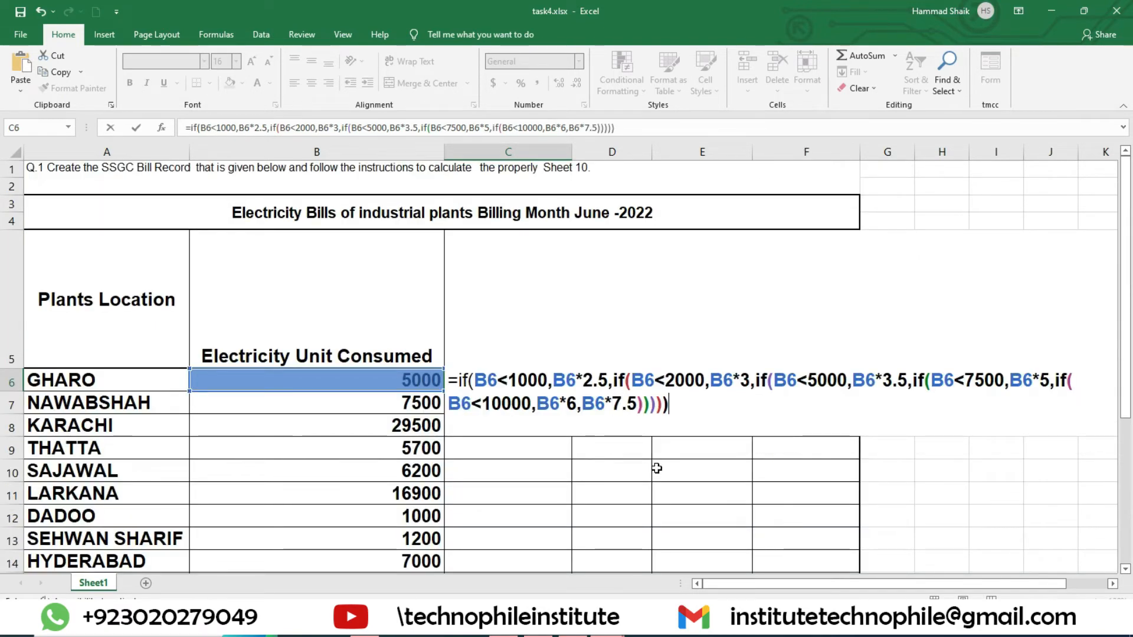
pyautogui.press('Return')
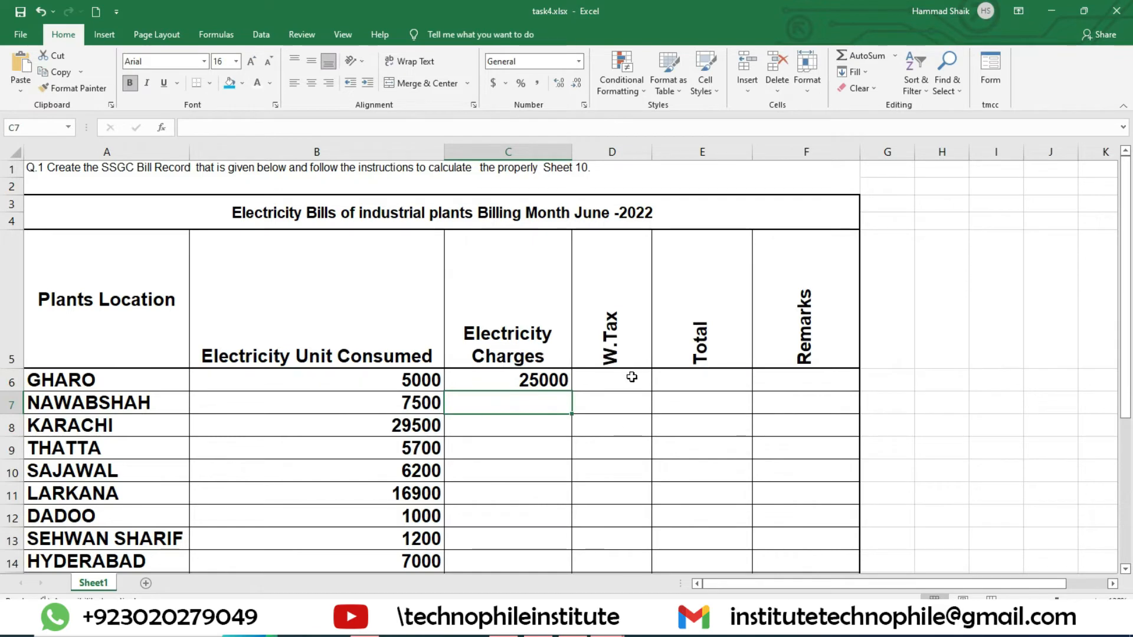
# - Fill the electricity charges formula from C6 down to C17 for all plant locations
pyautogui.click(561, 380)
pyautogui.doubleClick(572, 391)
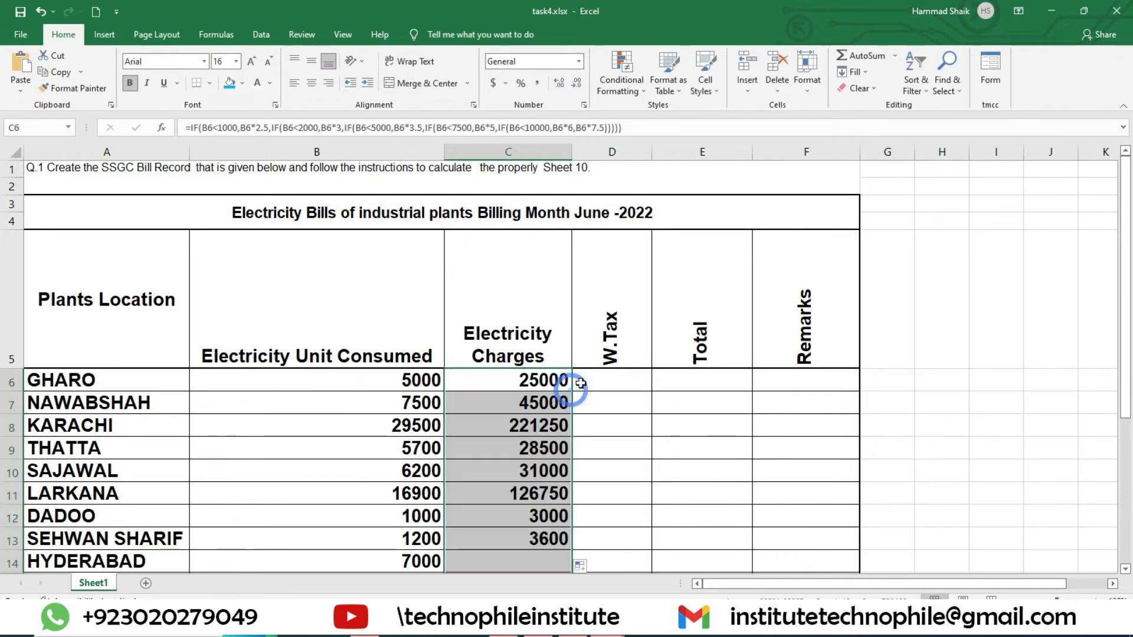
pyautogui.click(557, 381)
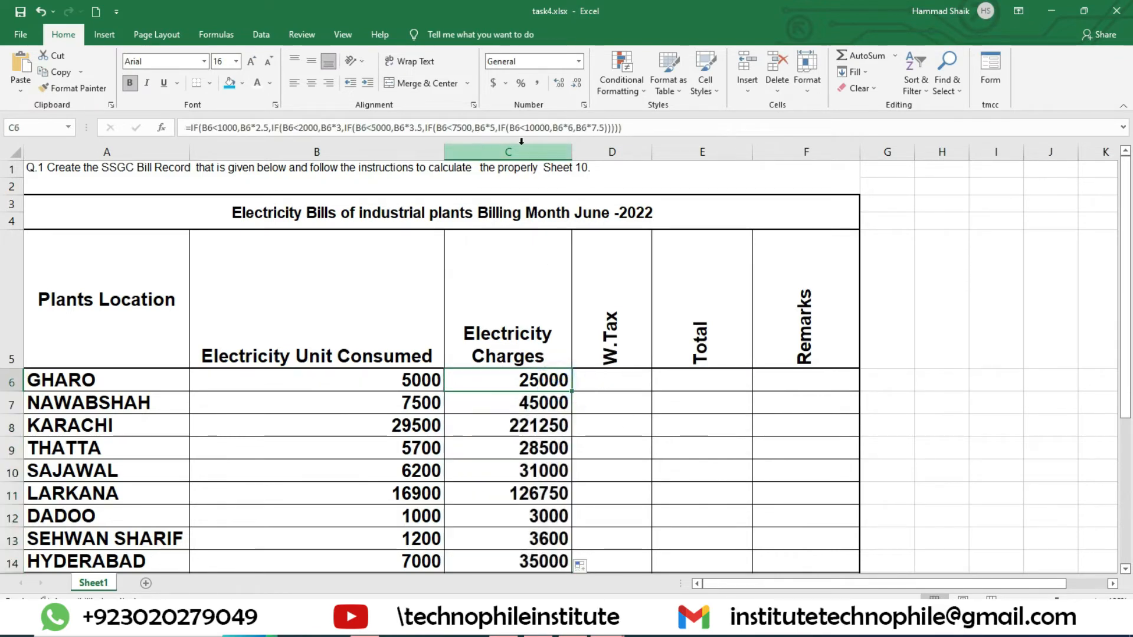
# - Review each condition and result of the nested IF formula in C6, including the final B6*7.5, against the charge tips
pyautogui.doubleClick(537, 378)
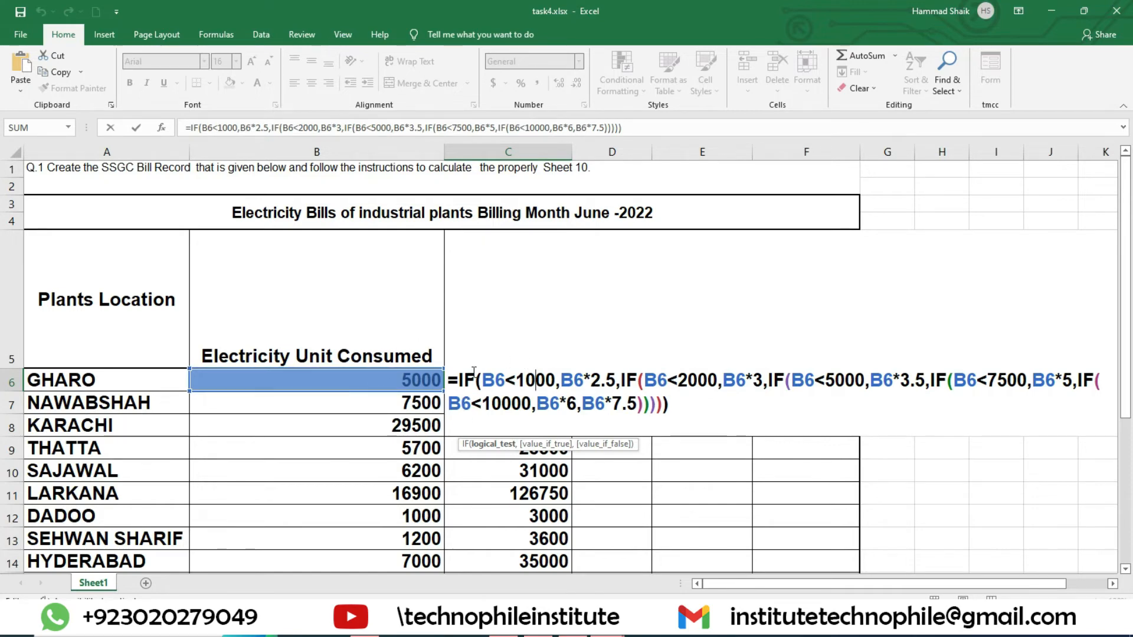
pyautogui.moveTo(590, 379); pyautogui.dragTo(923, 383)
pyautogui.moveTo(1015, 380); pyautogui.dragTo(987, 380)
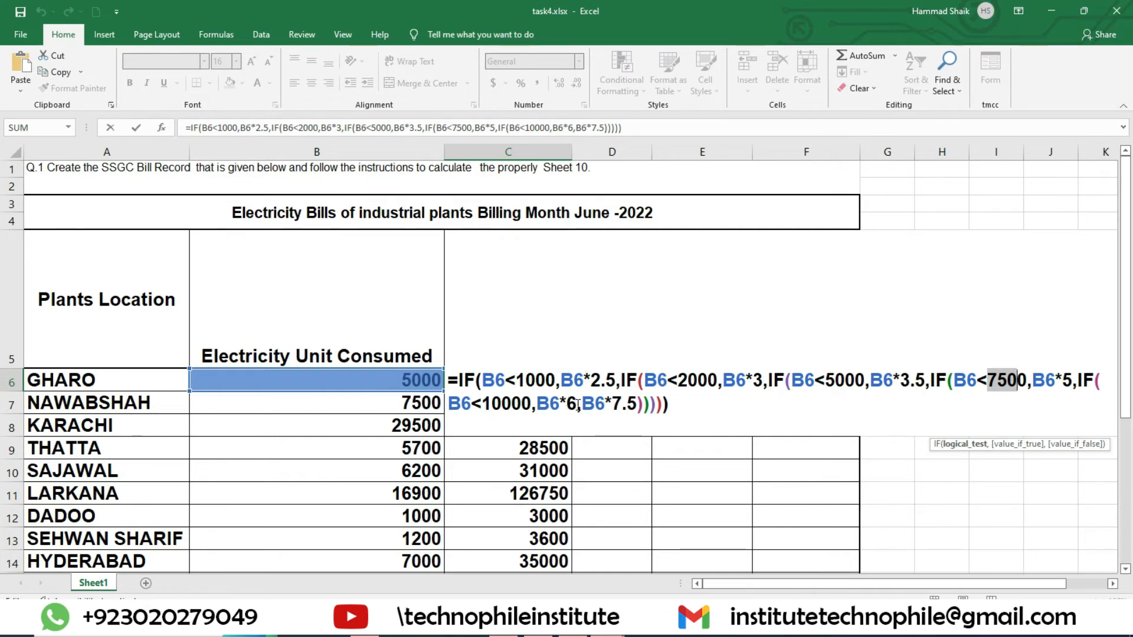
pyautogui.moveTo(575, 404); pyautogui.dragTo(461, 380)
pyautogui.click(595, 399)
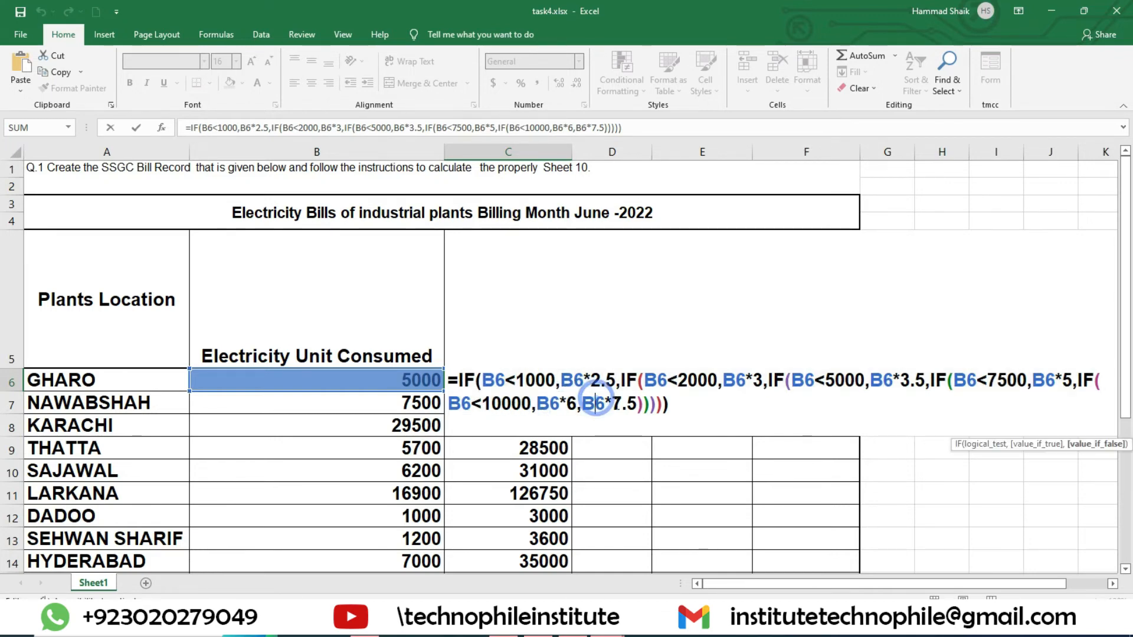
pyautogui.scroll(-2, 596, 404)
pyautogui.scroll(3, 582, 329)
pyautogui.scroll(-5, 612, 397)
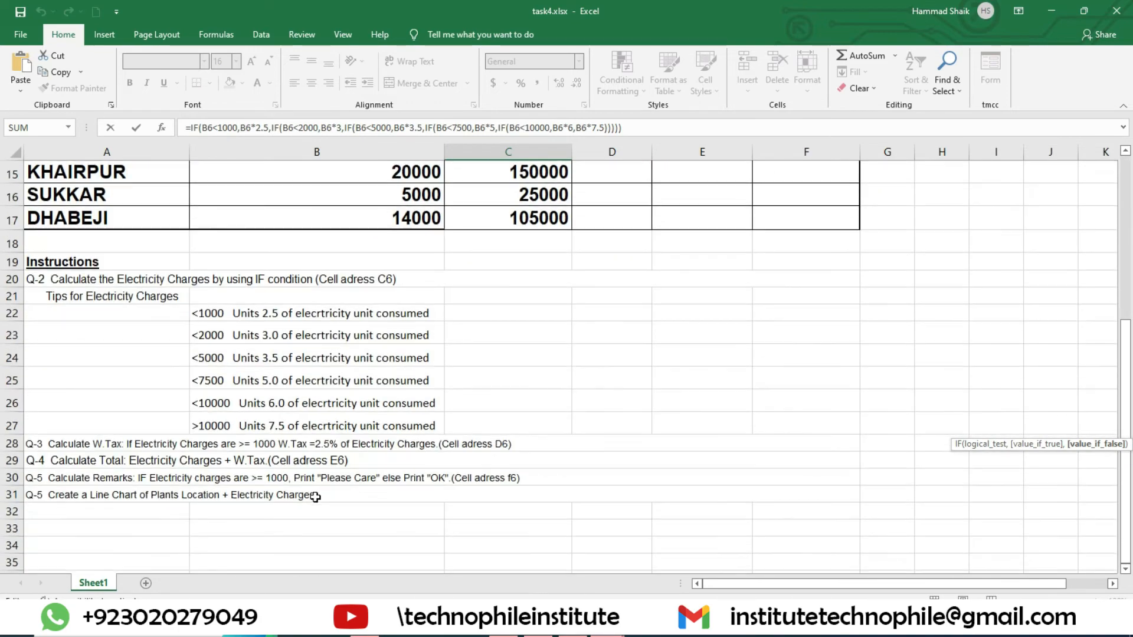
pyautogui.scroll(5, 621, 430)
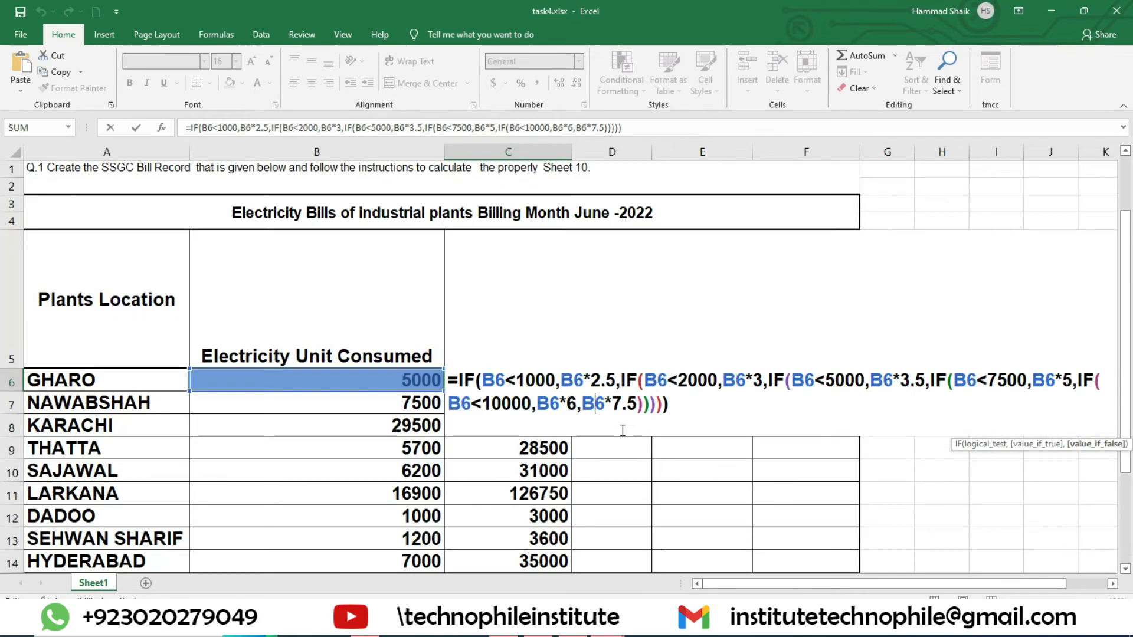
pyautogui.moveTo(582, 404); pyautogui.dragTo(637, 405)
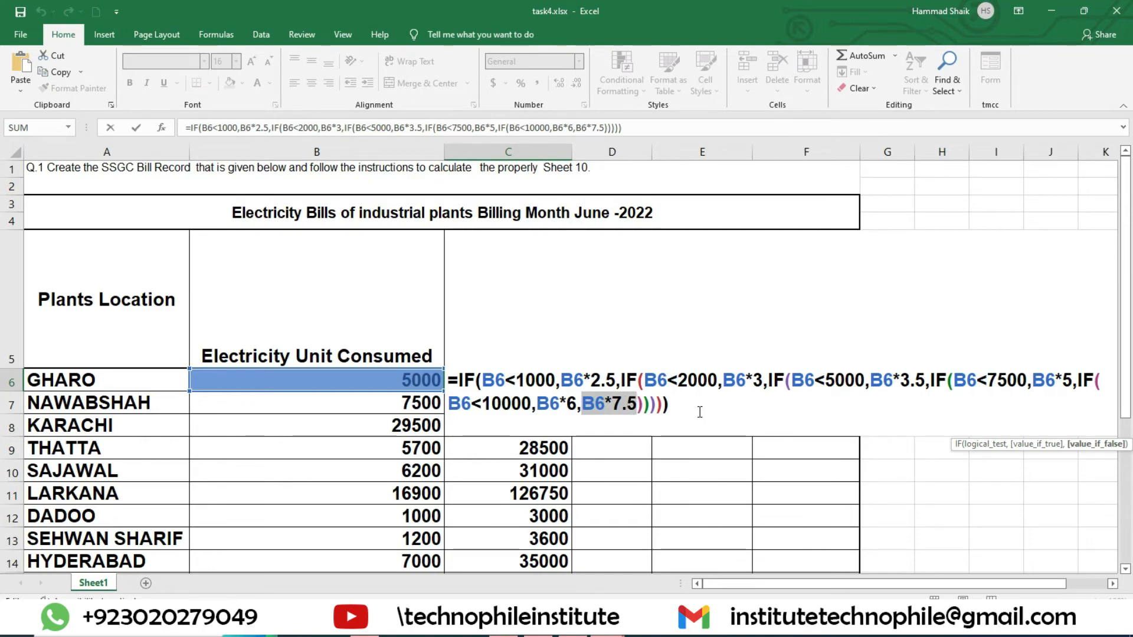
# - Finish reviewing the C6 formula and read the Q-3 W.Tax rule in the instructions below the table
pyautogui.press('Return')
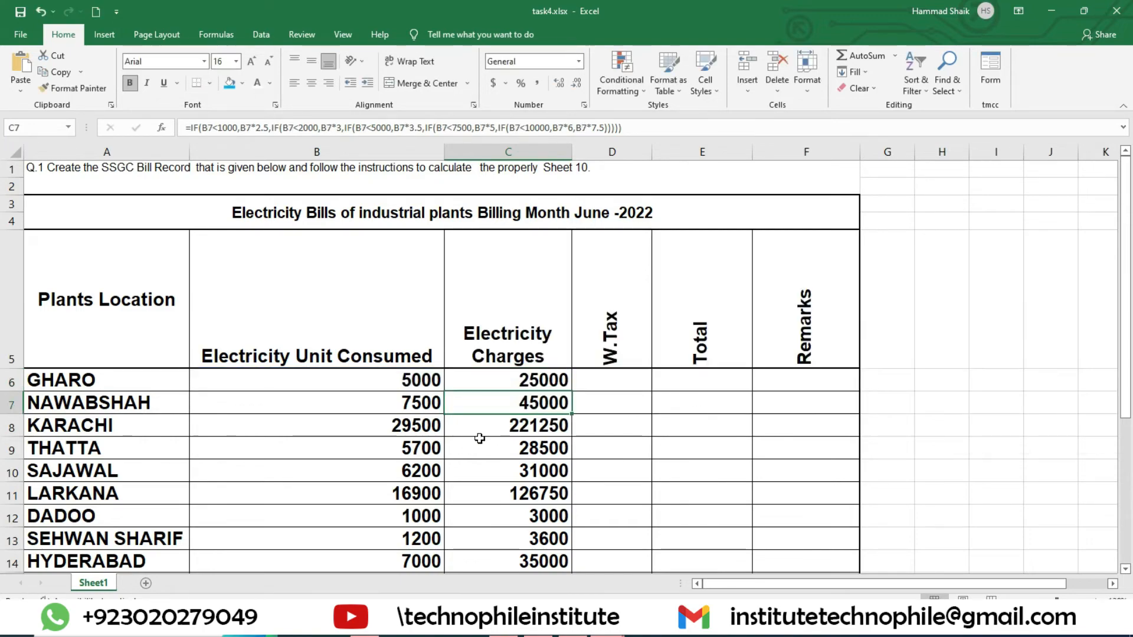
pyautogui.scroll(-3, 482, 439)
pyautogui.scroll(-2, 478, 384)
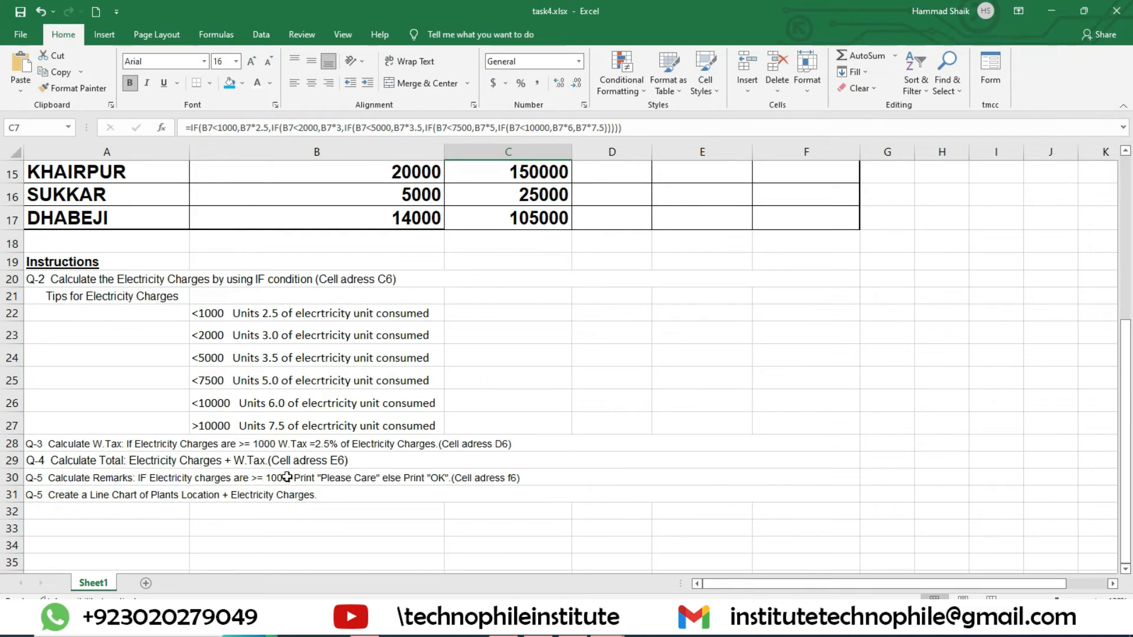
pyautogui.scroll(3, 461, 483)
pyautogui.scroll(2, 461, 483)
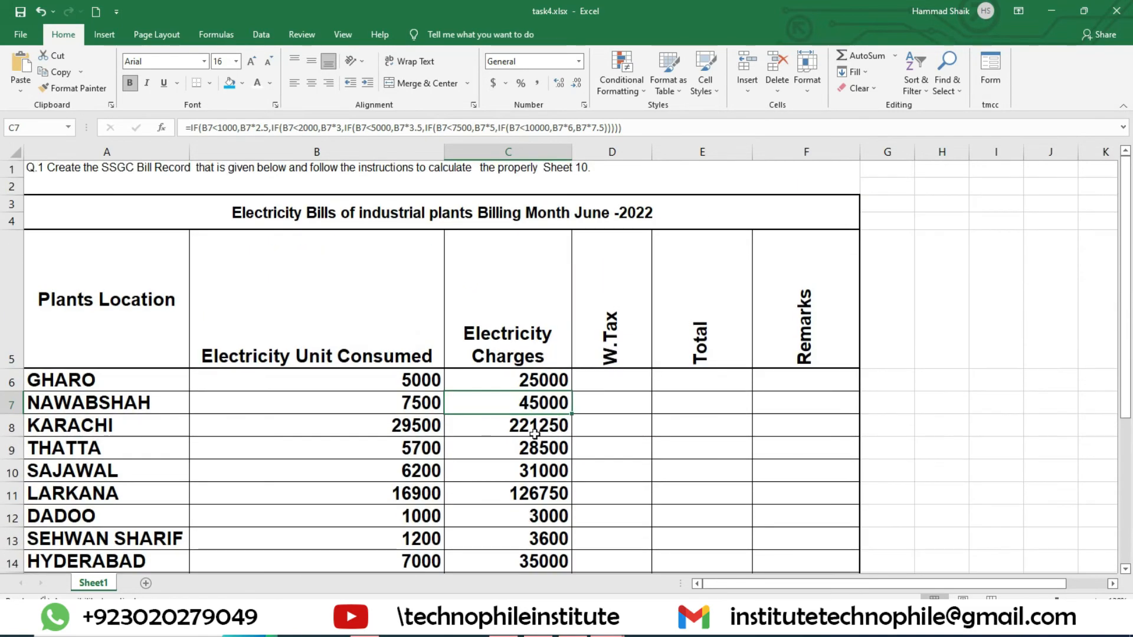
pyautogui.scroll(-3, 535, 435)
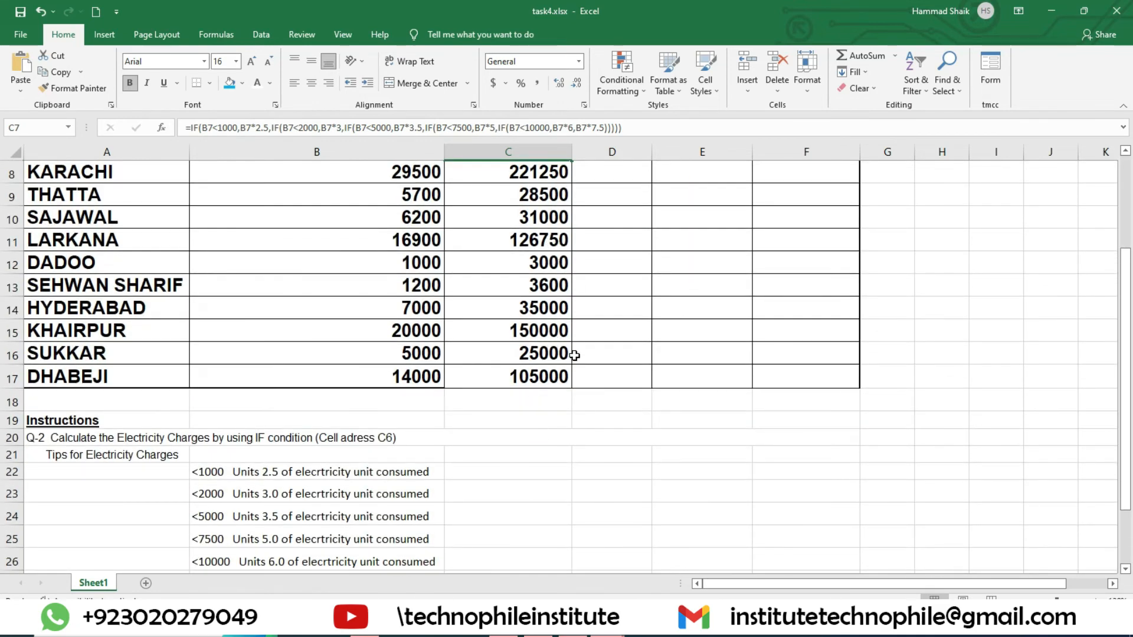
pyautogui.scroll(3, 577, 352)
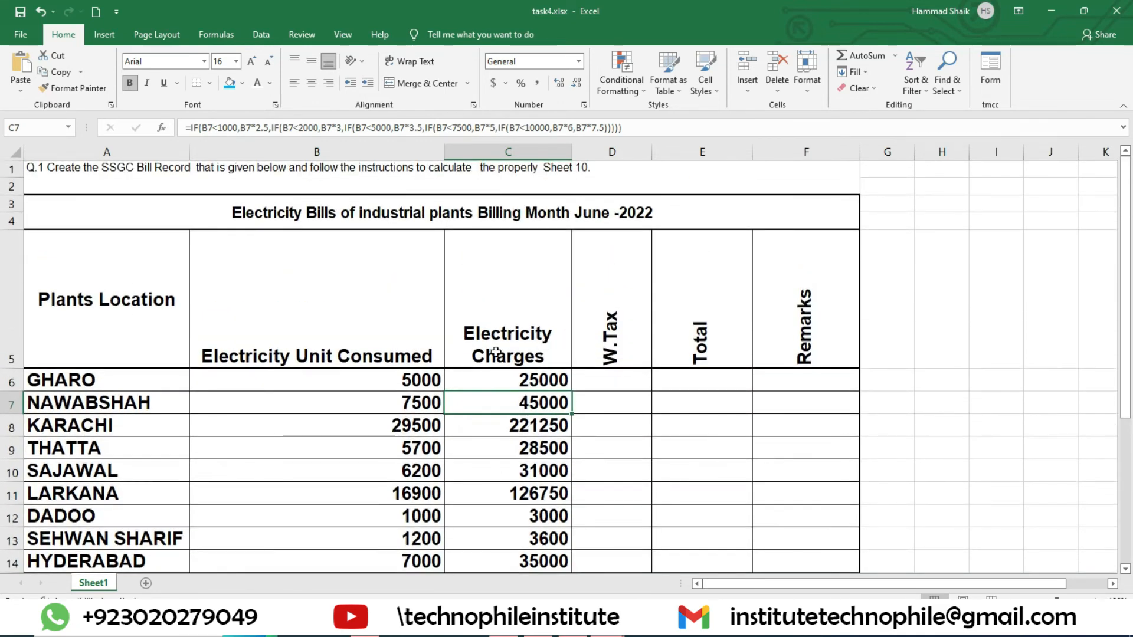
# - Begin the W.Tax formula in D6 with an IF function that tests C6>1000
pyautogui.click(630, 387)
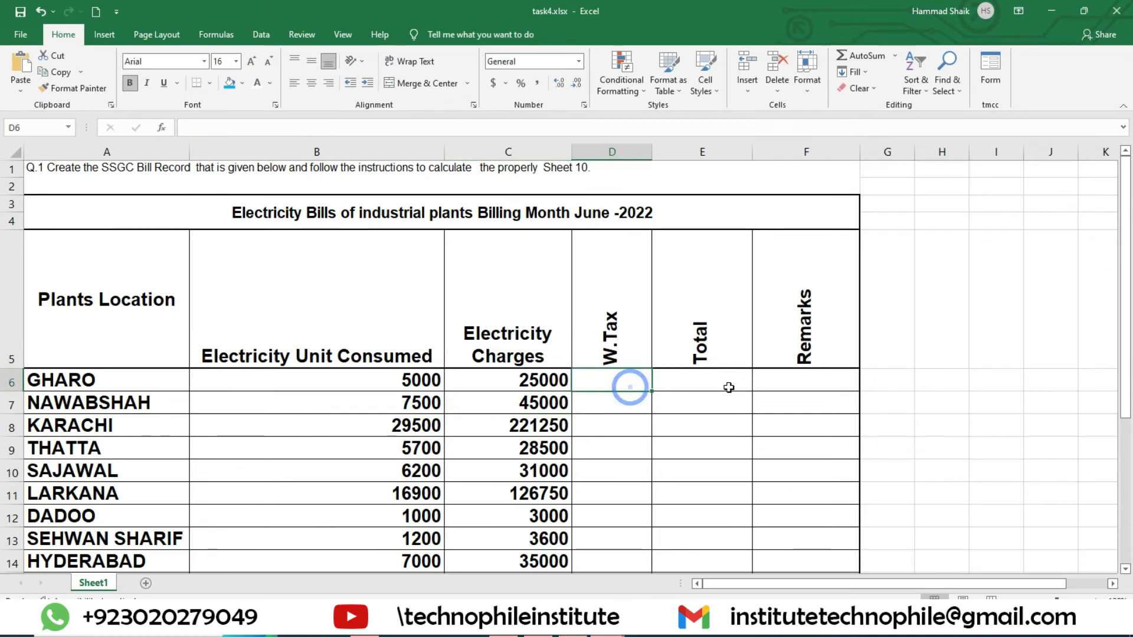
pyautogui.write('=if(')
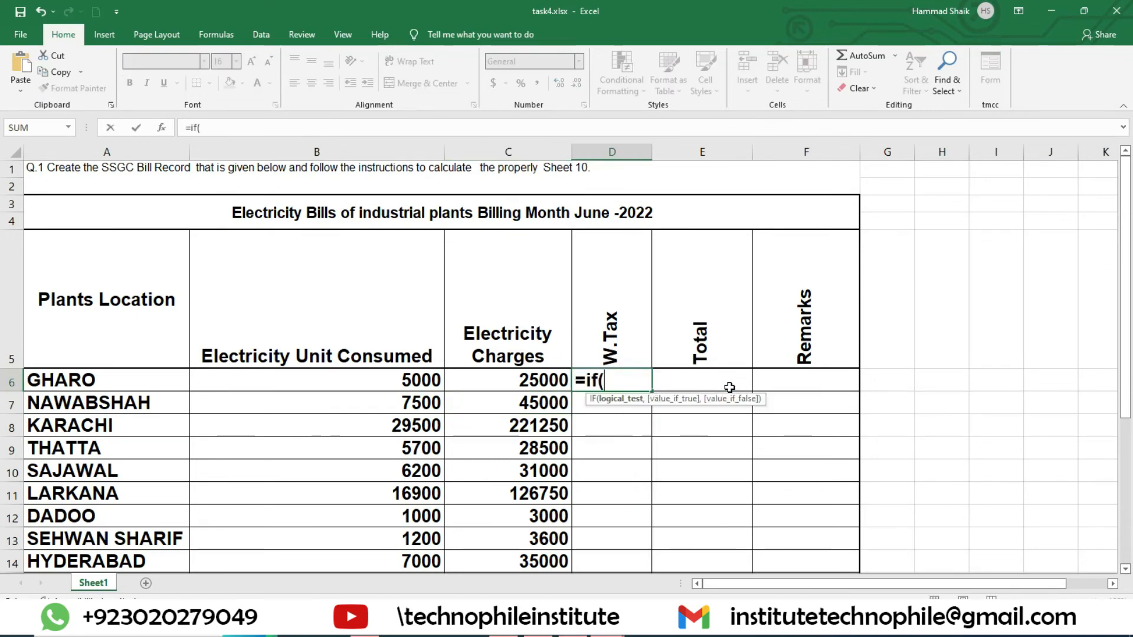
pyautogui.click(530, 378)
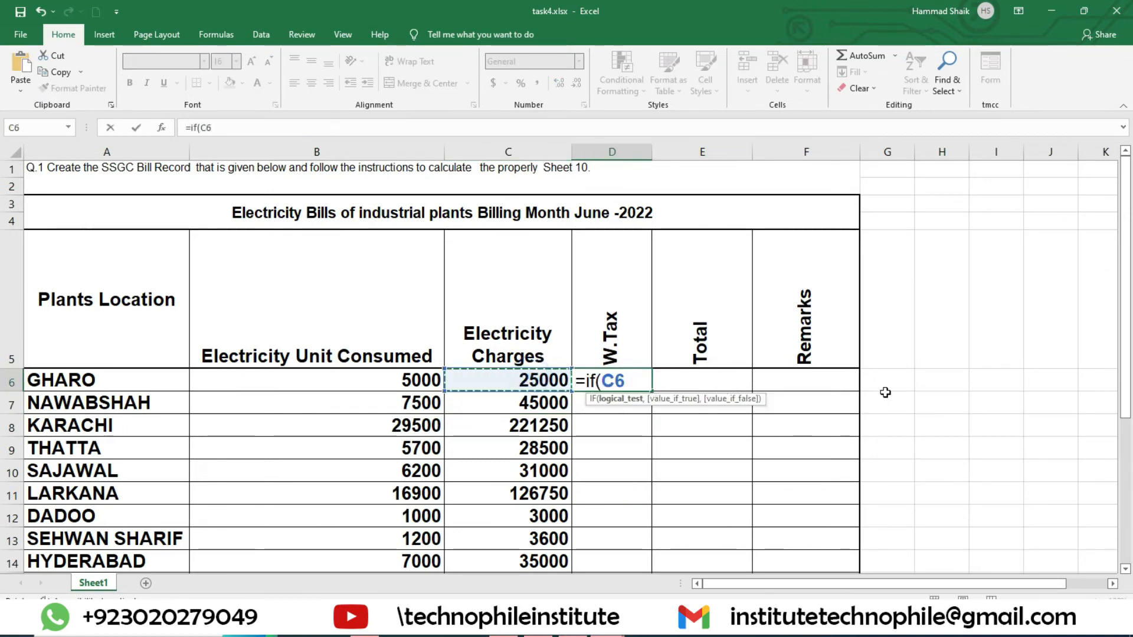
pyautogui.write('>')
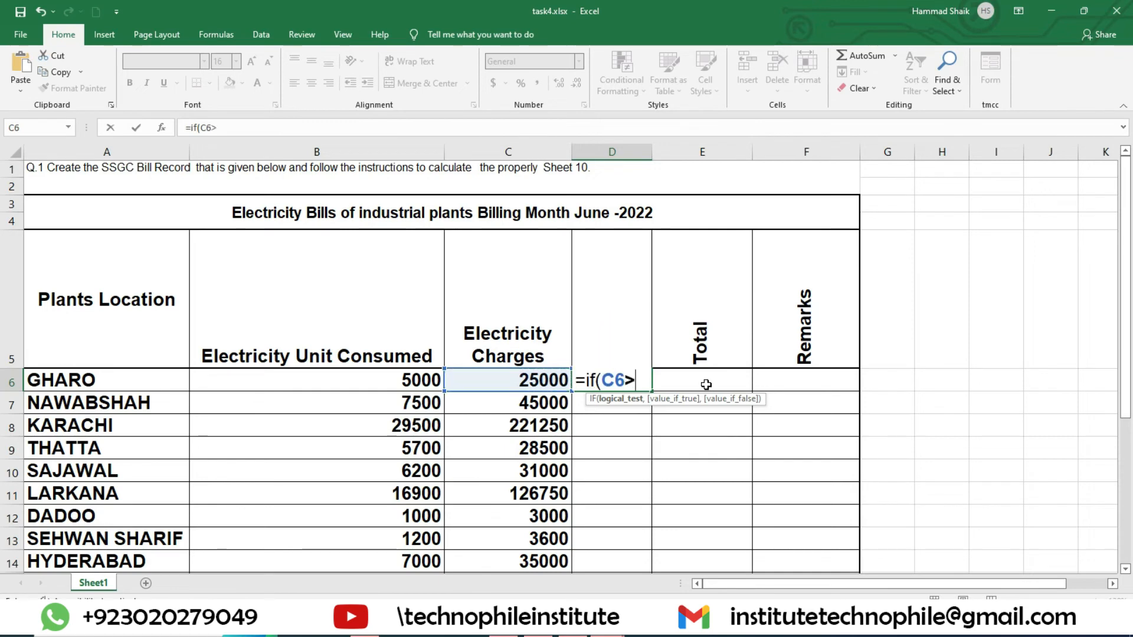
pyautogui.write('1000')
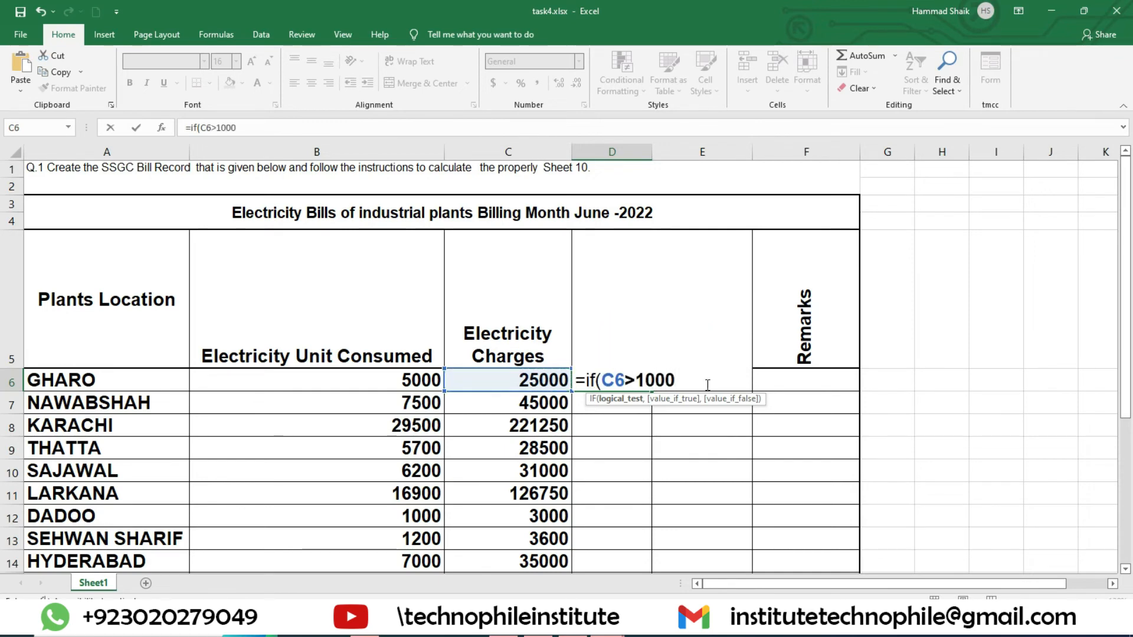
pyautogui.write(',')
# - Add C6*2.5% as the value-if-true of the D6 formula, following the Q-3 instruction
pyautogui.scroll(-5, 709, 343)
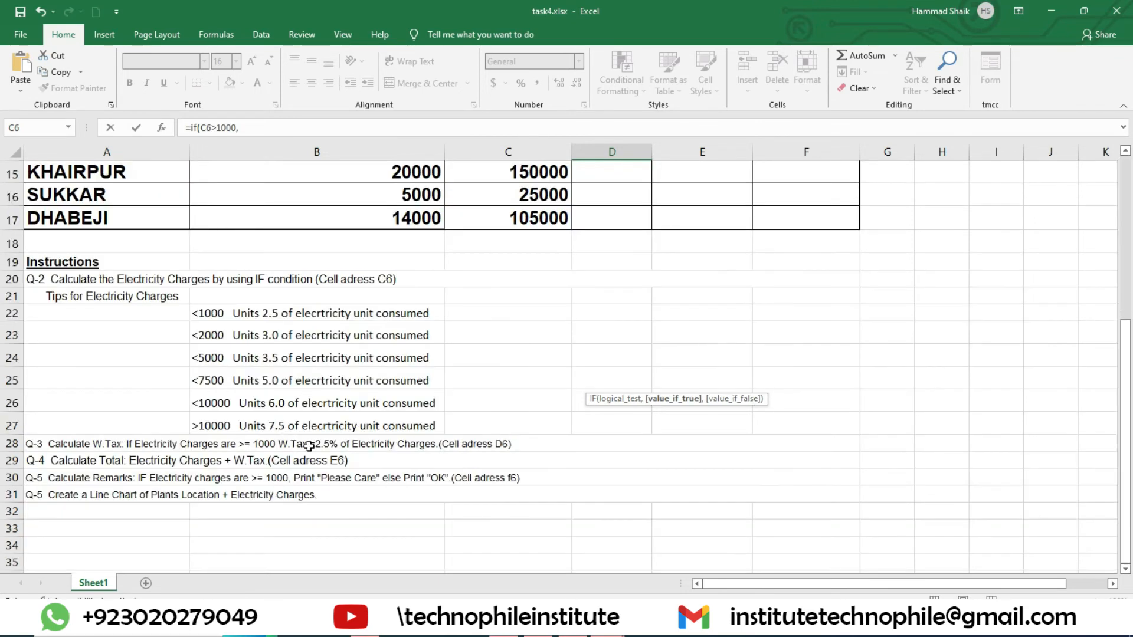
pyautogui.scroll(5, 586, 453)
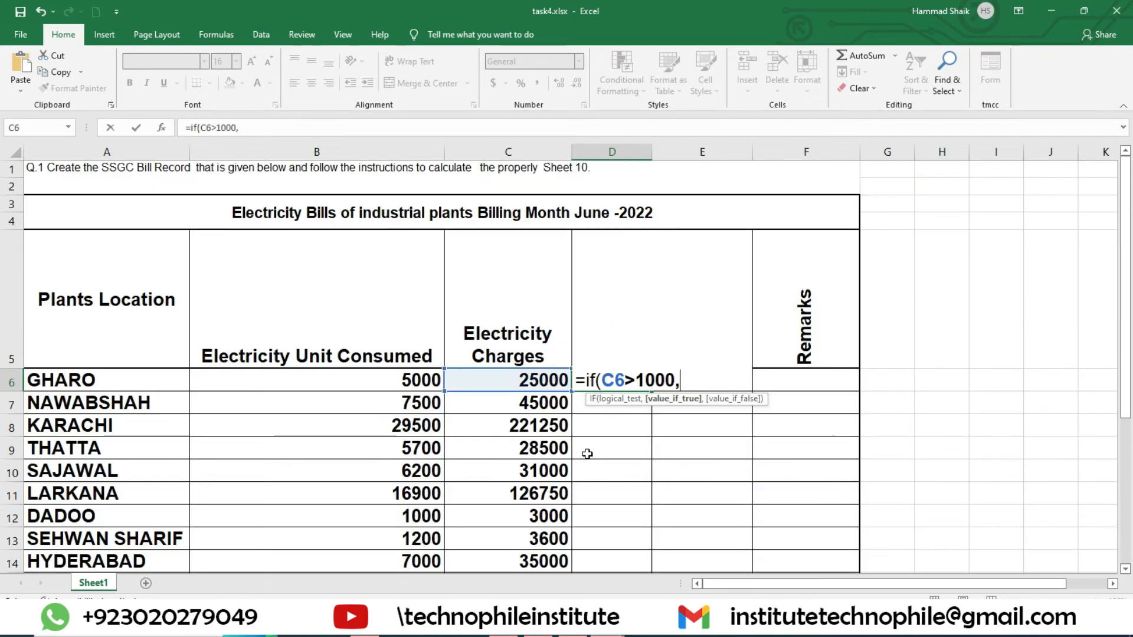
pyautogui.click(527, 380)
pyautogui.write('*')
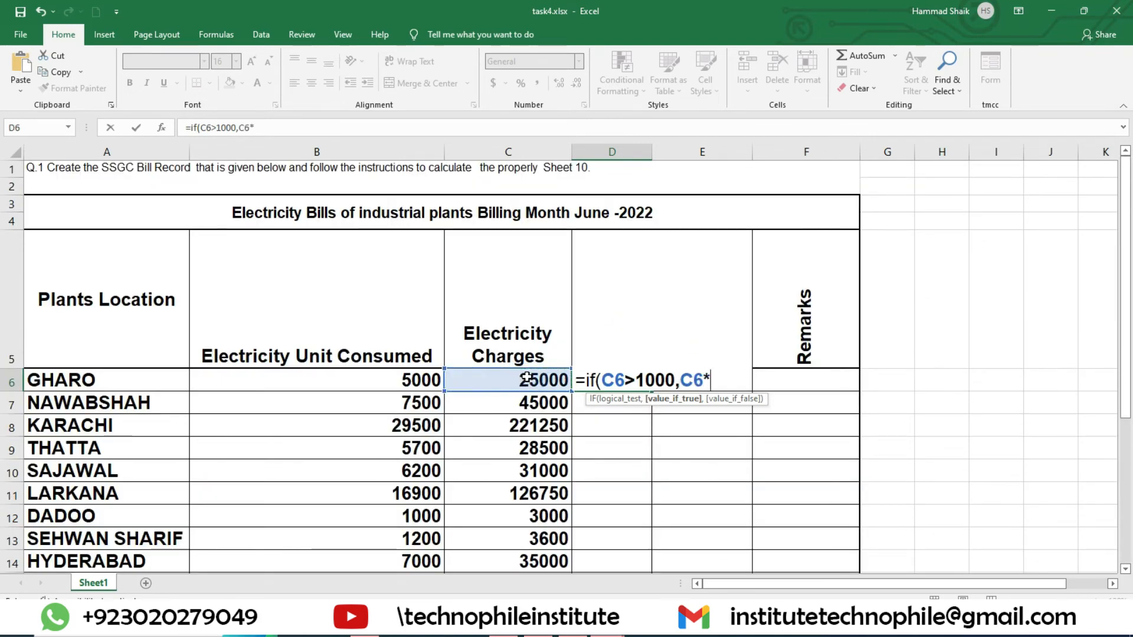
pyautogui.write('2.5%')
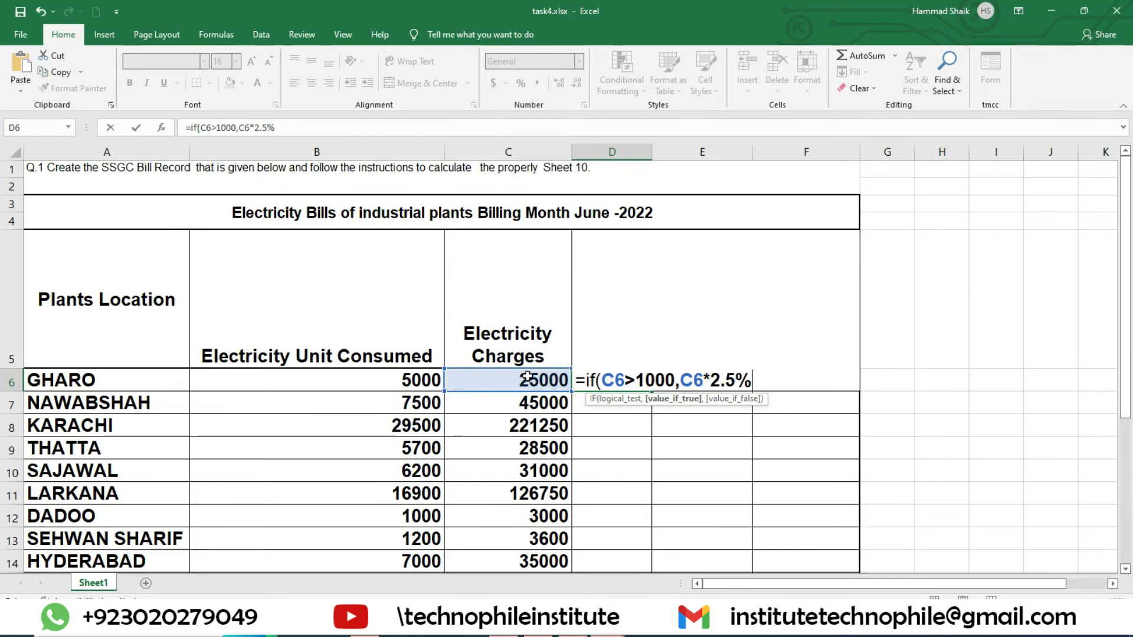
# - Check the D6 condition against Q-3, add 0 as the value-if-false, close the parenthesis and enter the formula
pyautogui.scroll(-3, 384, 538)
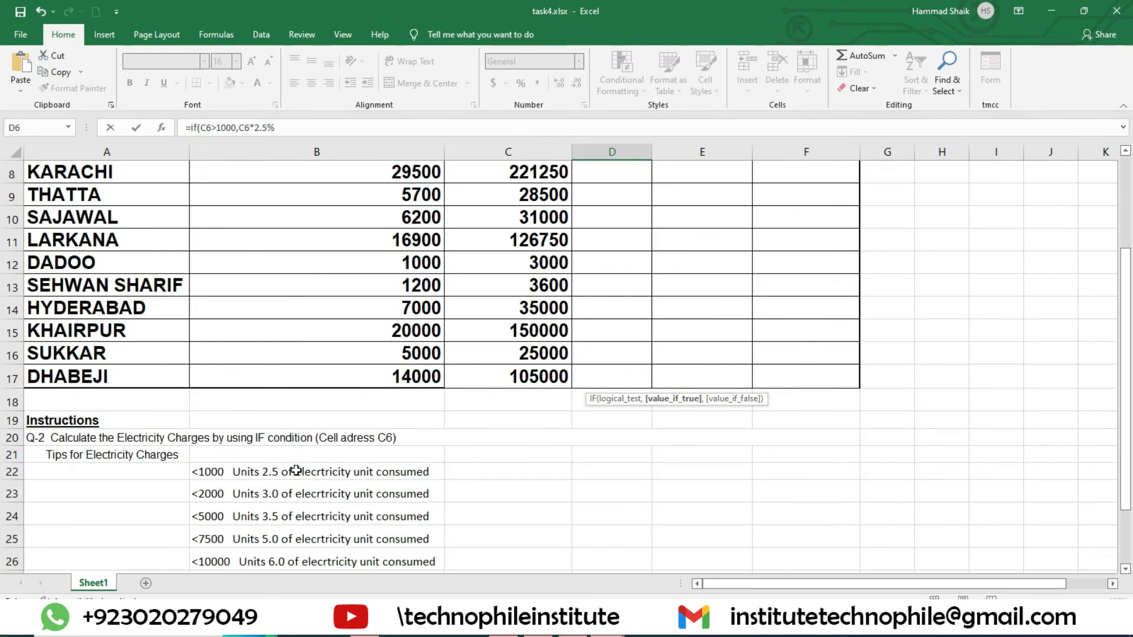
pyautogui.scroll(-3, 298, 469)
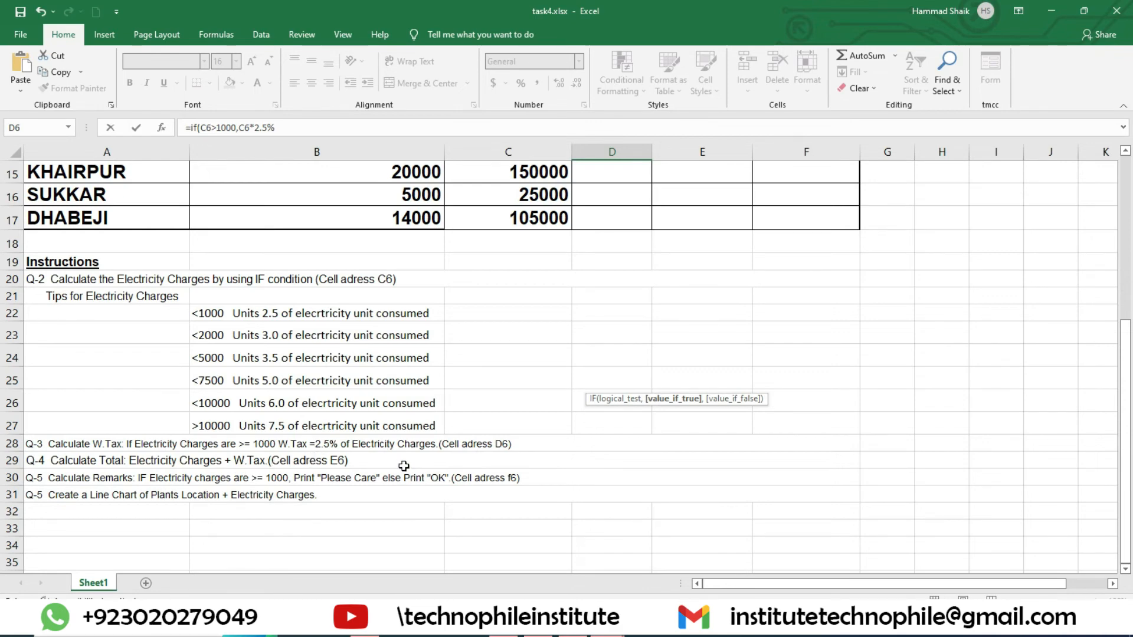
pyautogui.scroll(5, 424, 475)
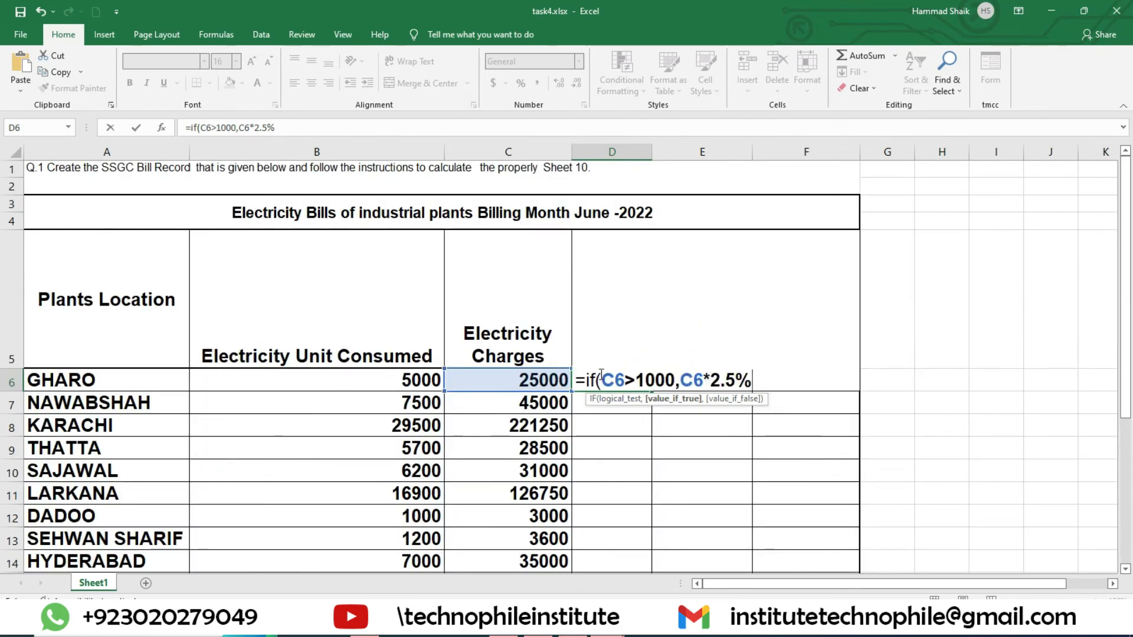
pyautogui.moveTo(601, 380); pyautogui.dragTo(666, 377)
pyautogui.click(699, 375)
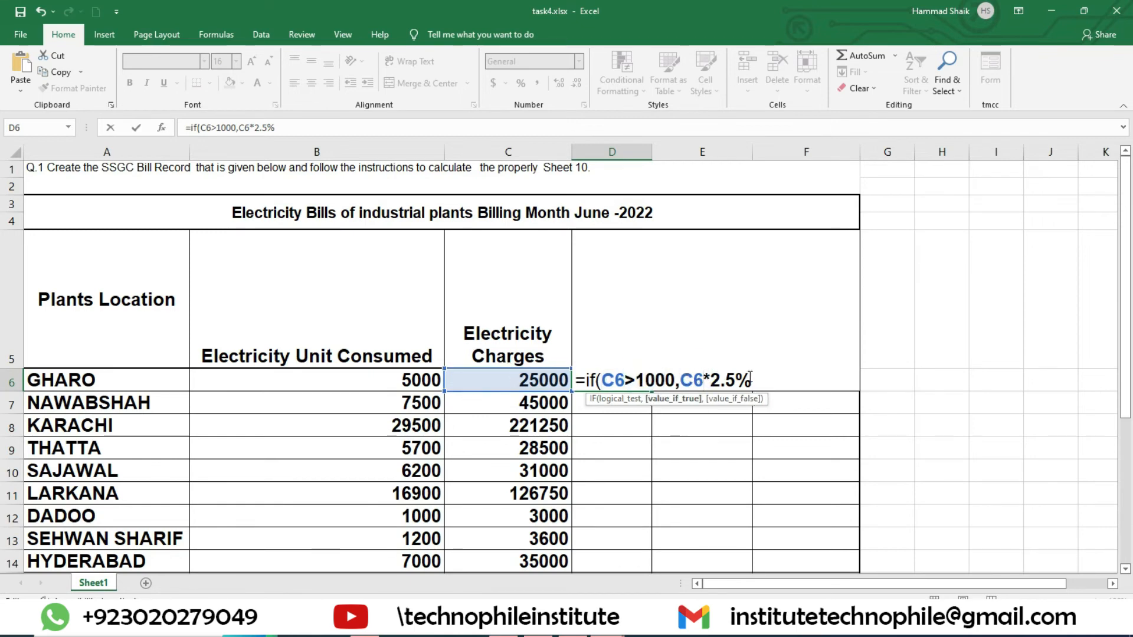
pyautogui.write(',')
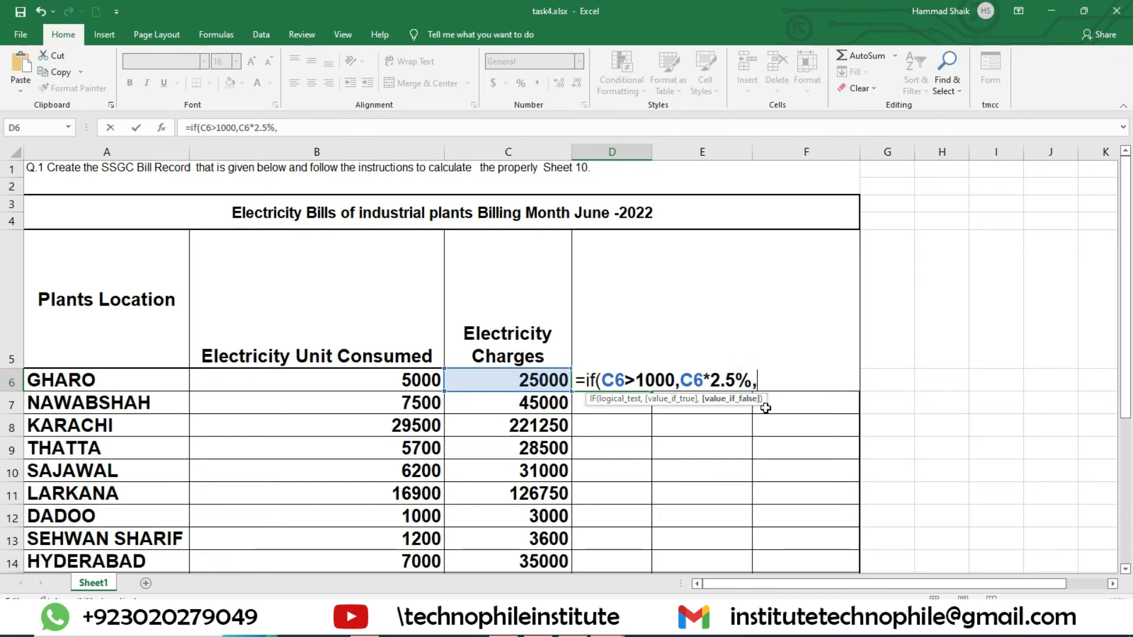
pyautogui.write('0)')
pyautogui.press('Return')
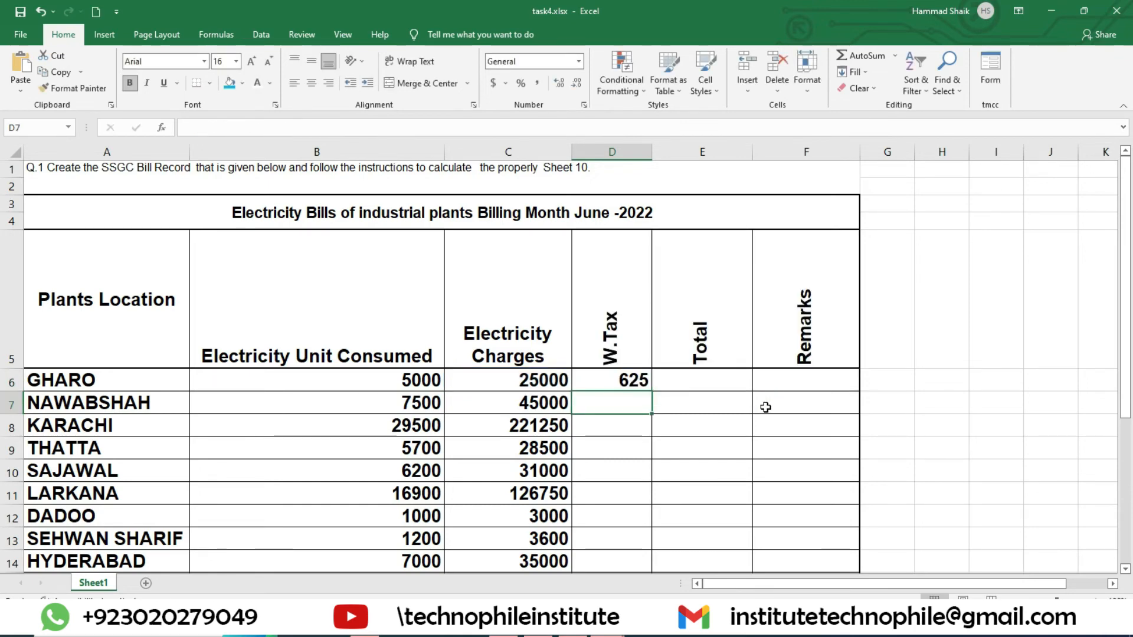
# - Fill the W.Tax formula from D6 down to D17 and check the filled column
pyautogui.click(621, 375)
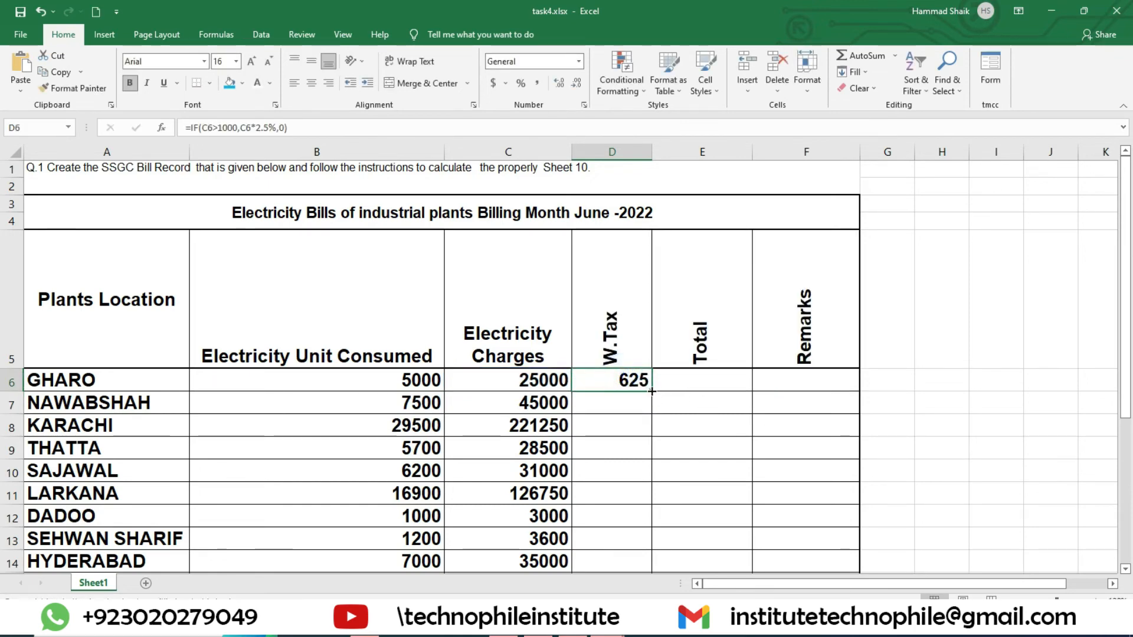
pyautogui.doubleClick(653, 392)
pyautogui.scroll(-3, 662, 397)
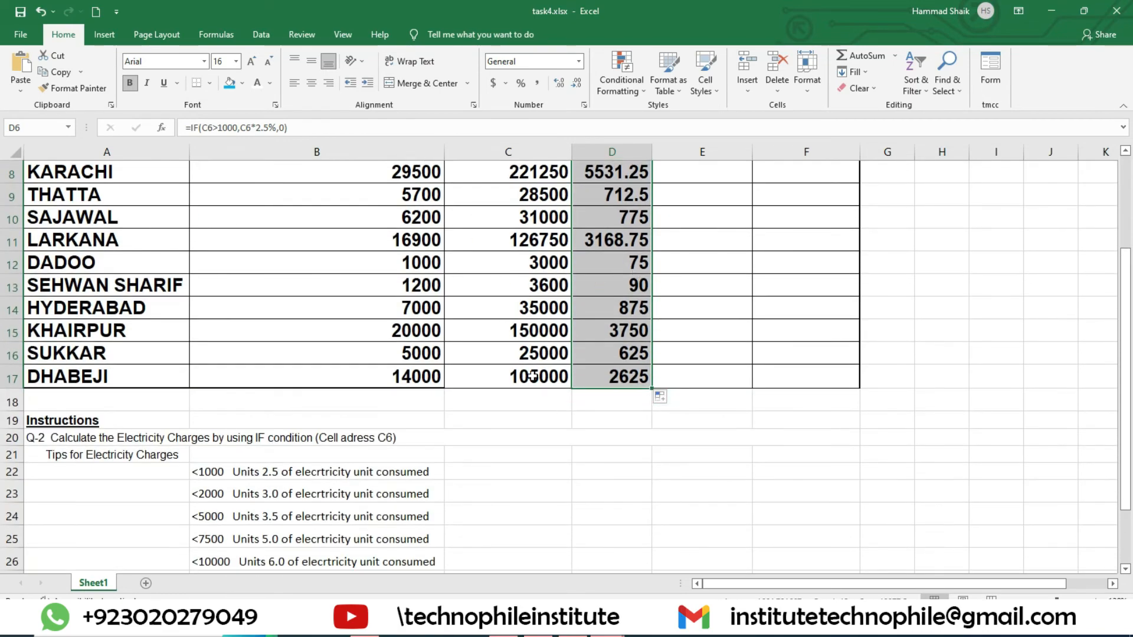
pyautogui.scroll(3, 567, 410)
pyautogui.scroll(-2, 589, 407)
pyautogui.scroll(-1, 593, 409)
pyautogui.scroll(3, 726, 404)
# - Enter =SUM(C6:D6) in E6 to total the electricity charges and W.Tax for GHARO
pyautogui.click(729, 386)
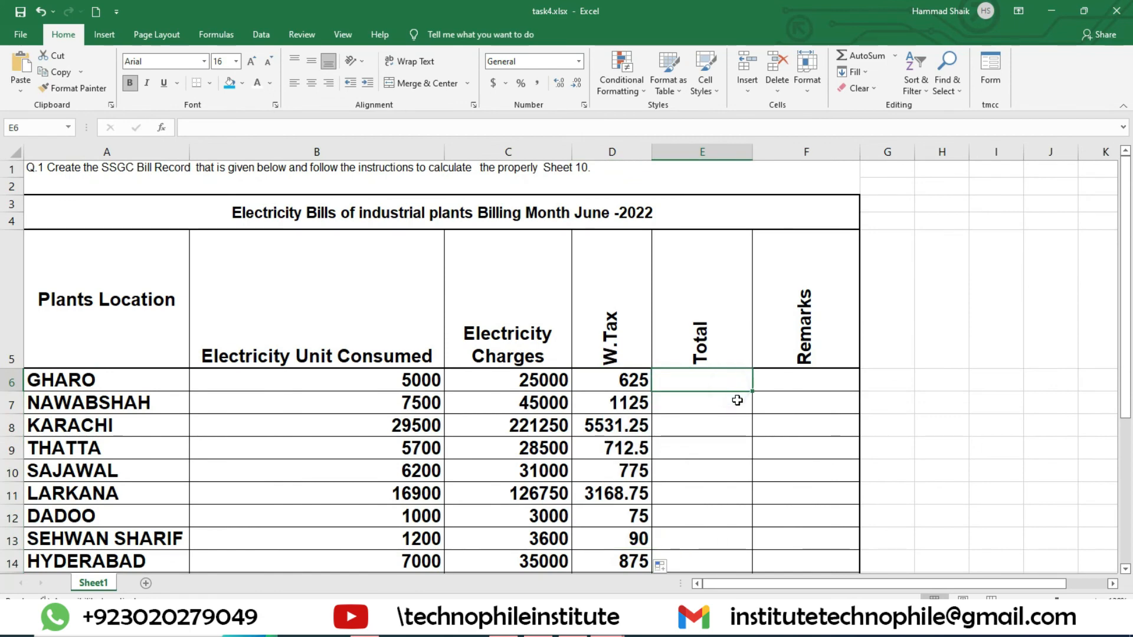
pyautogui.write('=sum(')
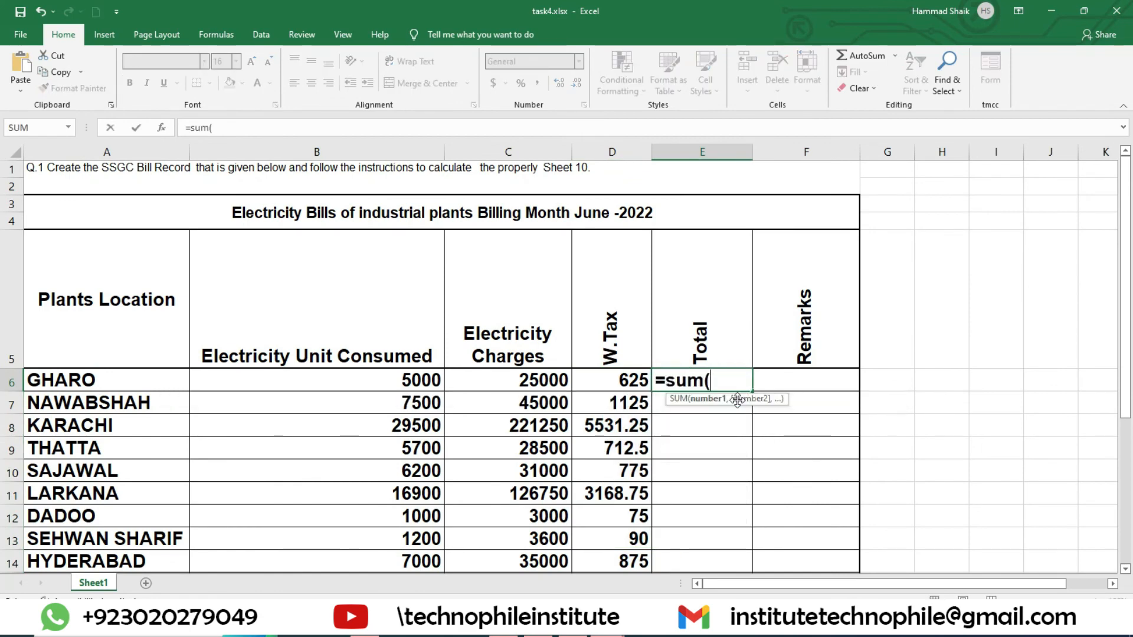
pyautogui.moveTo(533, 386); pyautogui.dragTo(579, 383)
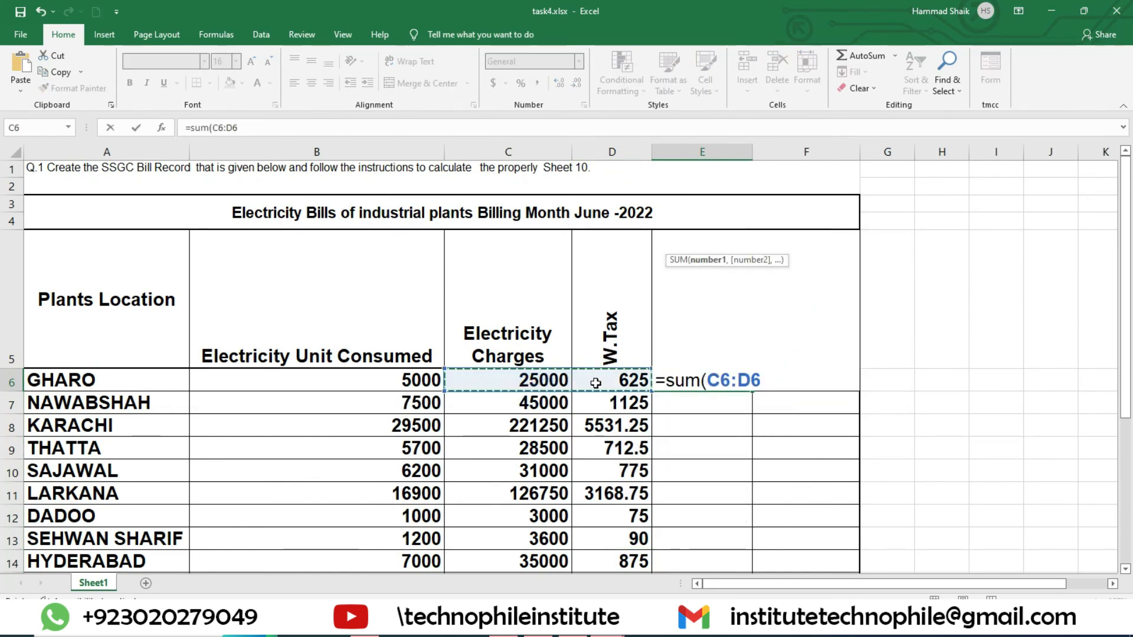
pyautogui.press('Return')
# - Fill the Total formula from E6 down to E17 for all plant locations
pyautogui.click(732, 388)
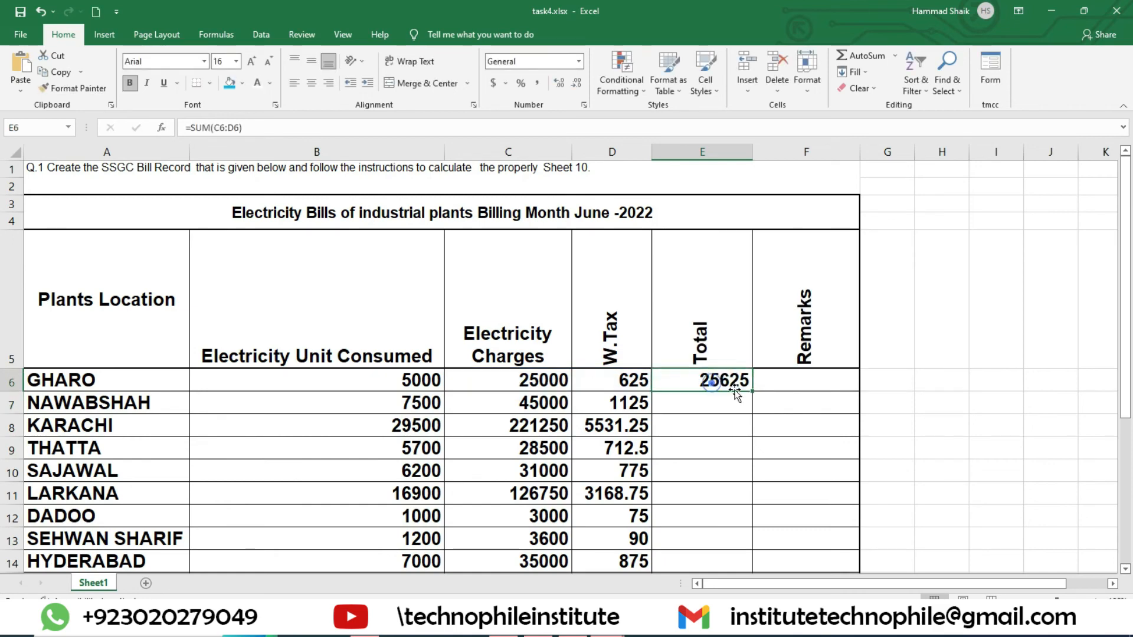
pyautogui.doubleClick(749, 390)
pyautogui.scroll(-5, 345, 466)
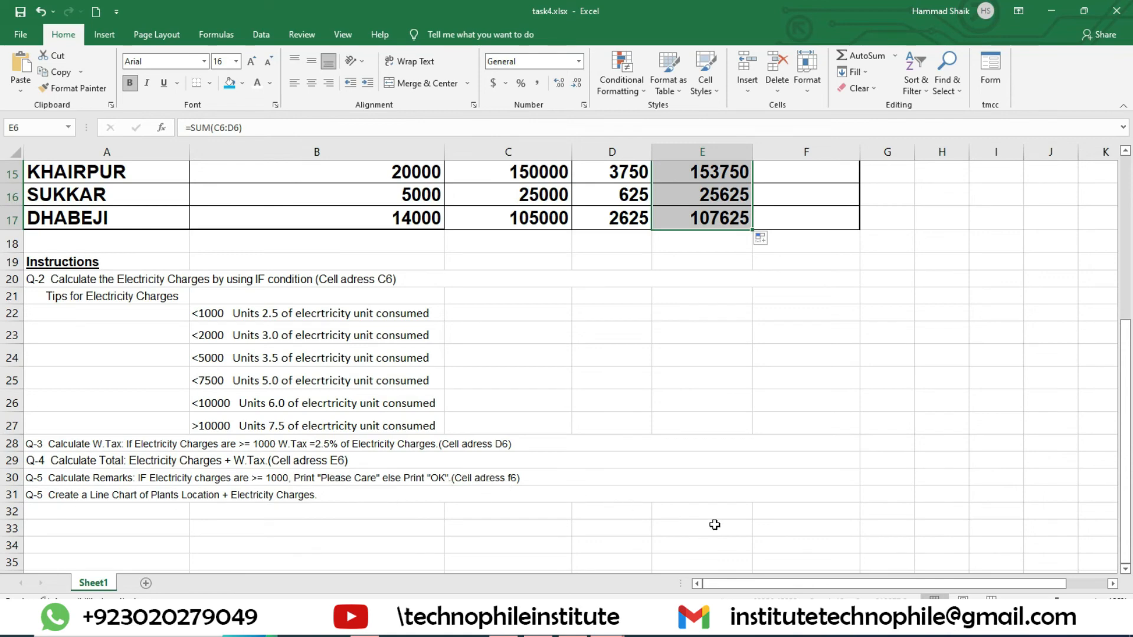
pyautogui.scroll(5, 725, 511)
# - Begin the Remarks formula in F6 with an IF function that tests C6=>1000, following the Q-5 instruction
pyautogui.scroll(-5, 728, 384)
pyautogui.scroll(5, 533, 516)
pyautogui.click(783, 376)
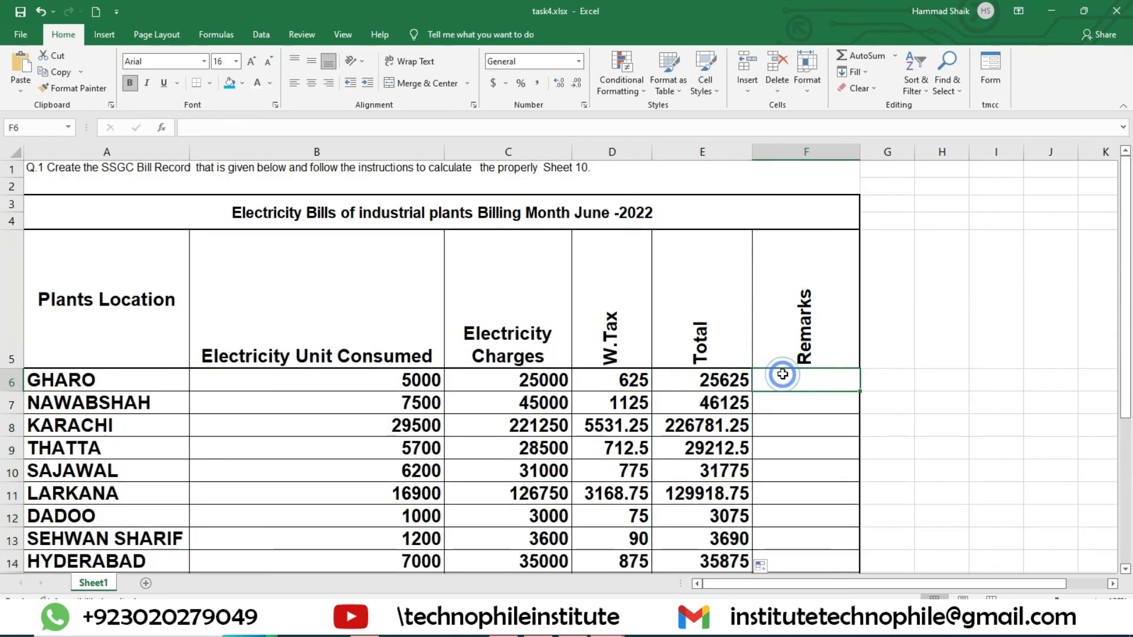
pyautogui.write('=if(')
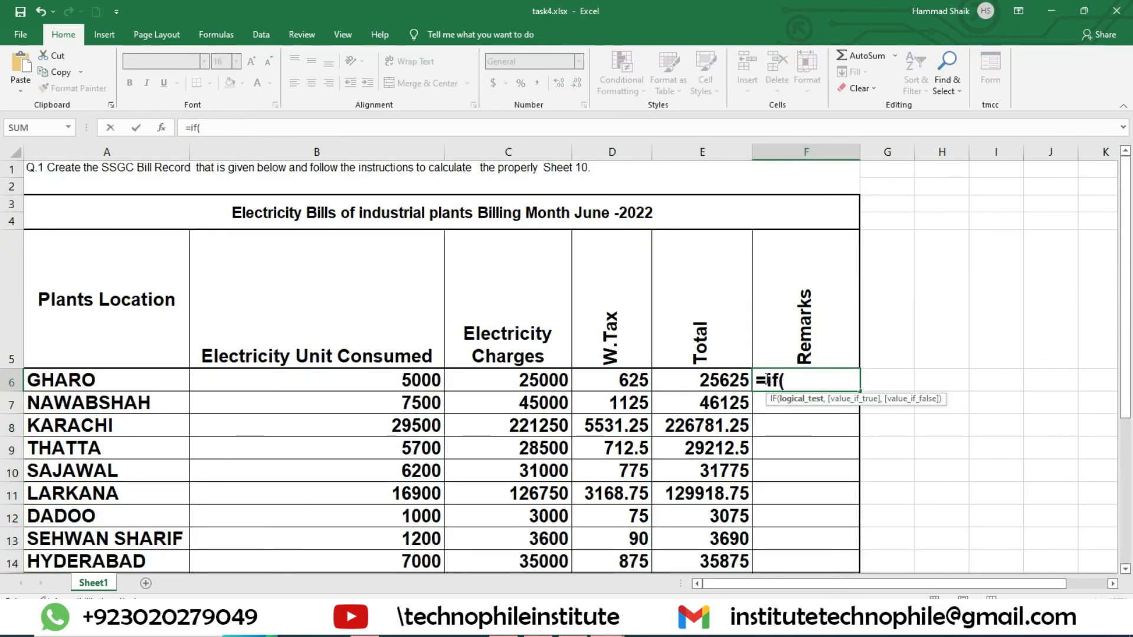
pyautogui.click(542, 385)
pyautogui.write('>')
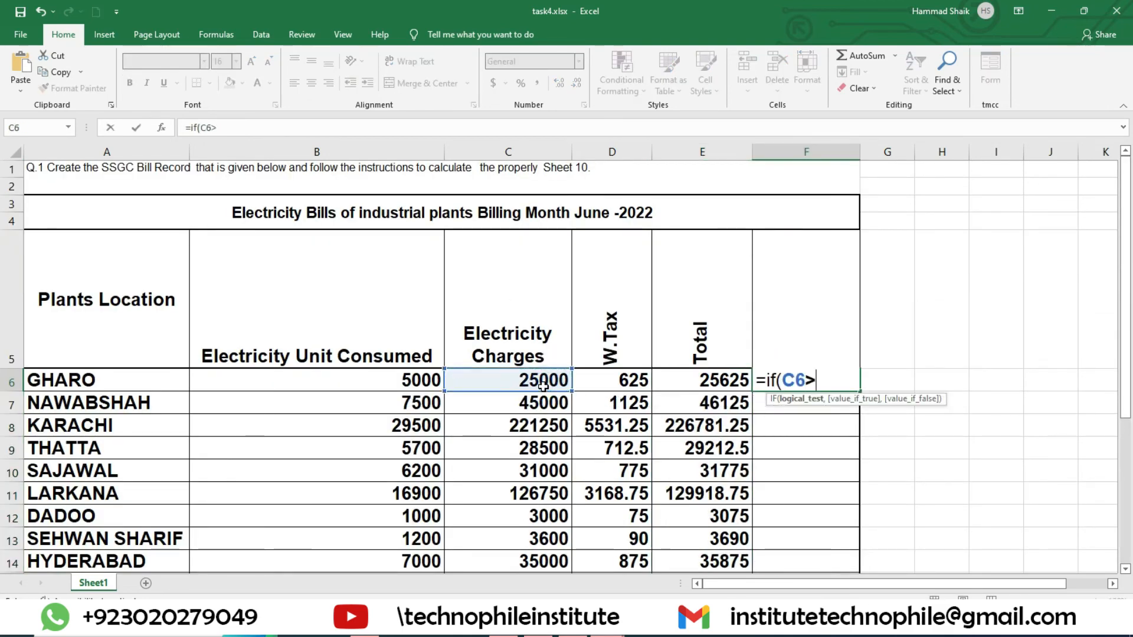
pyautogui.write('>')
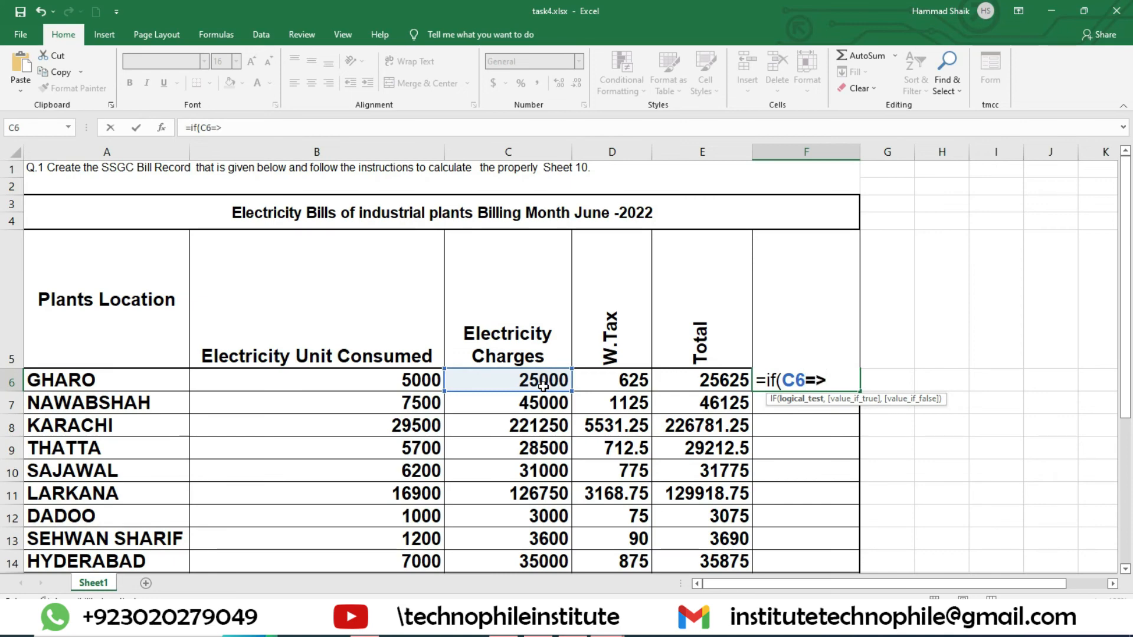
pyautogui.write('1000,')
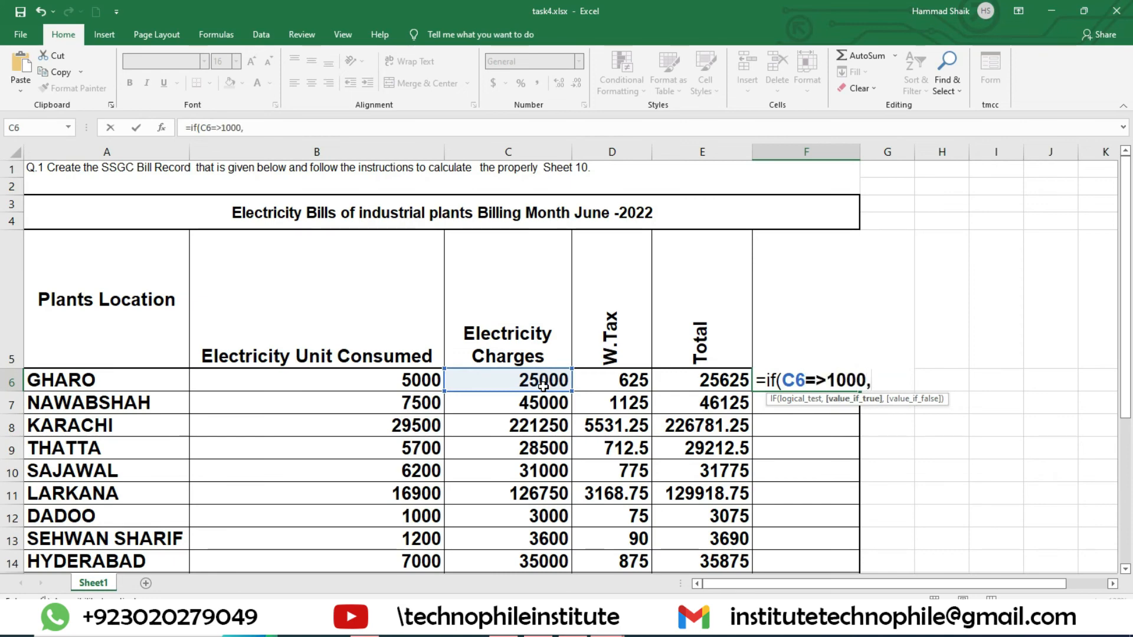
# - Complete the Remarks formula in F6 to return "PLEASE CARE" or else "OK", accepting the correction of the test to C6>=1000
pyautogui.write('"PLEASE CARE')
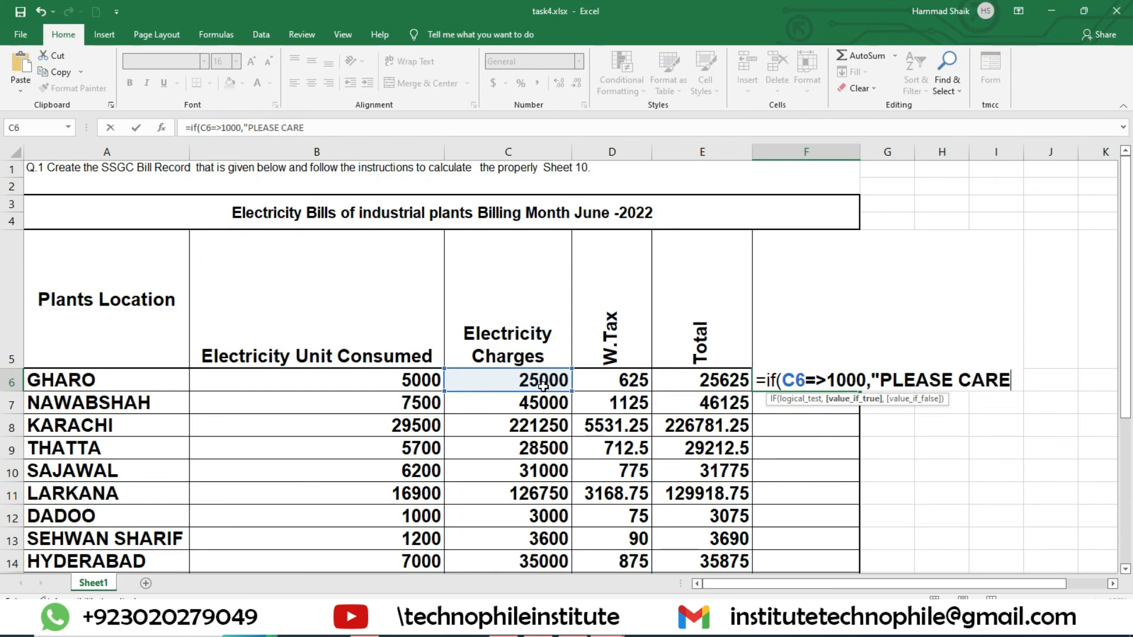
pyautogui.write('",')
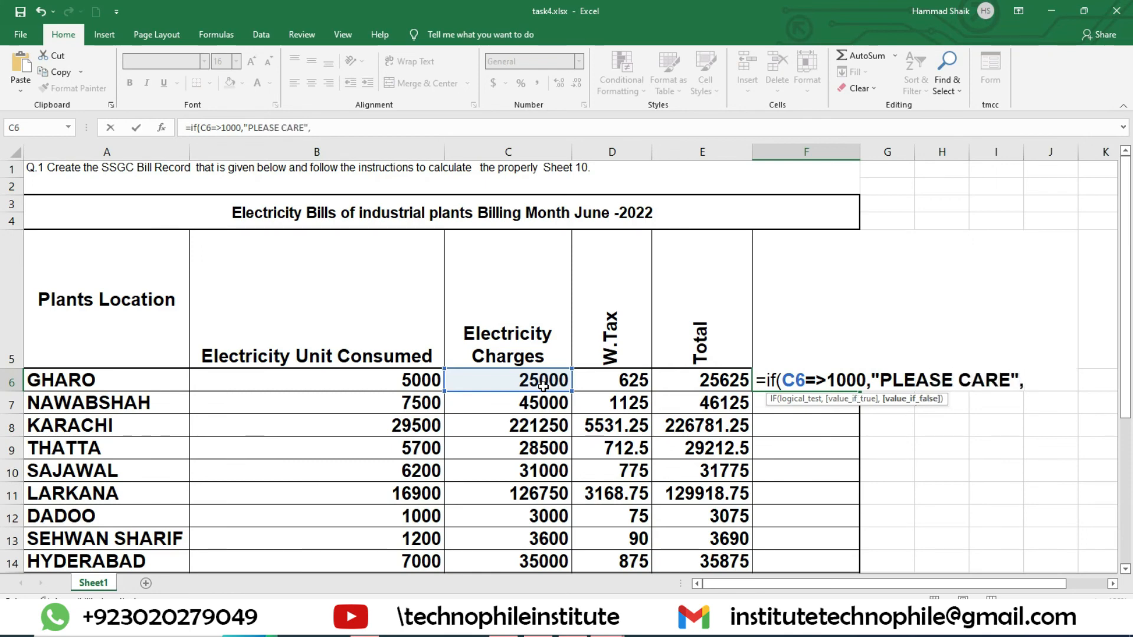
pyautogui.write('"OK")')
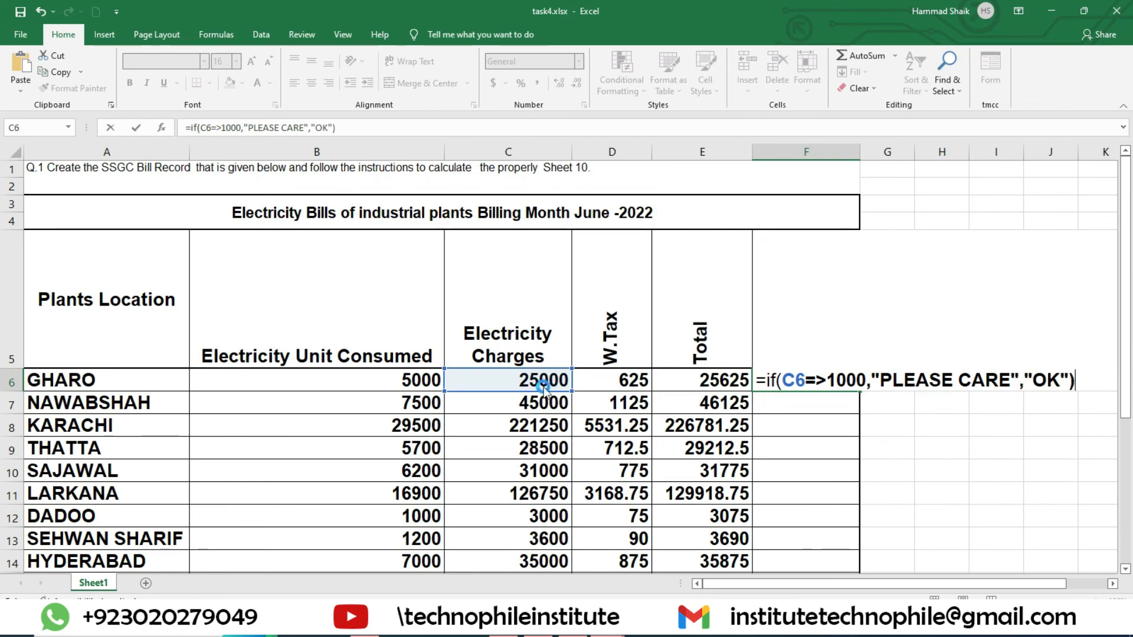
pyautogui.press('Return')
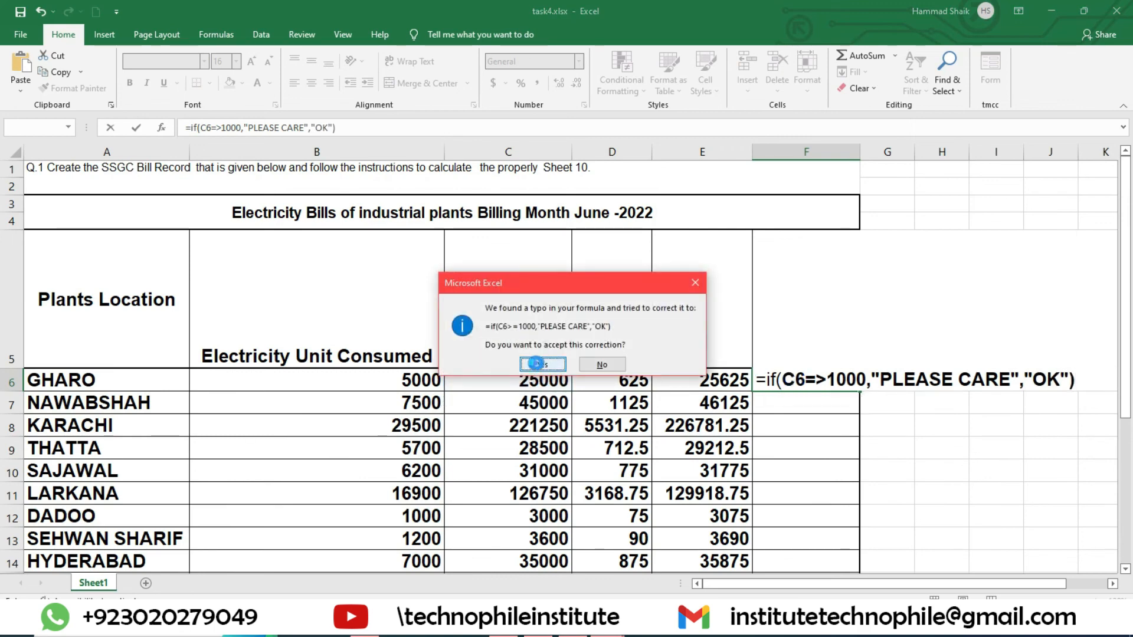
pyautogui.click(542, 365)
# - Fill the Remarks formula from F6 down to F17 and check the filled column
pyautogui.doubleClick(860, 394)
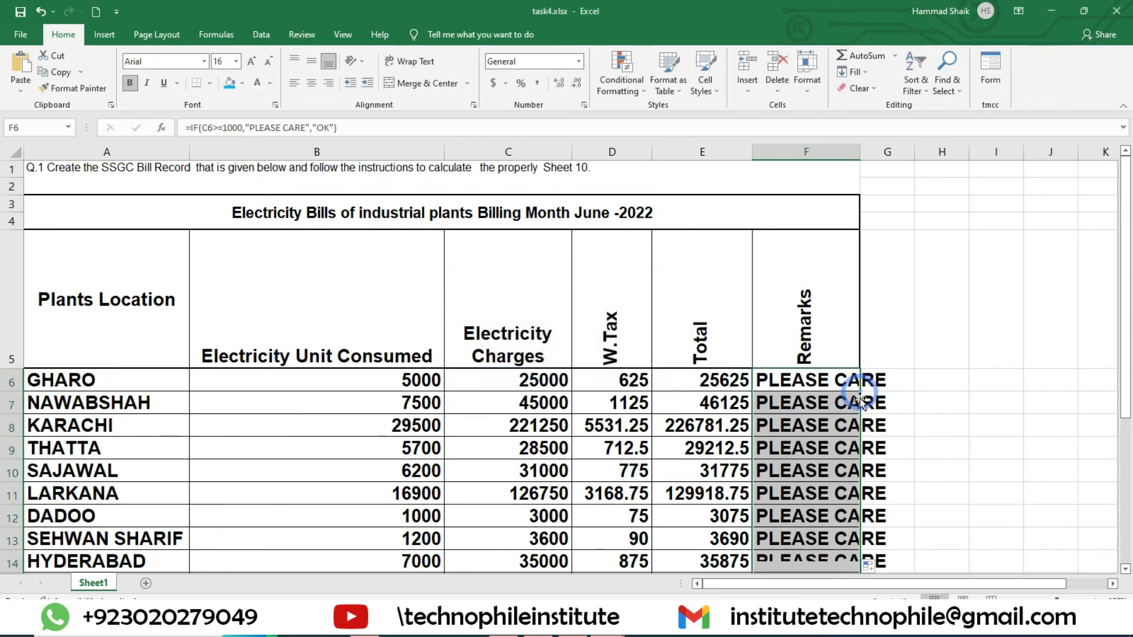
pyautogui.scroll(-3, 504, 419)
pyautogui.scroll(3, 589, 496)
# - Set THATTA's electricity units consumed in B9 to 50 to test the Remarks formula
pyautogui.click(432, 448)
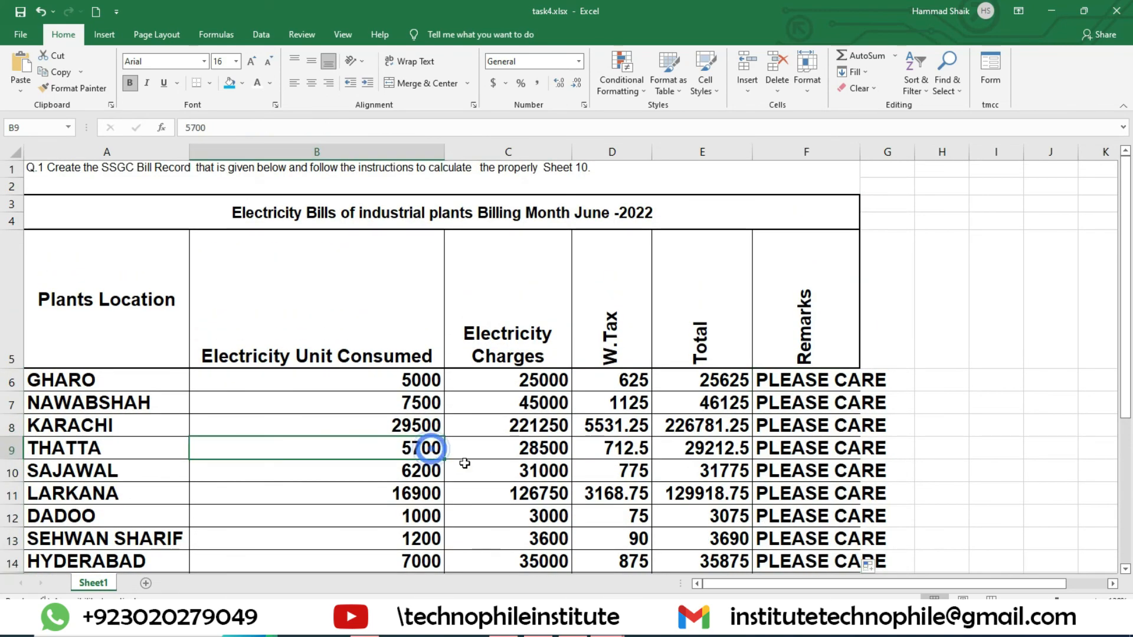
pyautogui.write('50')
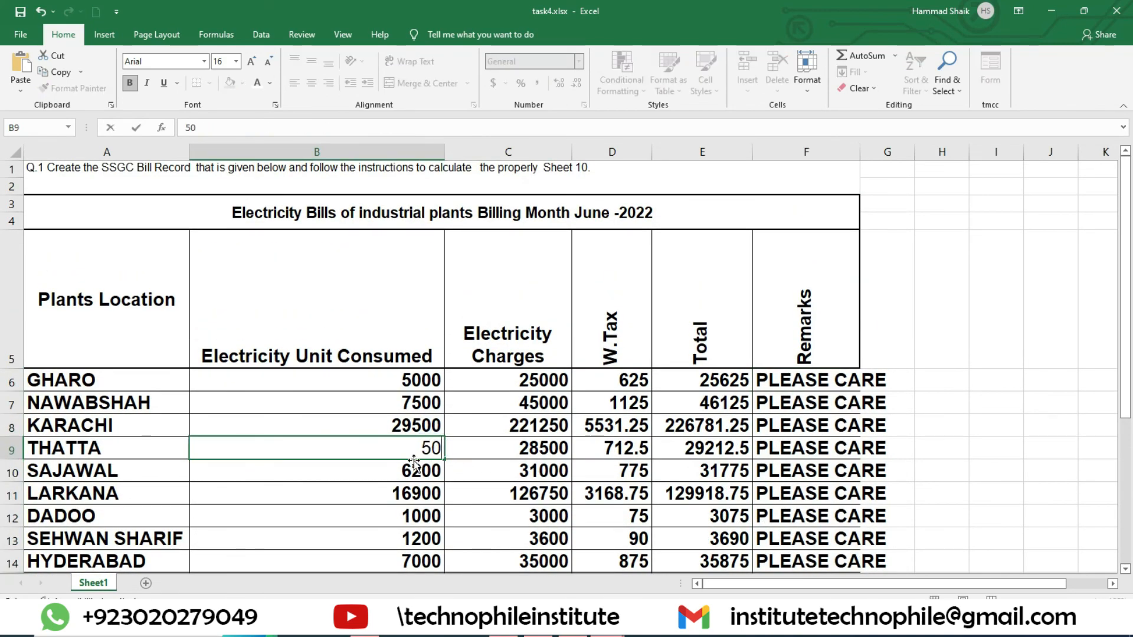
pyautogui.click(413, 492)
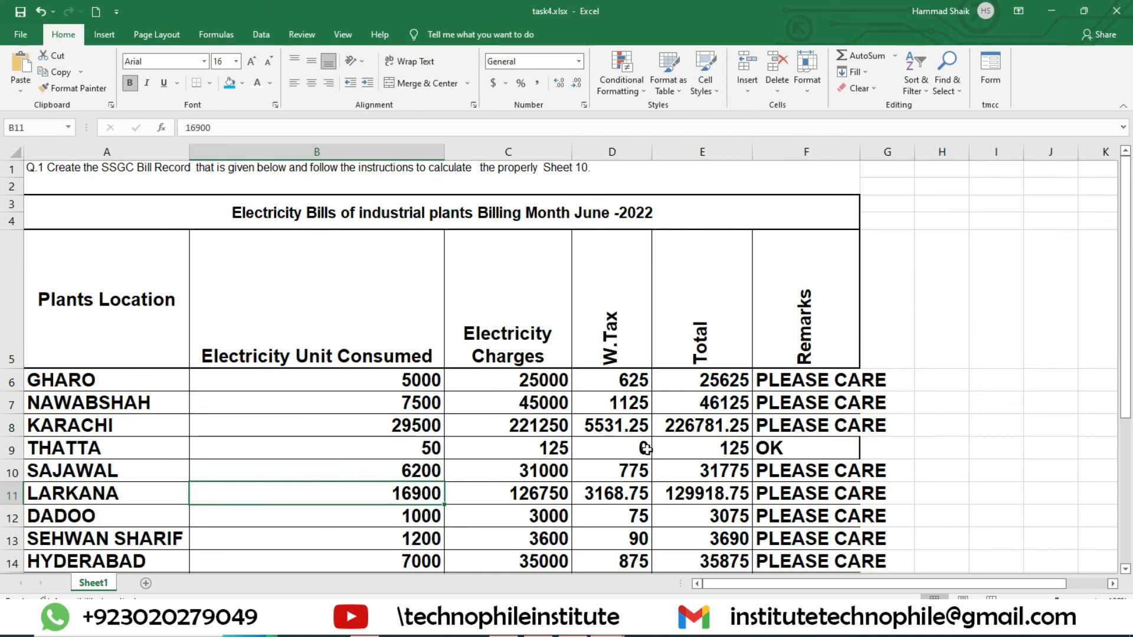
# - Review the instruction in row 31 about creating a line chart of Plants Location and Electricity Charges
pyautogui.scroll(-3, 643, 449)
pyautogui.scroll(-3, 357, 312)
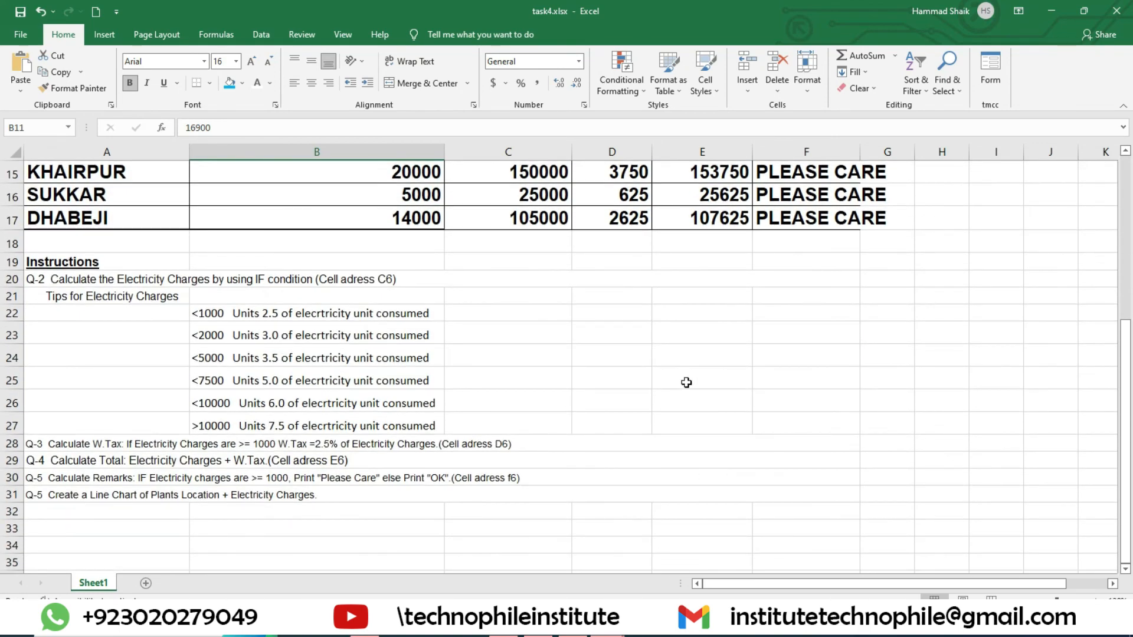
pyautogui.click(37, 493)
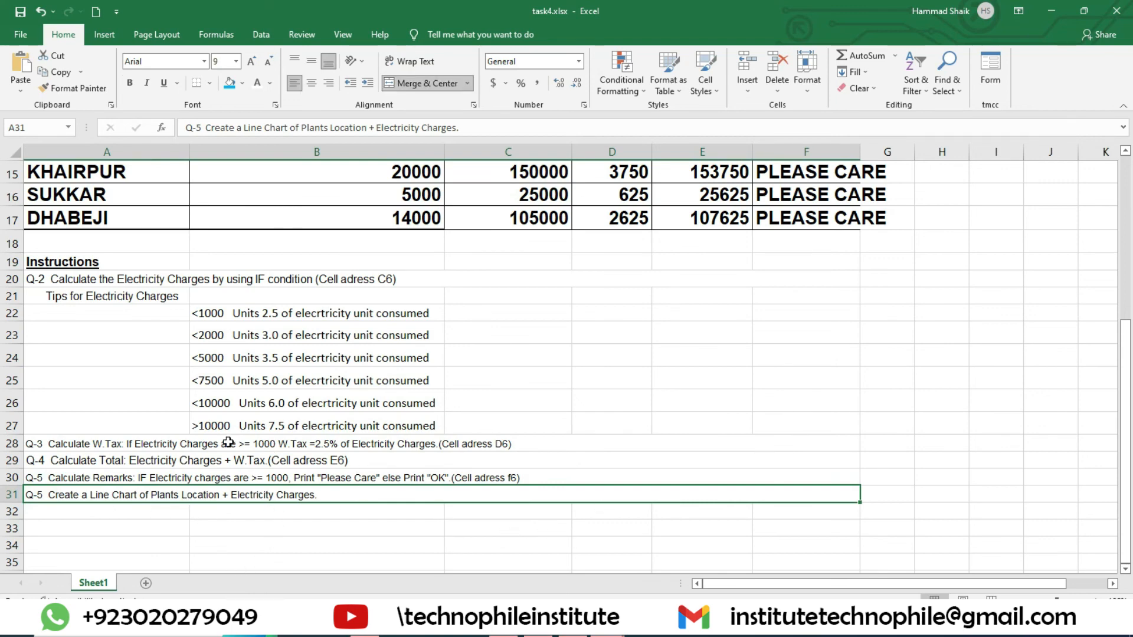
pyautogui.scroll(3, 475, 392)
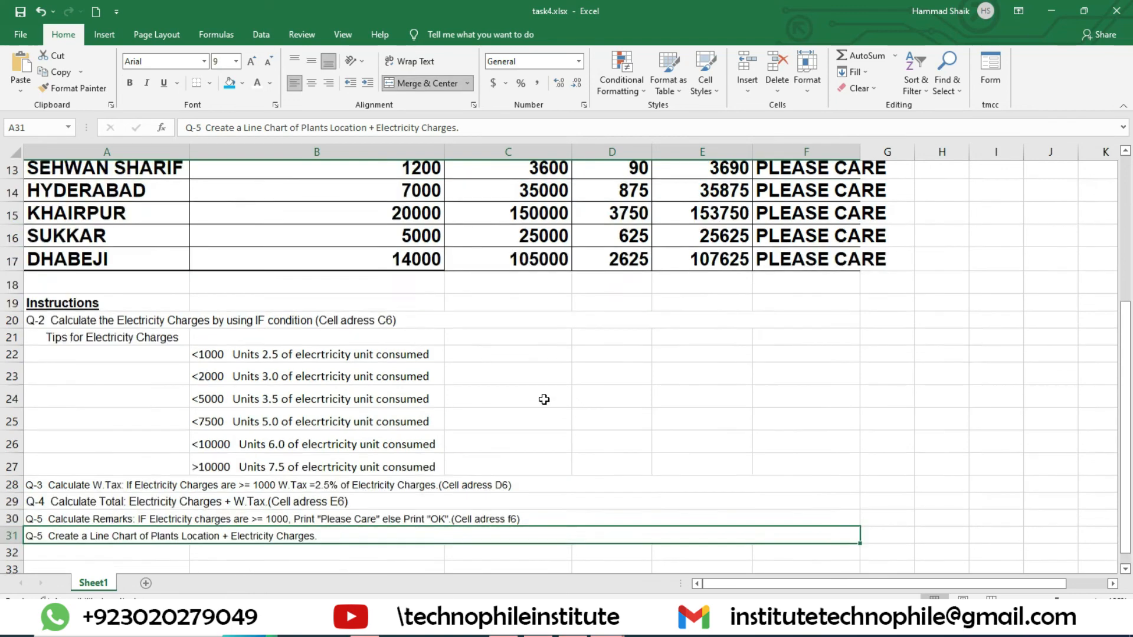
pyautogui.scroll(-2, 435, 434)
pyautogui.scroll(-1, 435, 435)
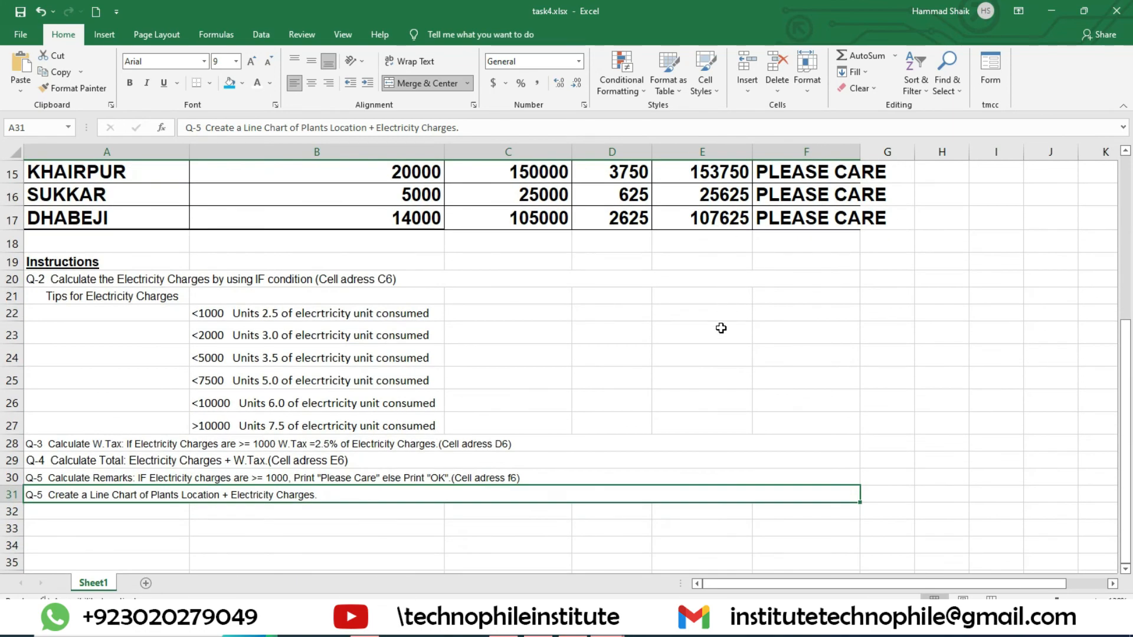
# - Widen the Remarks column F so its text fits inside the table border
pyautogui.scroll(3, 834, 392)
pyautogui.scroll(3, 834, 393)
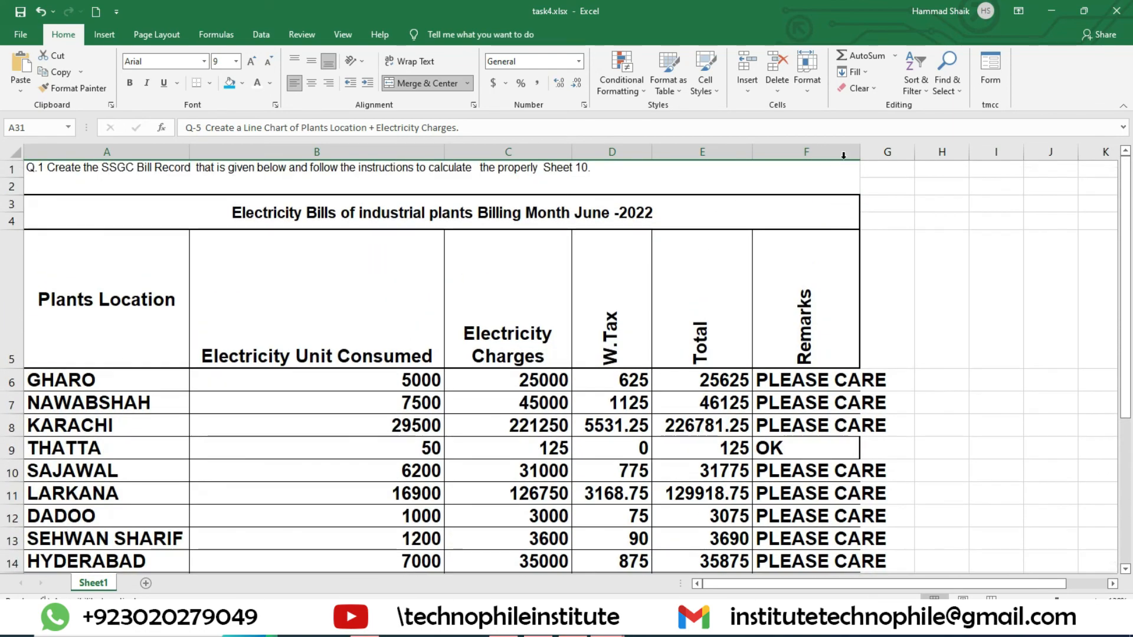
pyautogui.moveTo(860, 152); pyautogui.dragTo(905, 152)
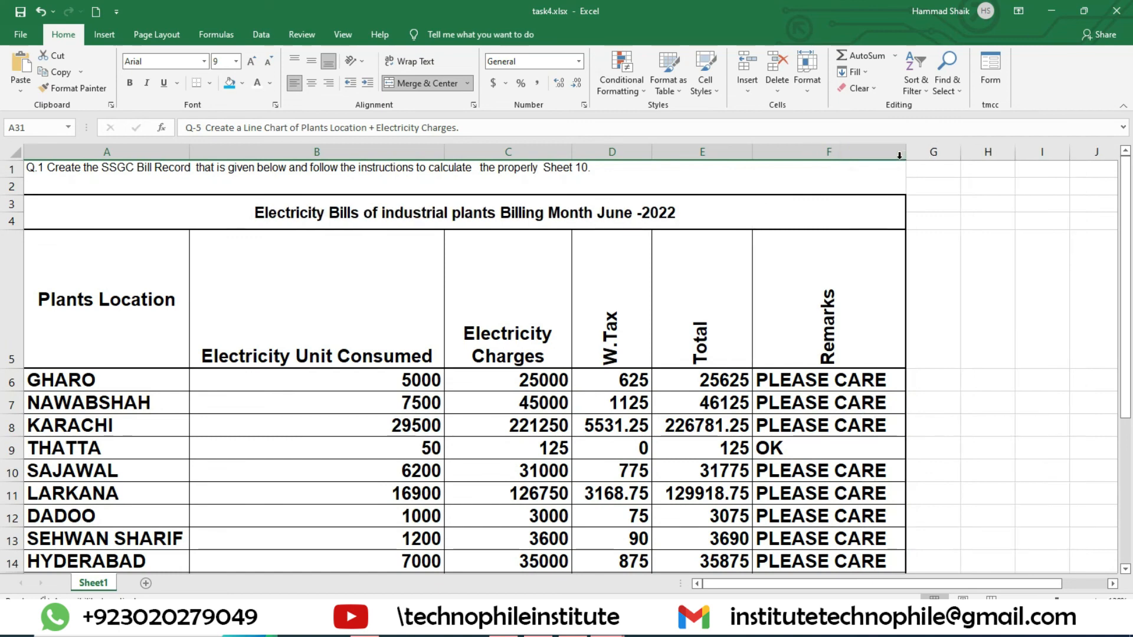